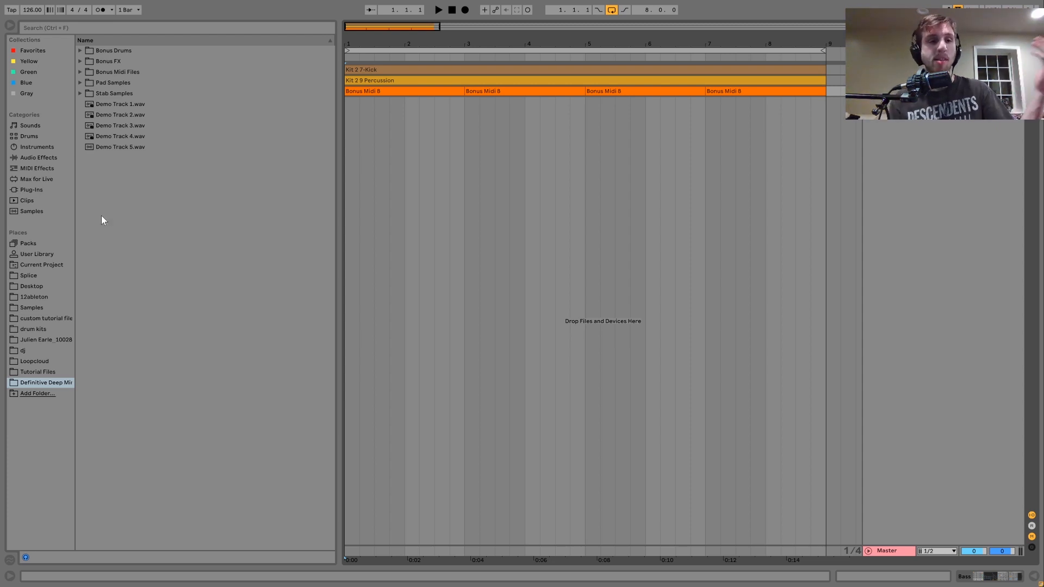
- Look through the contents of the Stab Samples and Pad Samples folders
click(79, 93)
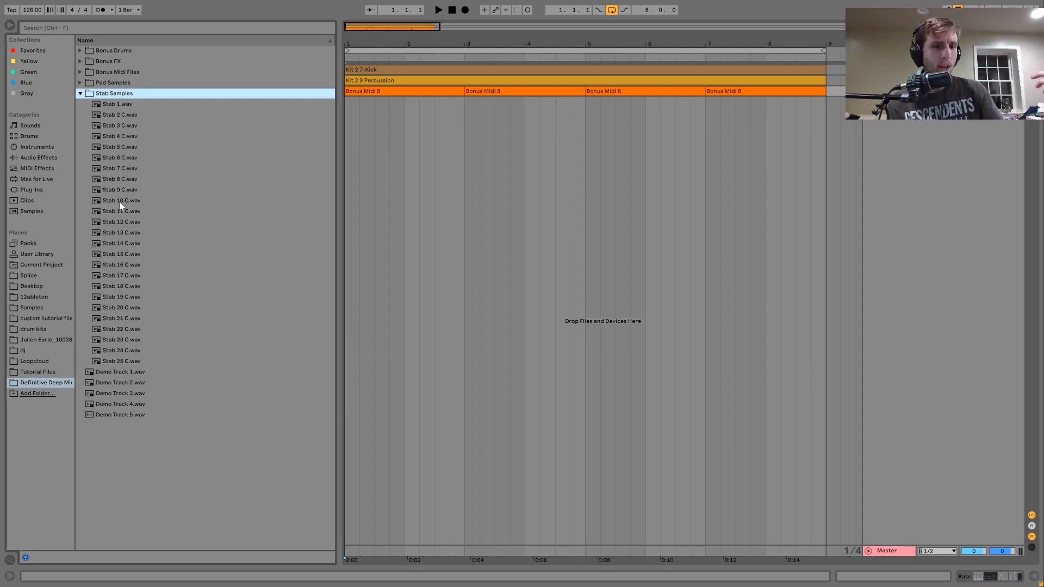
click(80, 82)
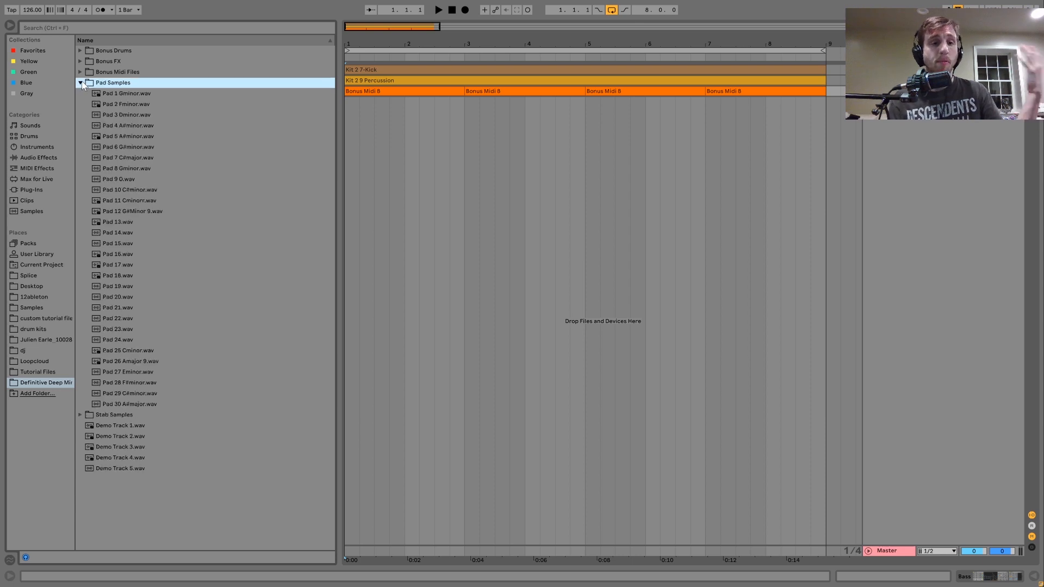
click(81, 415)
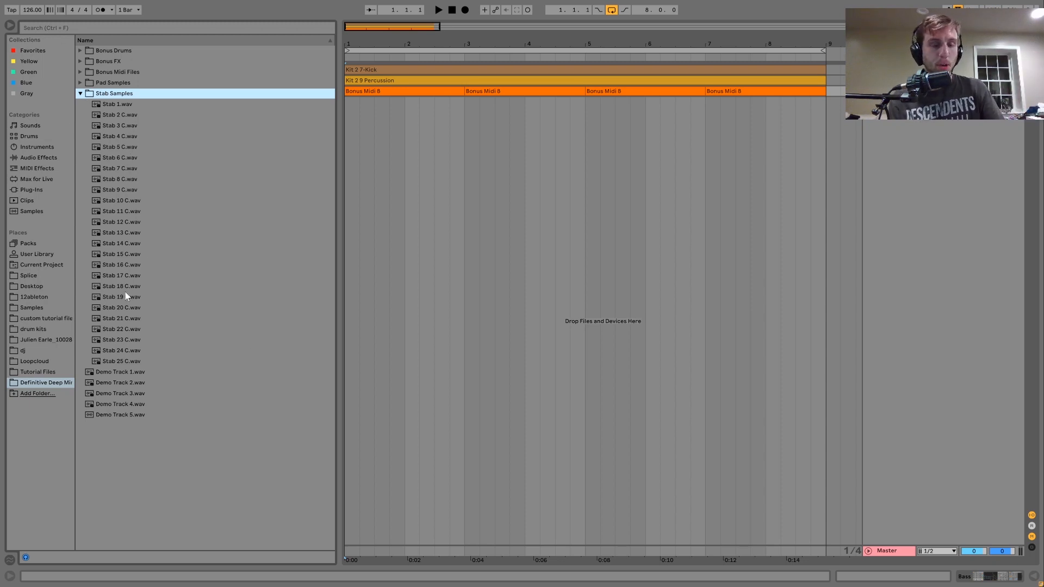
click(80, 83)
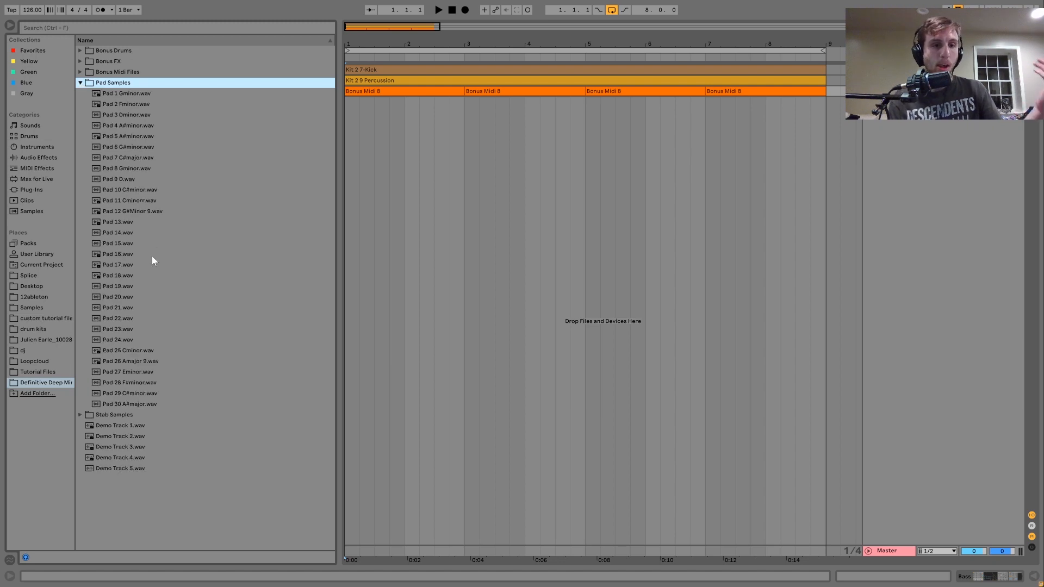
- Preview the pad samples Pad 7 C#major, Pad 8 Gminor, Pad 15, Pad 16 and Pad 17
click(124, 159)
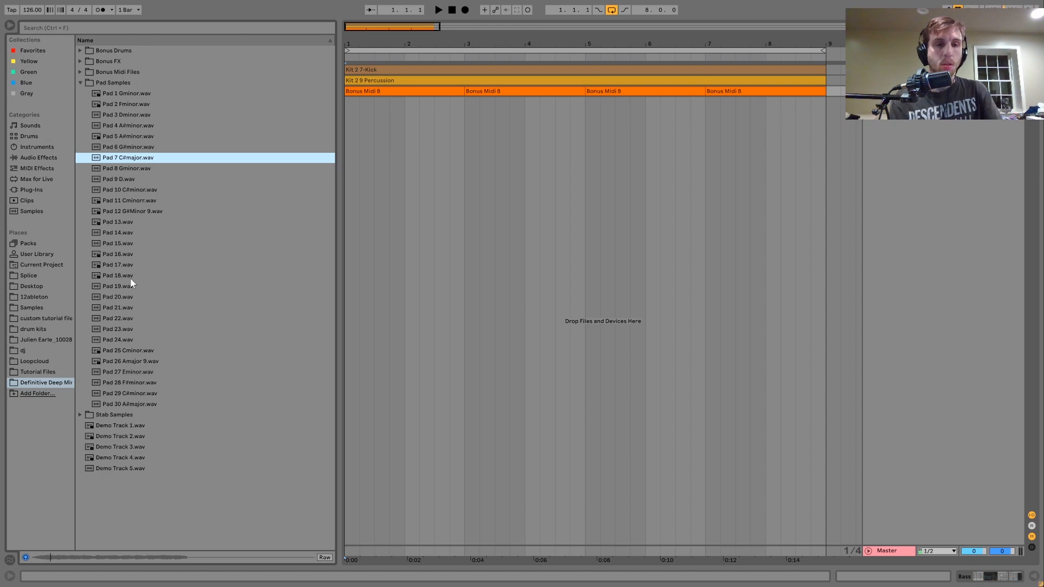
click(123, 168)
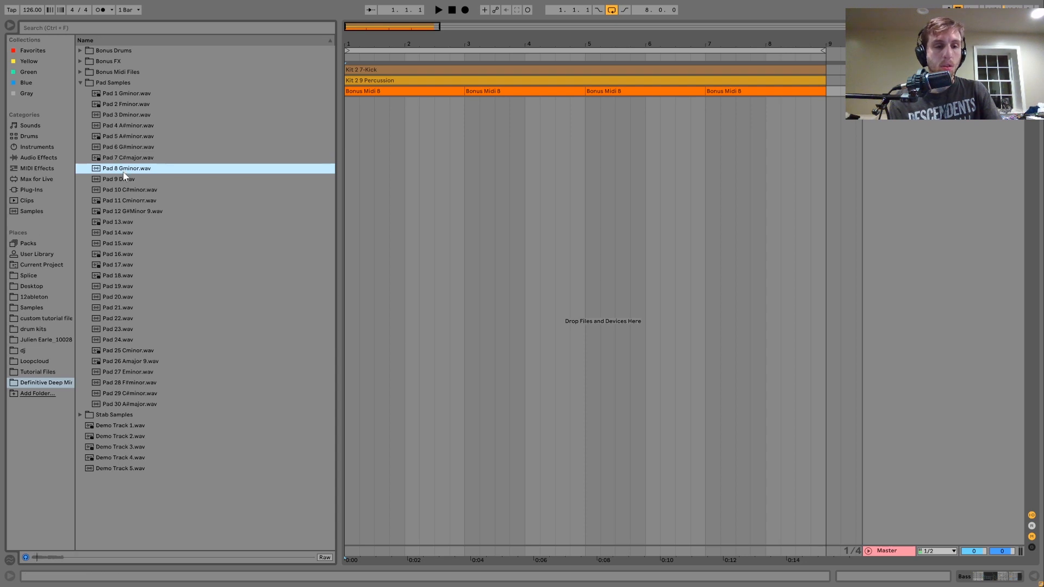
click(129, 246)
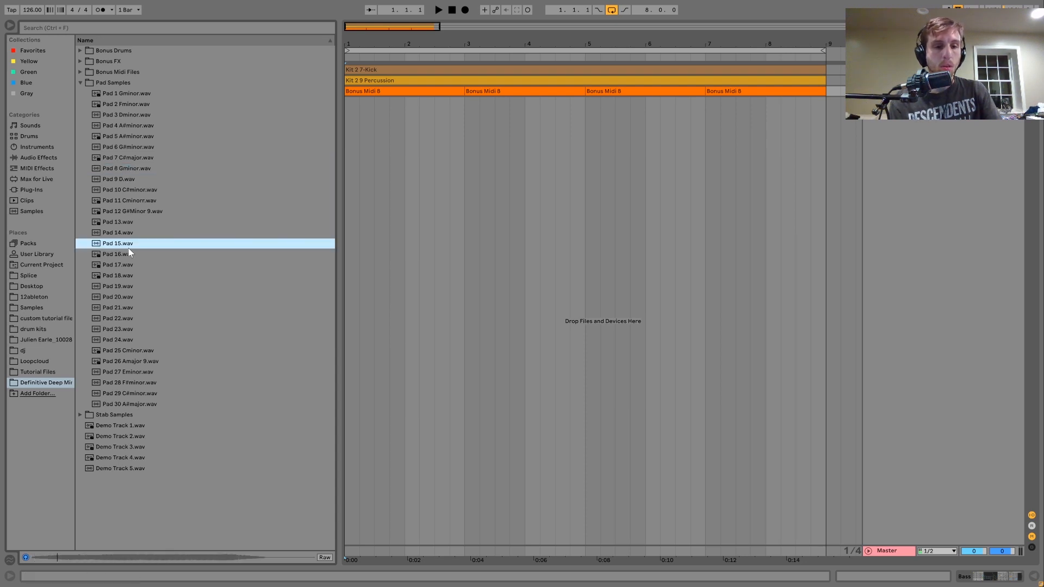
click(129, 252)
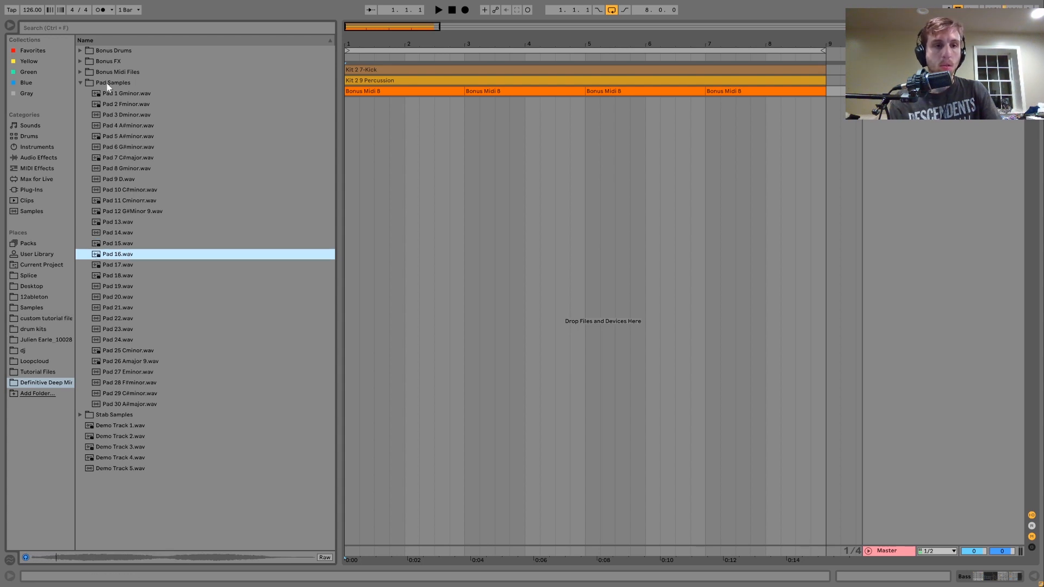
click(110, 266)
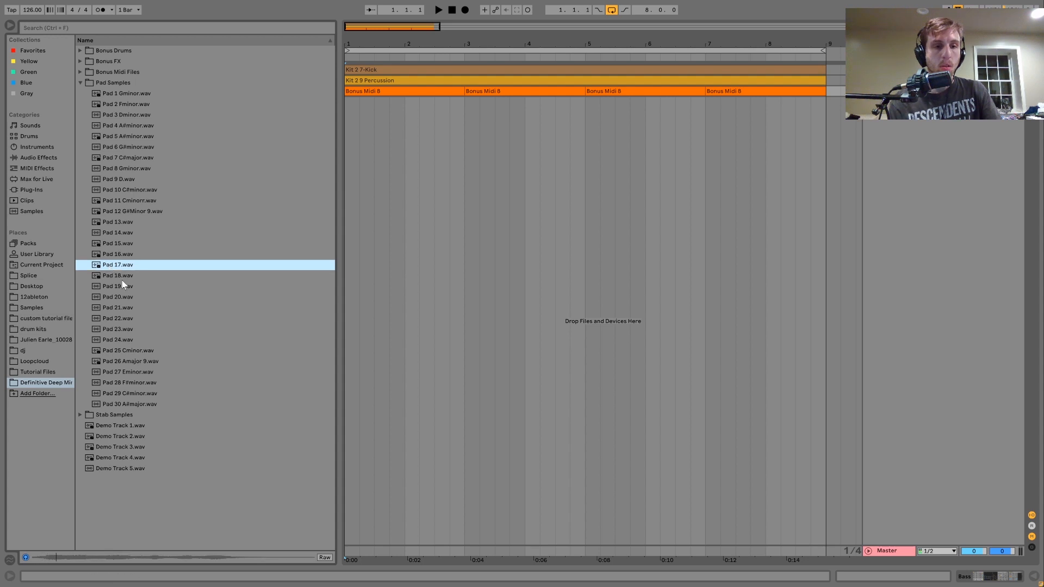
- Preview a range of samples in the Stab Samples folder, from Stab 13 C back to Stab 1, and collapse the folder
click(79, 84)
click(80, 93)
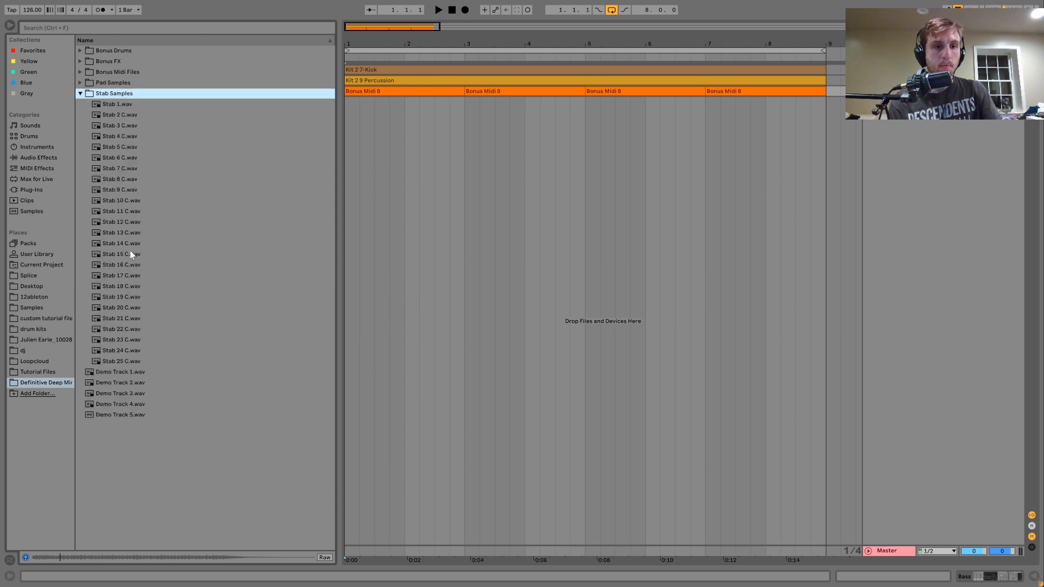
click(123, 236)
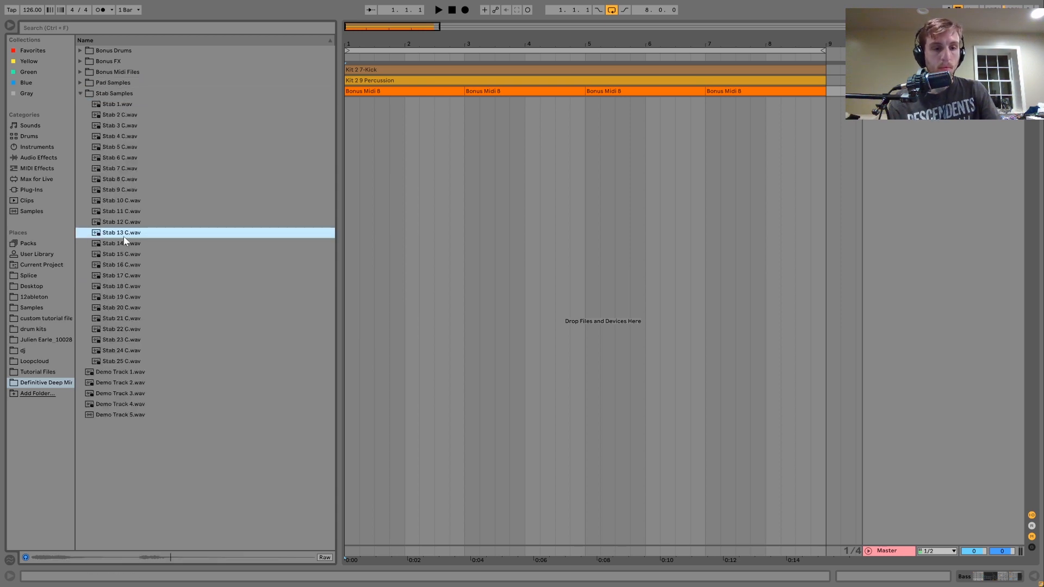
key(Down)
key(Up)
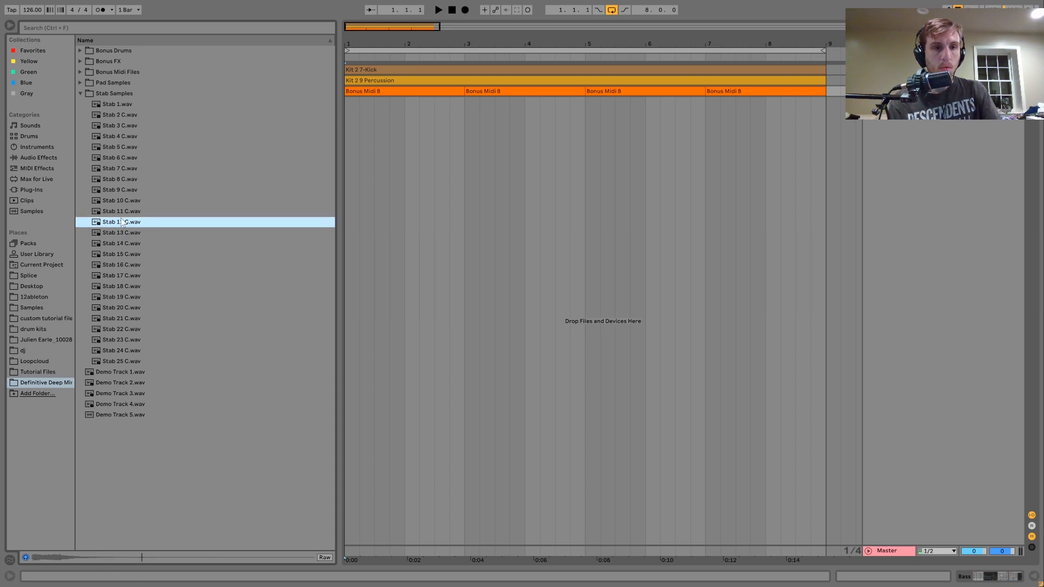
click(123, 189)
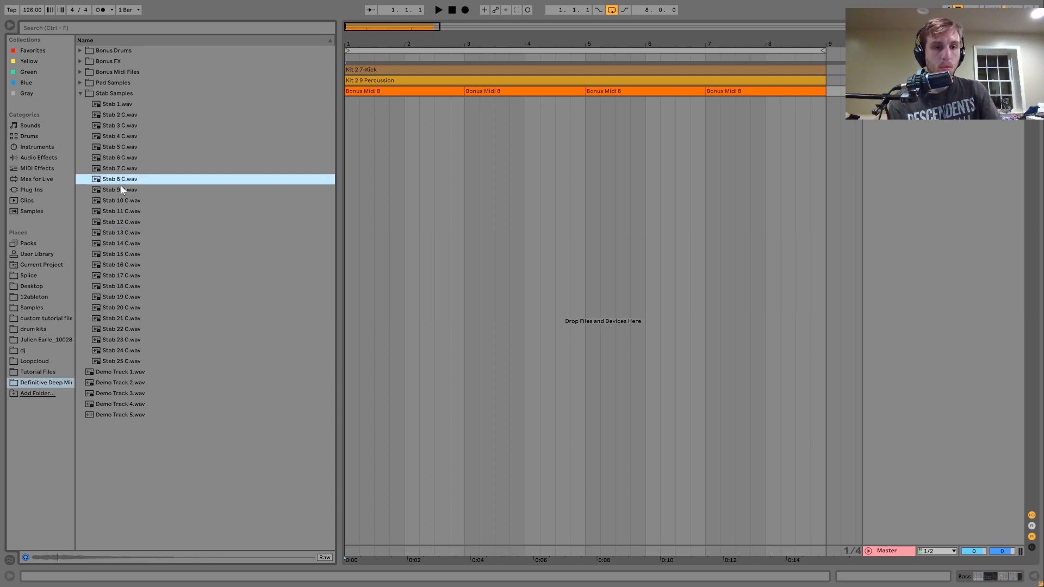
click(119, 149)
key(Up)
key(Up)
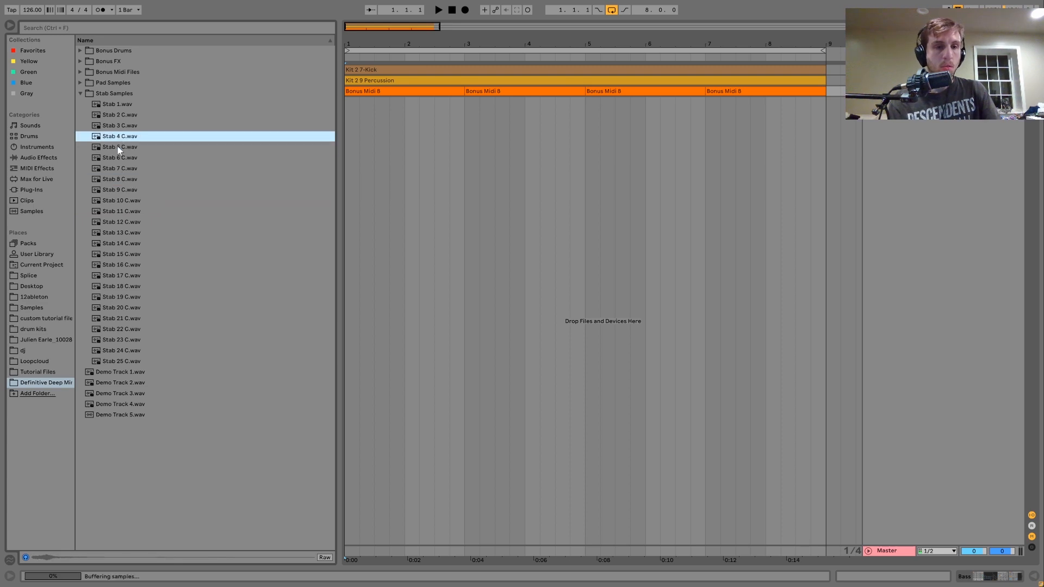
key(Up)
key(Up)
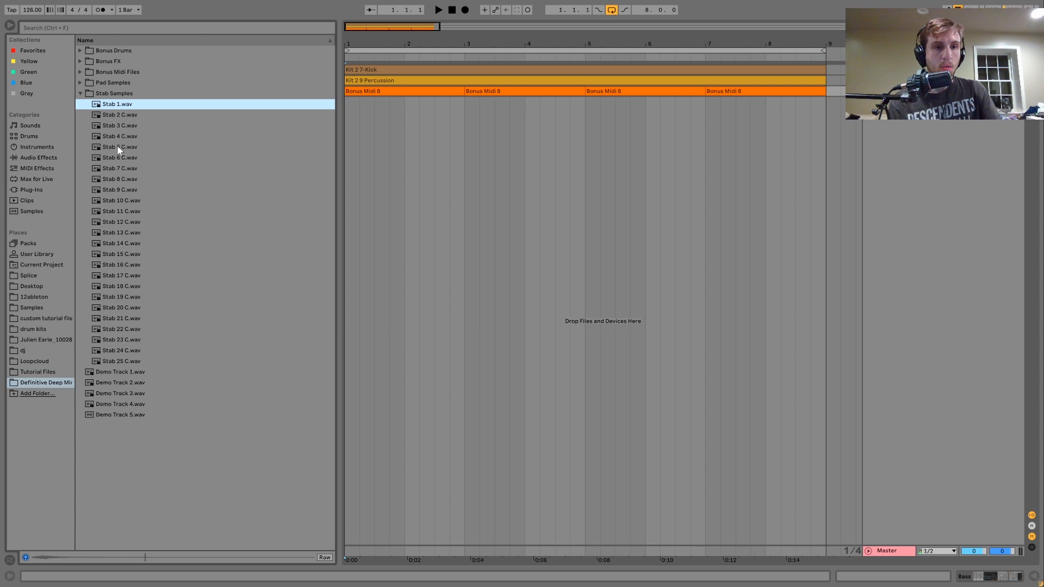
key(Up)
key(Left)
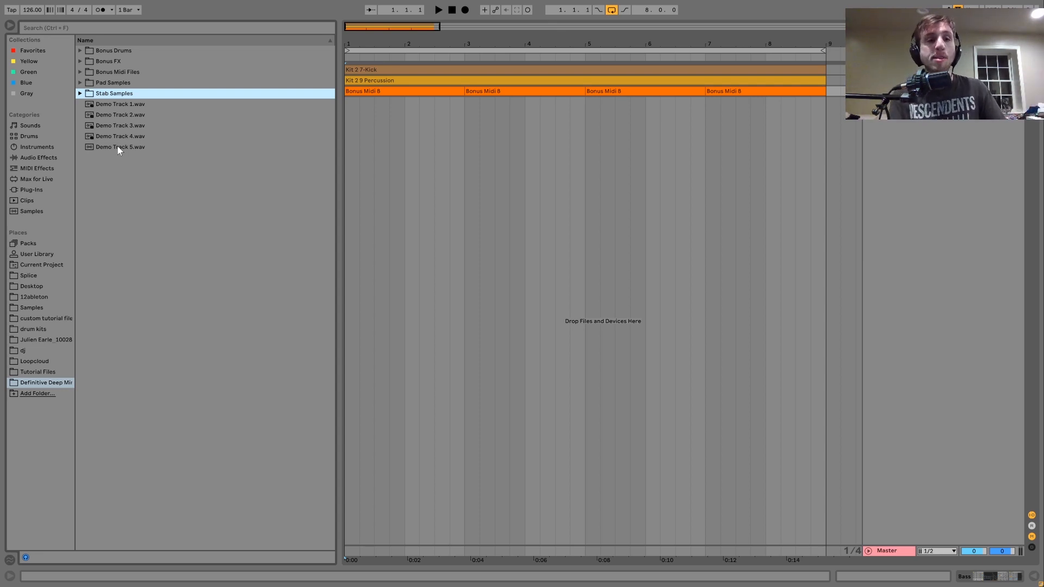
- Look through the Bonus Drums folder with its Kit 1, the Bonus FX folder and the Bonus Midi Files folder
key(Up)
key(Up)
key(Up)
key(Up)
key(Right)
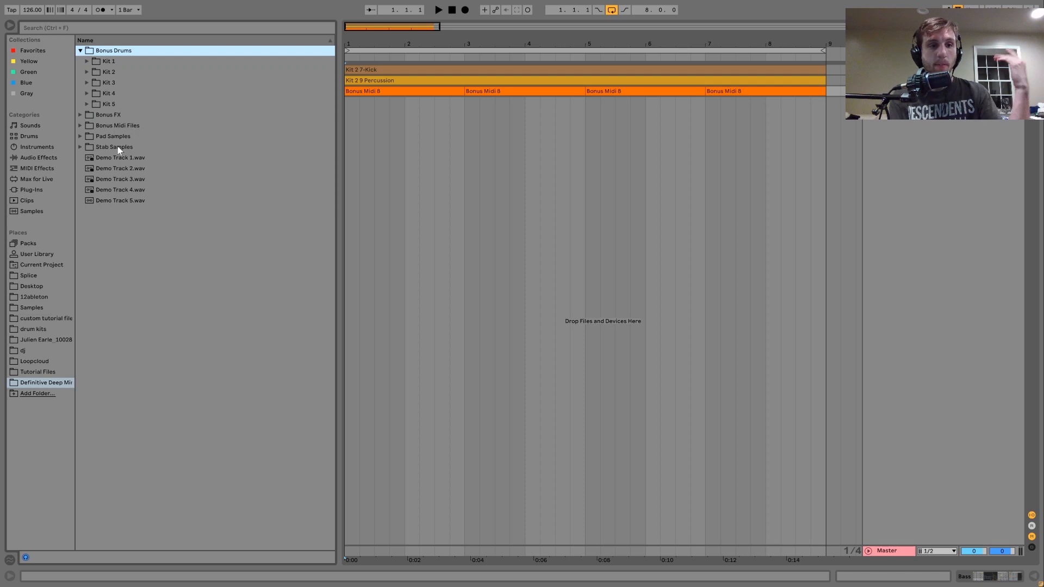
key(Down)
key(Right)
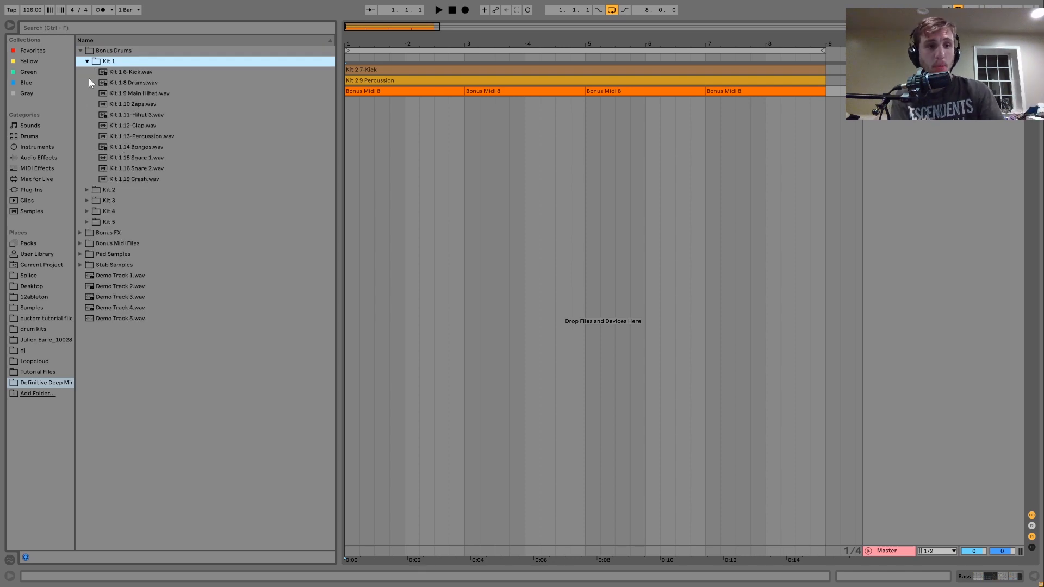
click(80, 234)
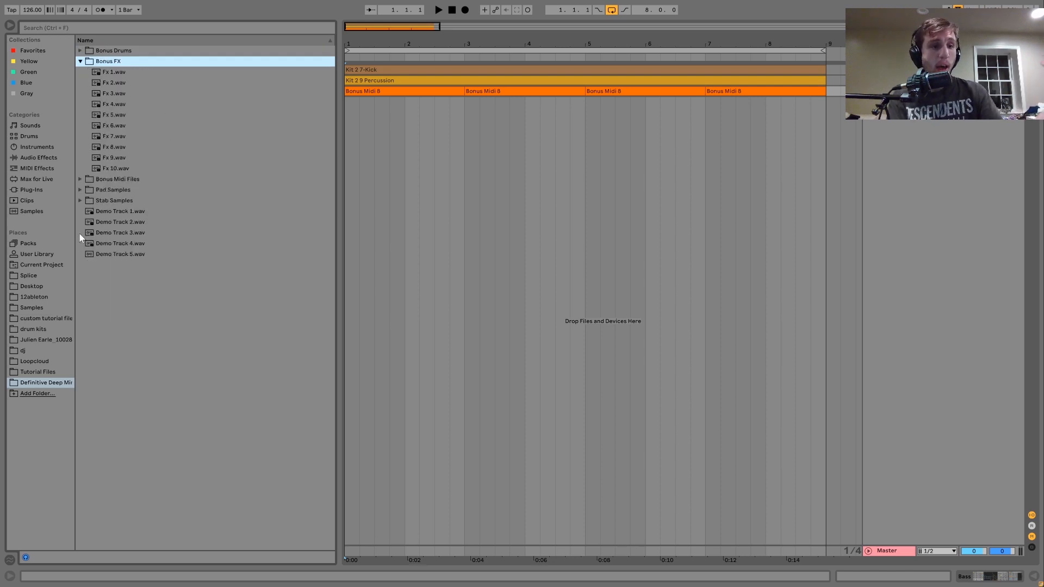
click(81, 180)
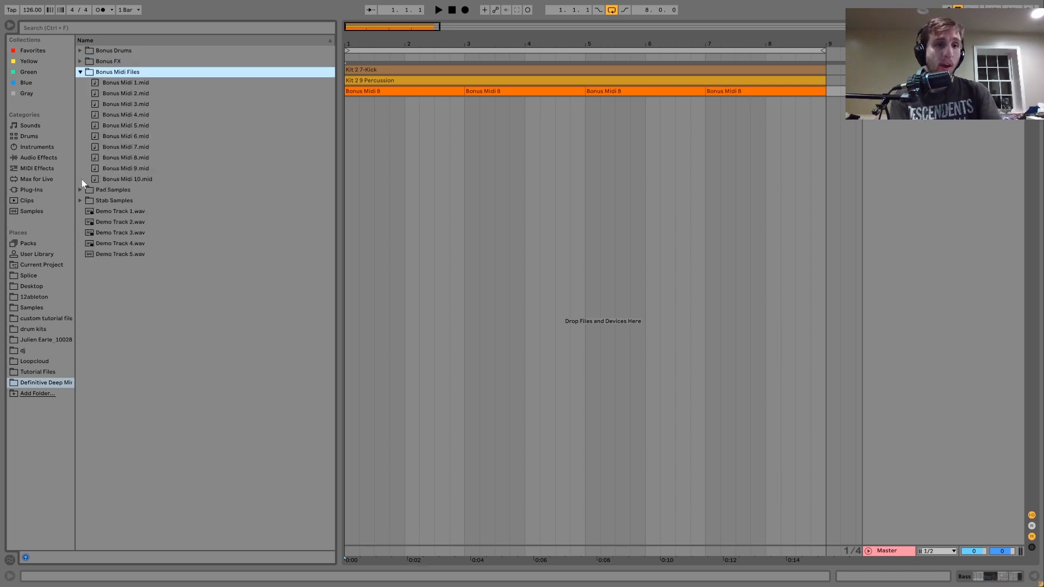
click(79, 72)
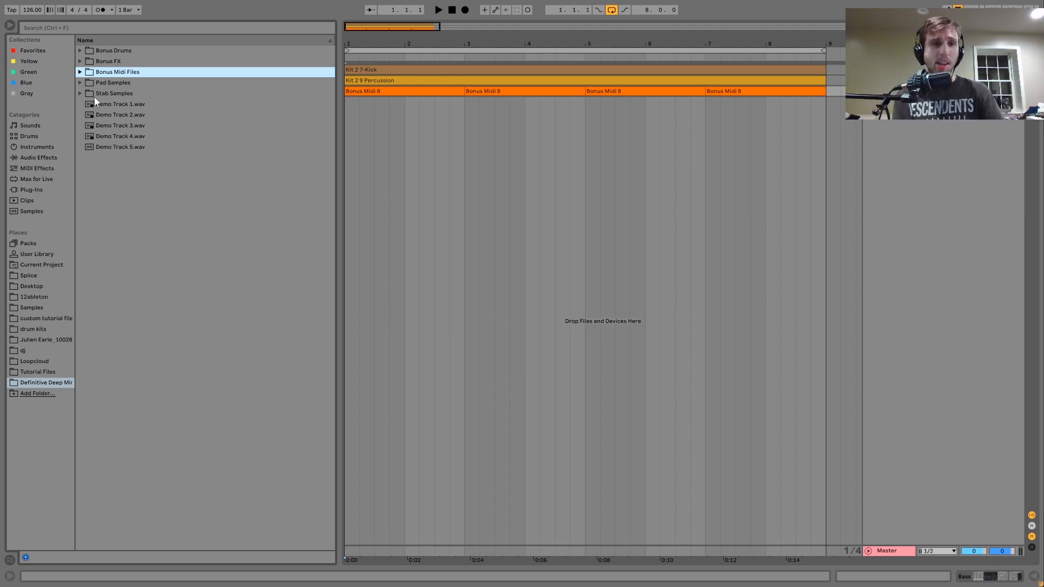
key(Down)
key(Down)
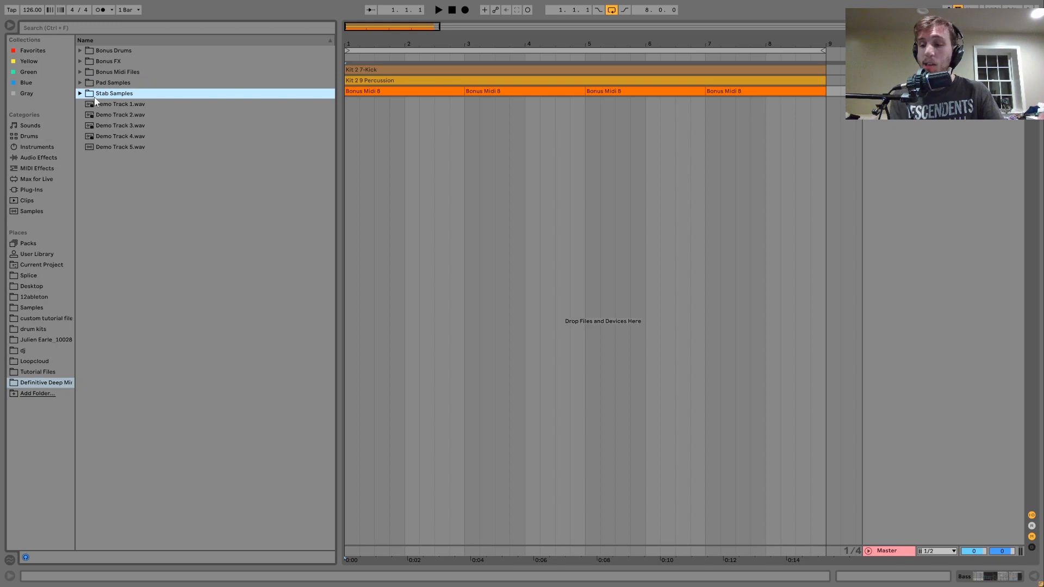
key(Up)
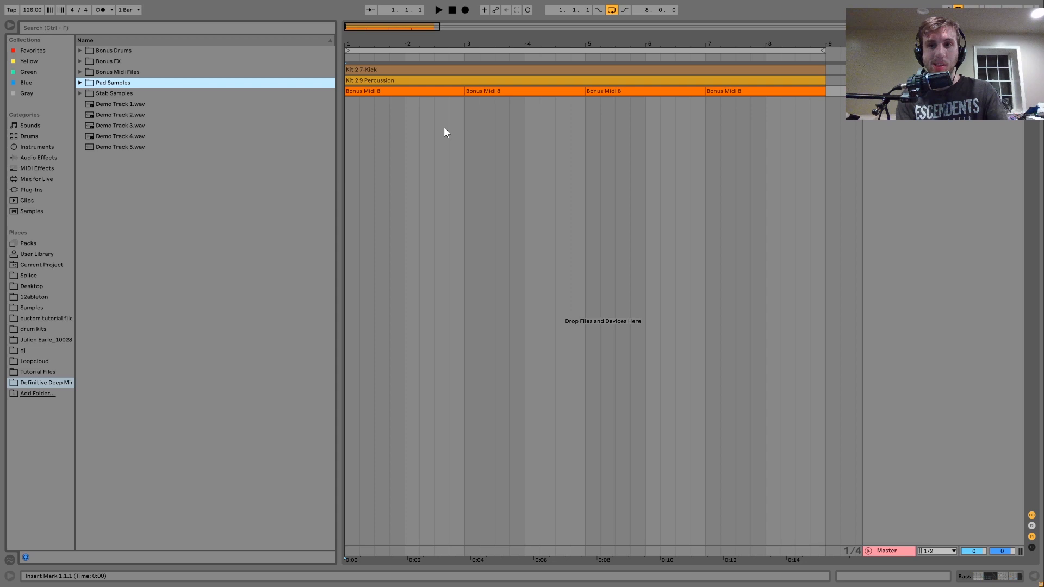
- Play the arrangement briefly, then examine the first Bonus Midi 8 clip's notes and its track's devices
key(space)
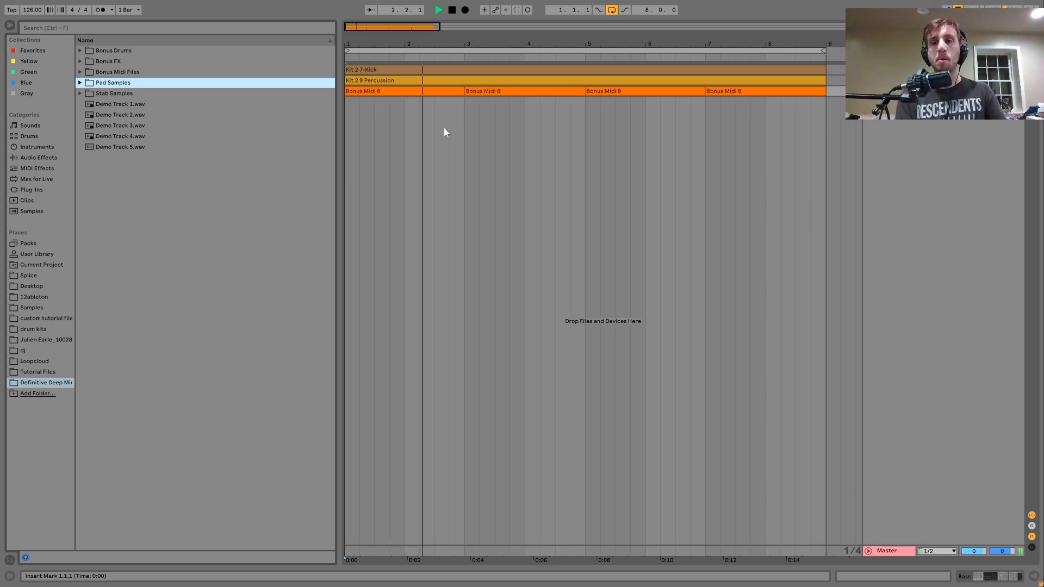
key(space)
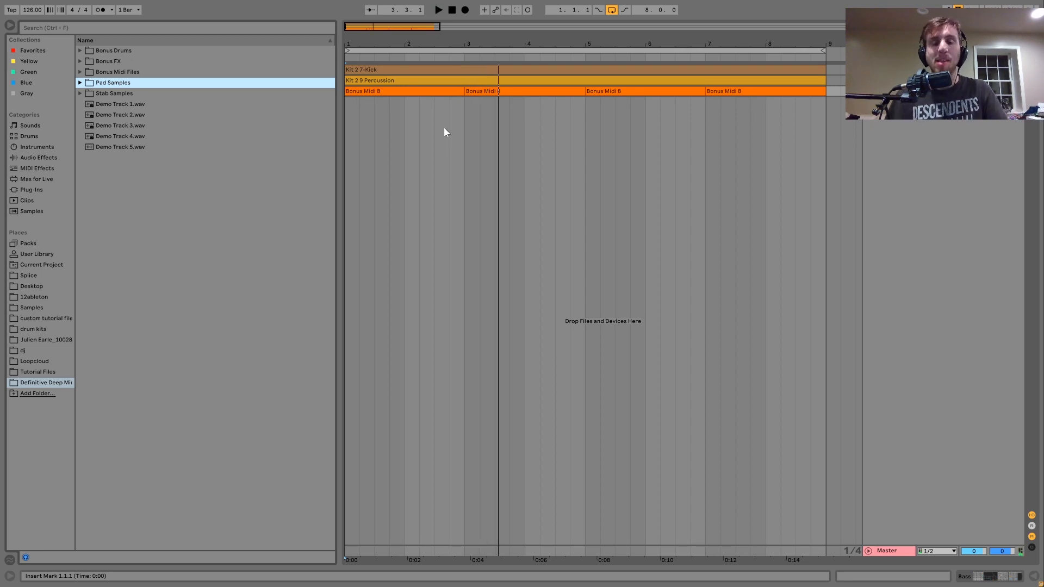
double_click(413, 90)
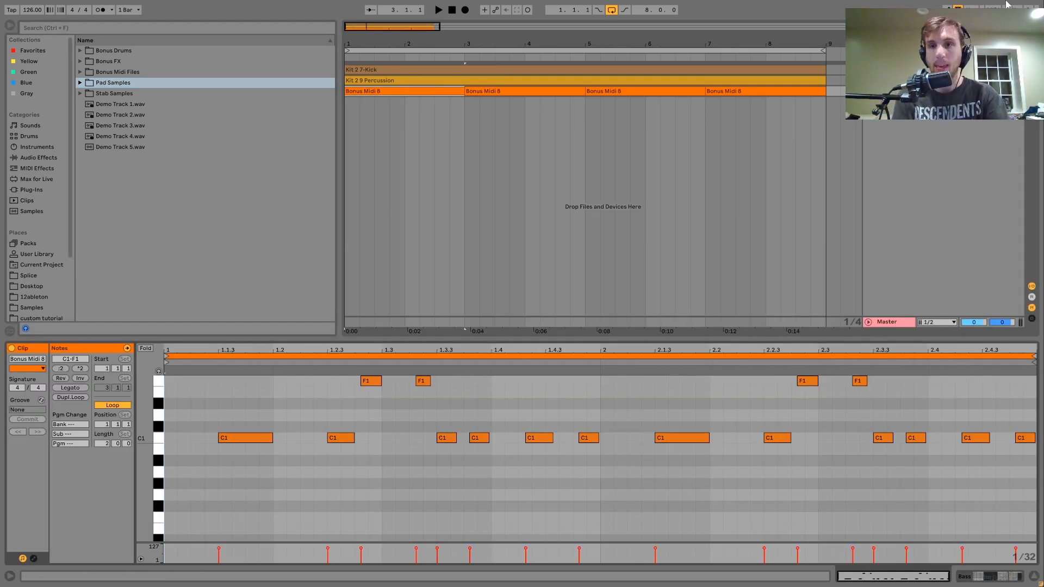
key(shift+Tab)
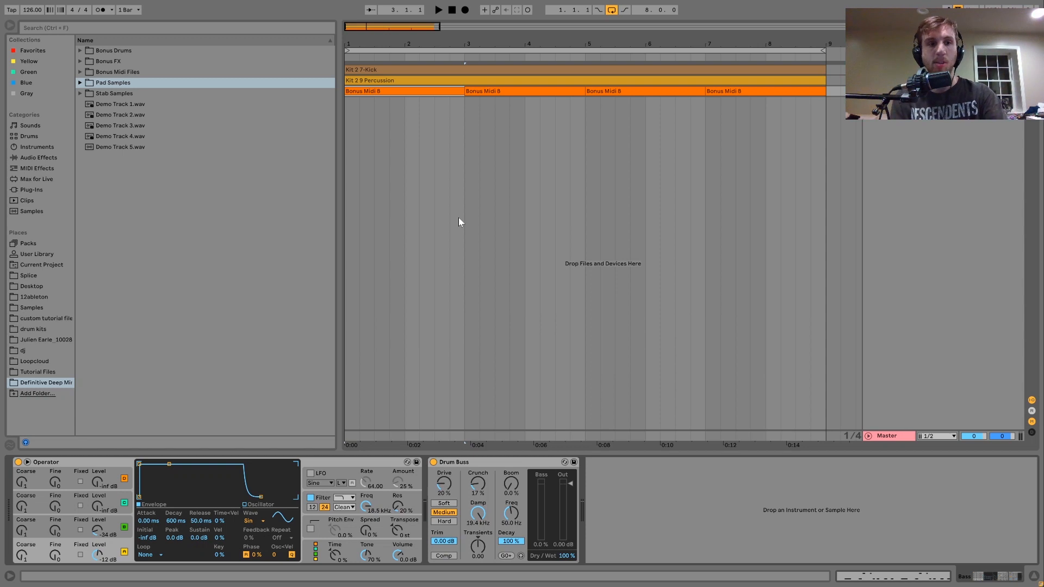
- Add a new MIDI track with the Analog instrument and create an empty eight-bar MIDI clip on it from bar 1
key(ctrl+shift+t)
click(34, 147)
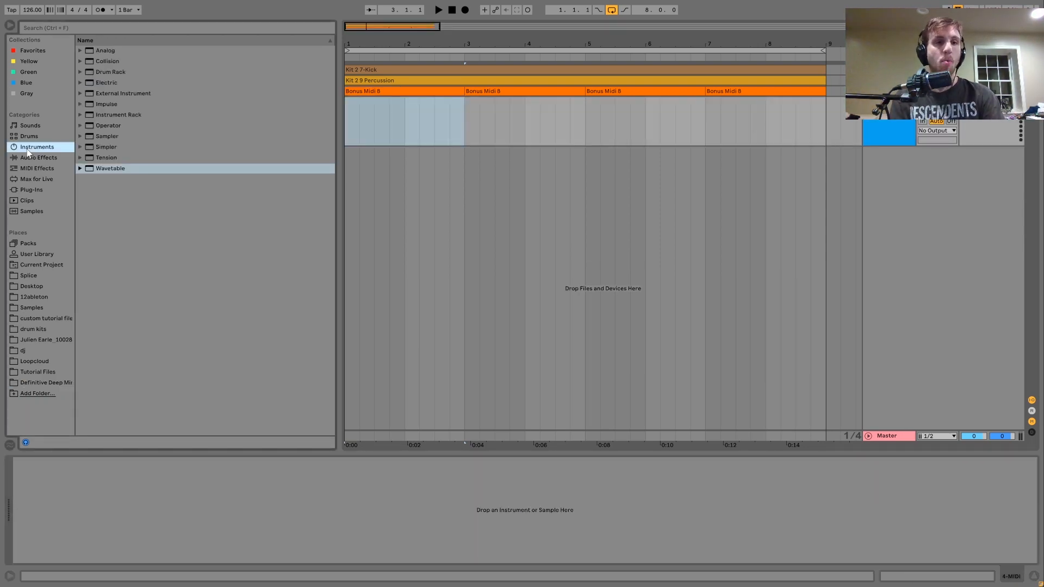
click(115, 51)
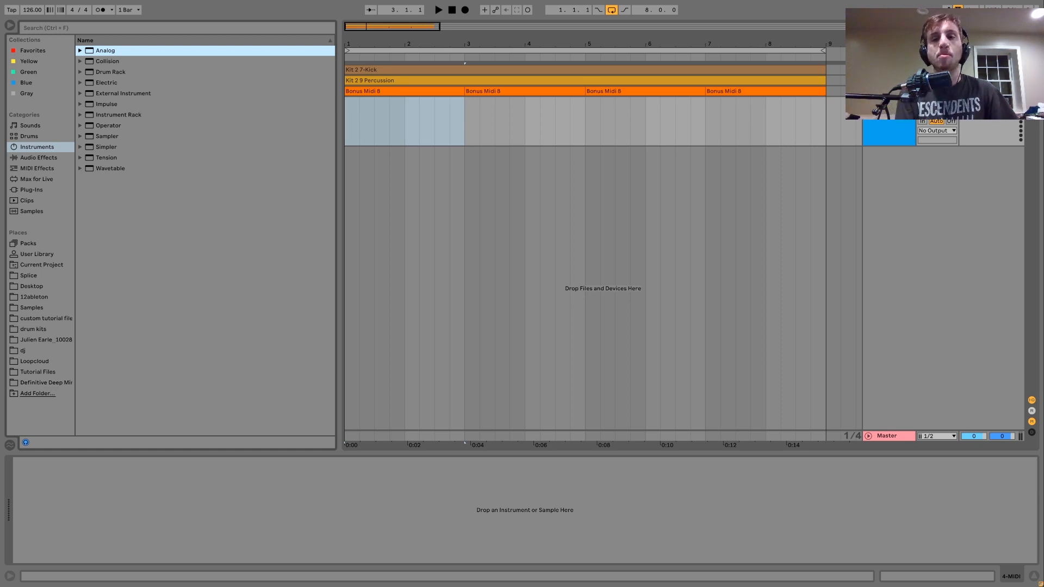
key(Return)
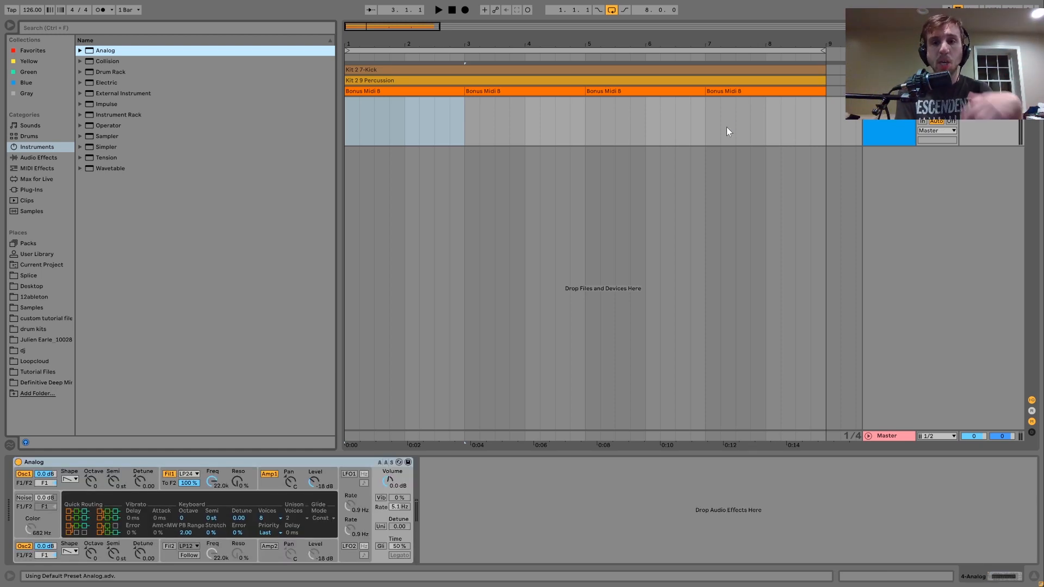
drag(827, 131, 350, 124)
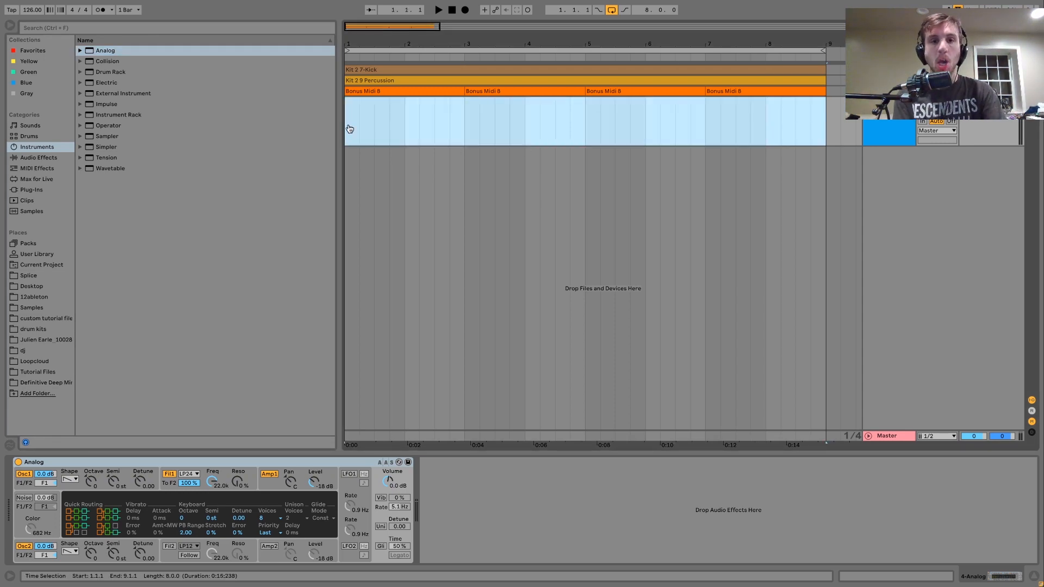
key(ctrl+shift+m)
- Draw a four-note chord of eighth notes at the start of the clip using C3, D#3, G3 and A#3
drag(142, 498, 147, 499)
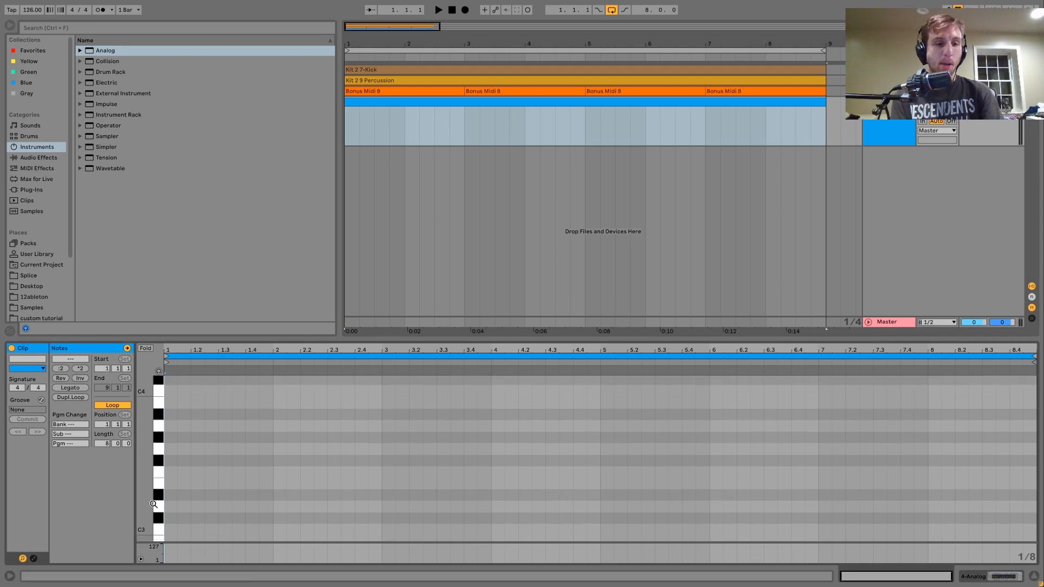
click(171, 530)
double_click(171, 529)
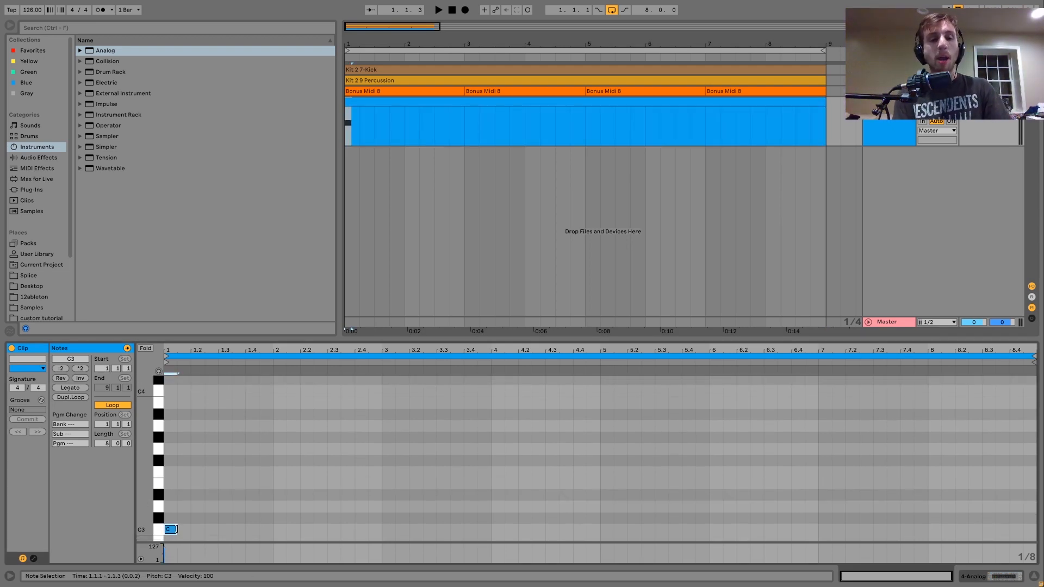
double_click(169, 495)
double_click(169, 449)
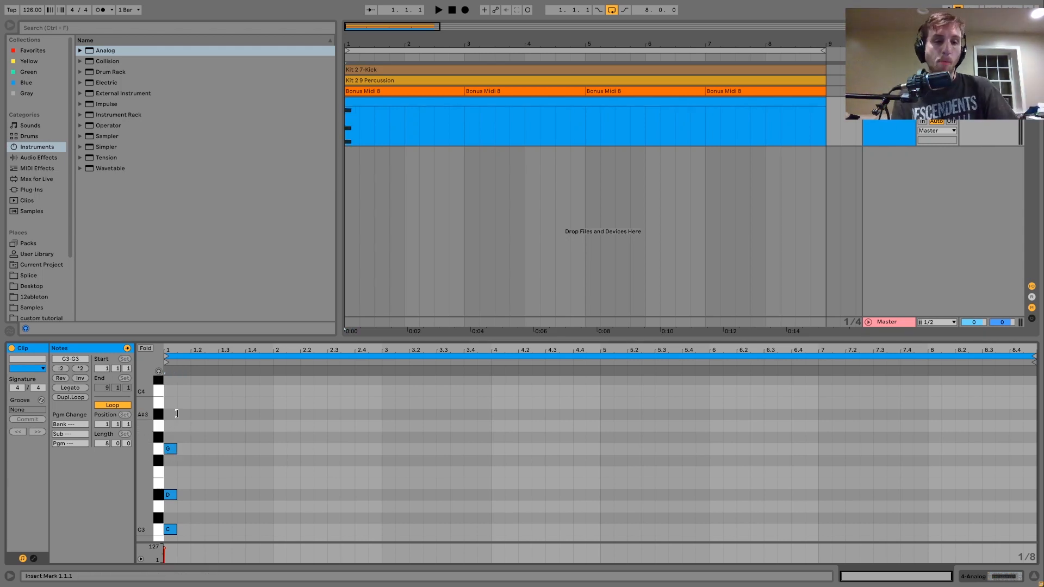
double_click(169, 413)
drag(168, 414, 177, 414)
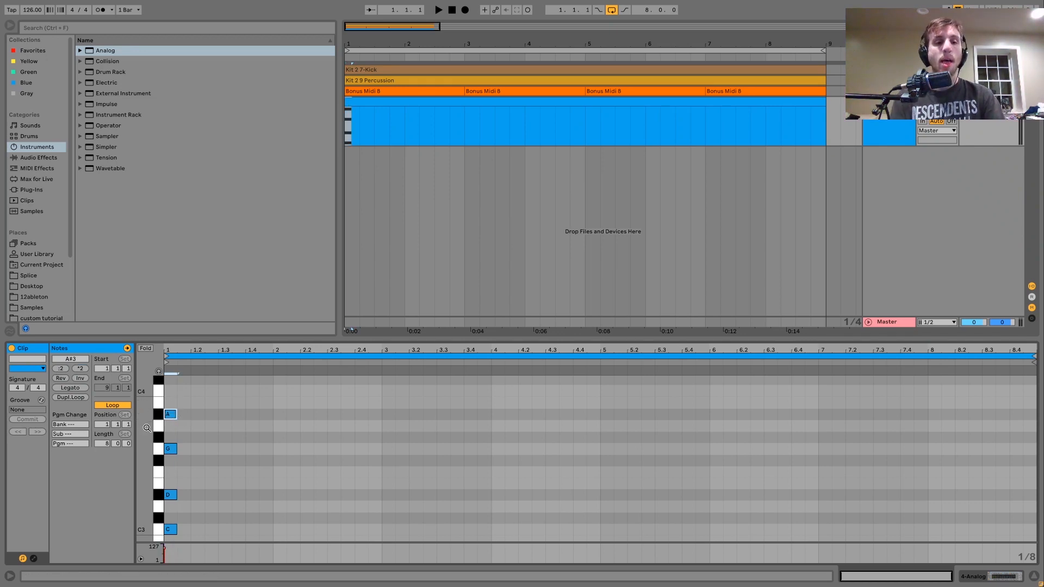
- Add a D4 eighth note to the chord at the start of the clip
drag(158, 370, 136, 372)
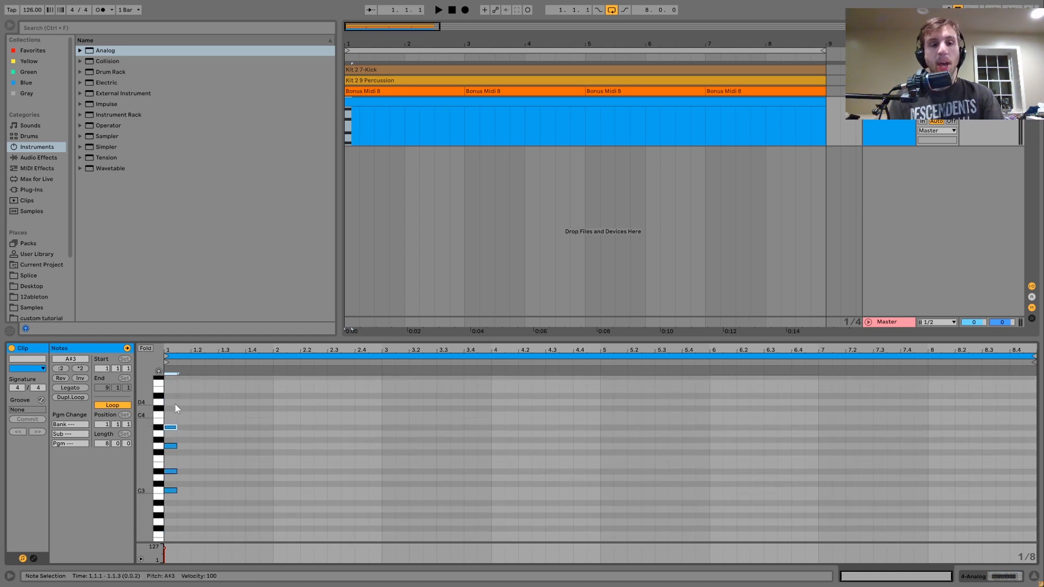
double_click(172, 477)
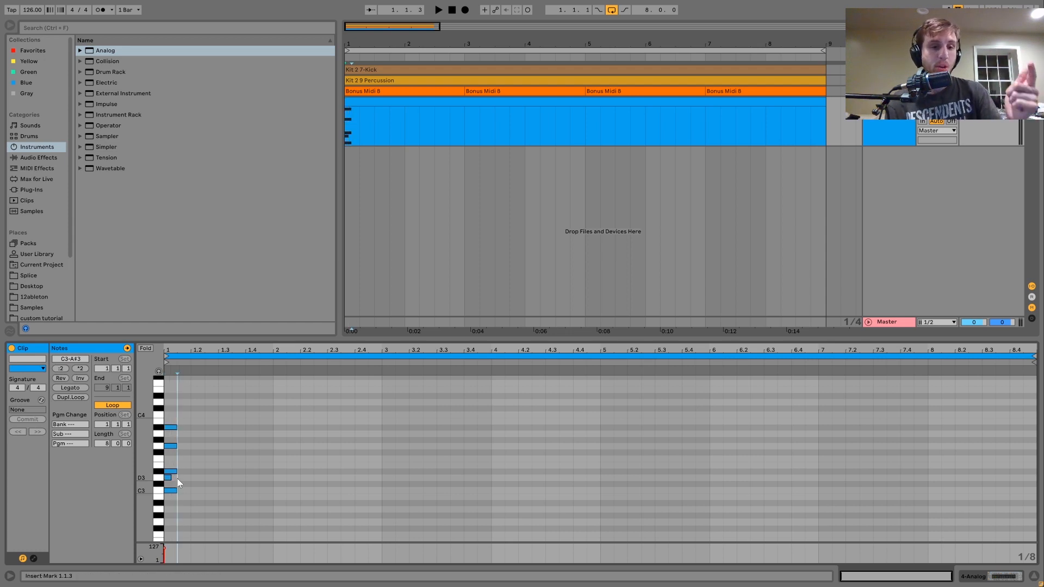
click(167, 477)
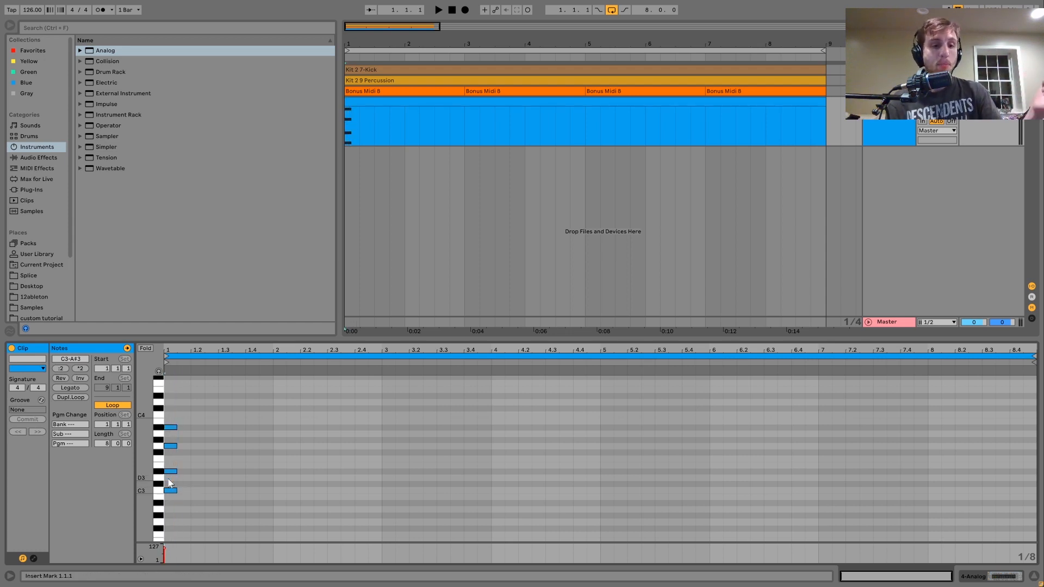
key(shift+Up)
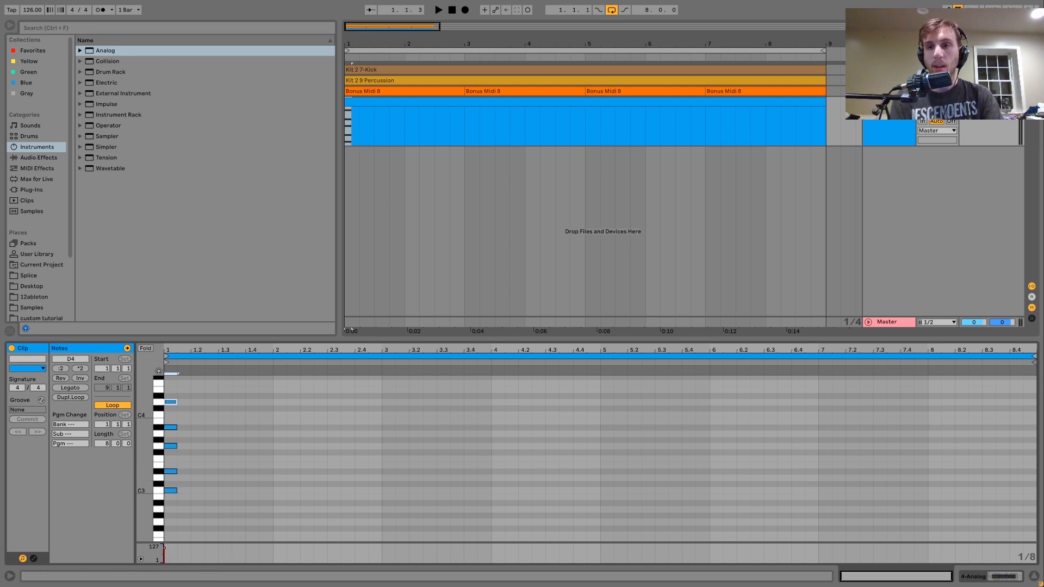
- Deactivate the A#3 and D4 notes, stretch all chord notes across the whole clip with Legato, and audition the remaining triad
click(171, 432)
drag(171, 419, 171, 393)
key(0)
key(ctrl+a)
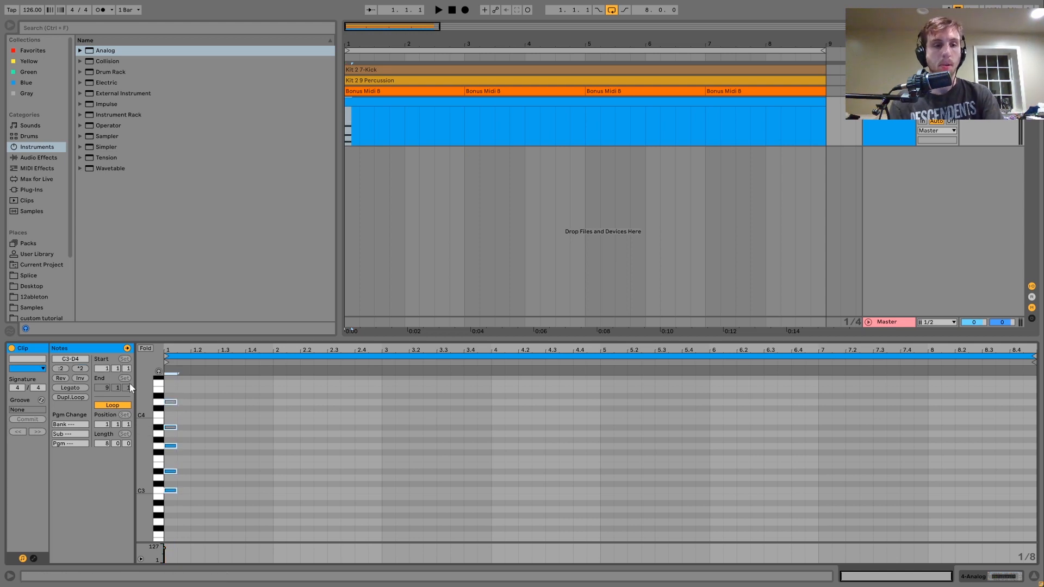
click(74, 389)
key(space)
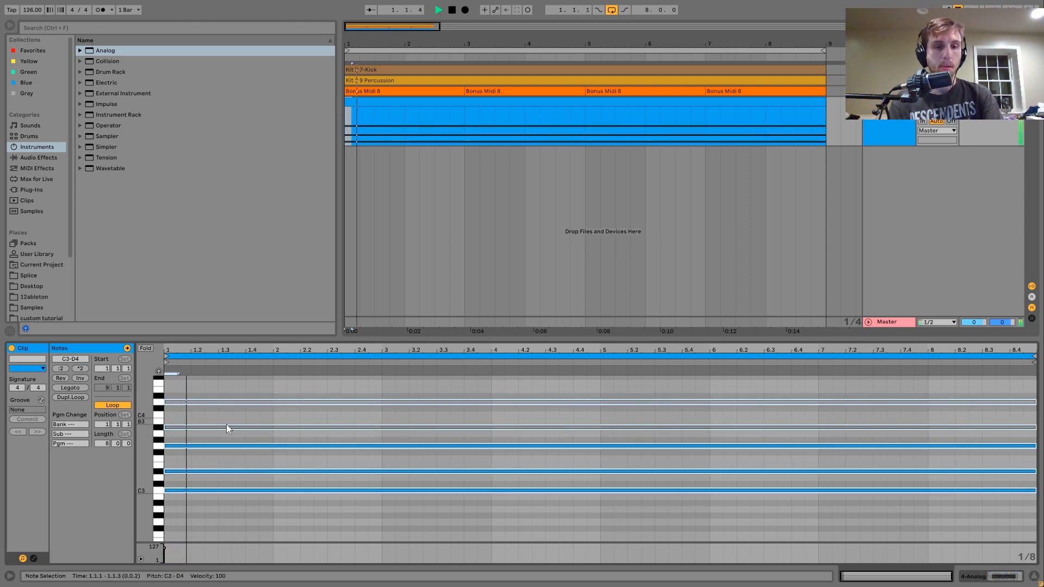
key(space)
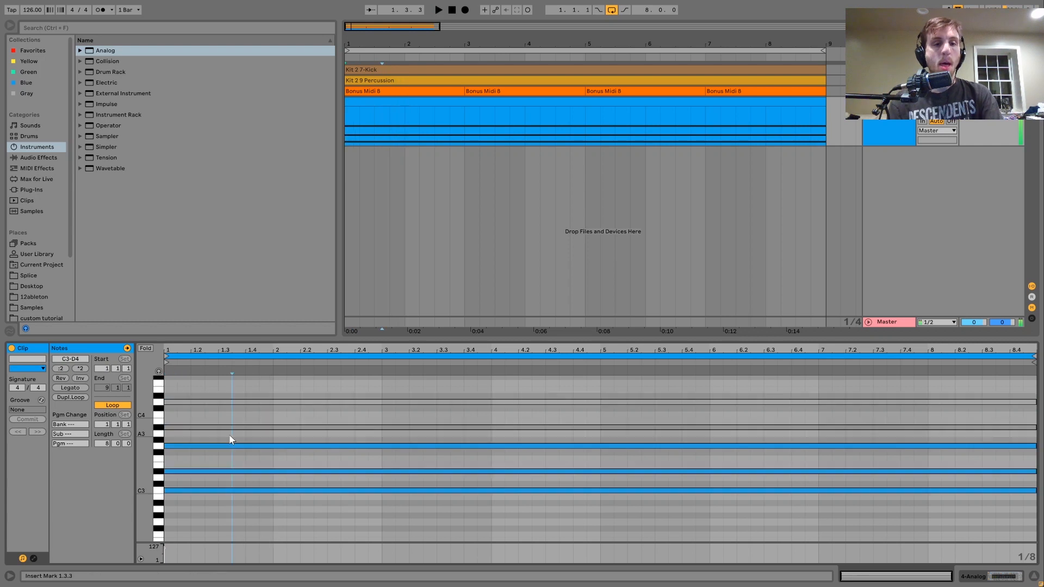
- Reactivate the A#3 note and the D4 note one after the other, playing the chord after each
click(229, 435)
click(217, 428)
key(0)
key(space)
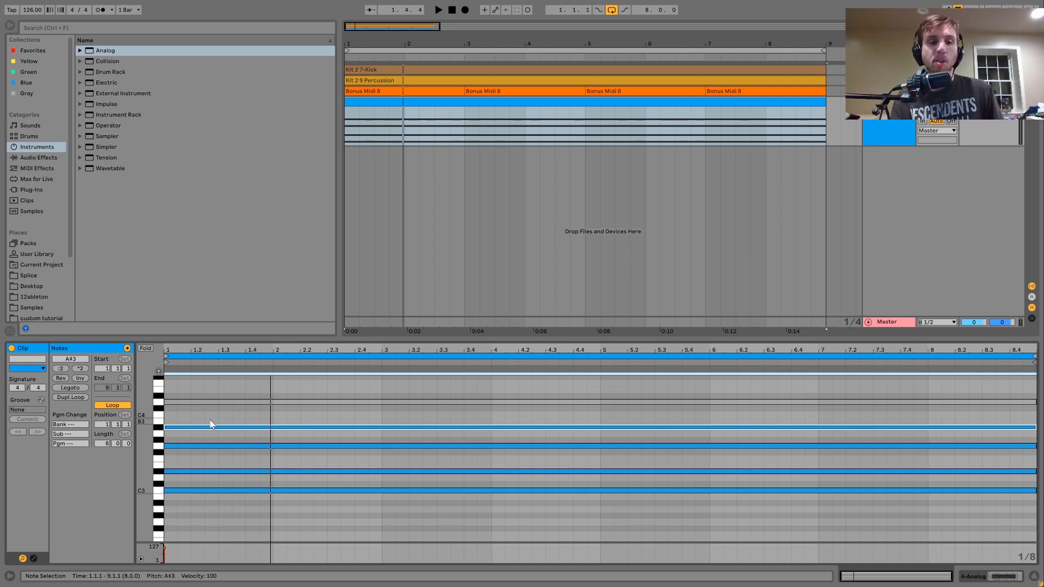
key(space)
click(205, 402)
key(0)
key(space)
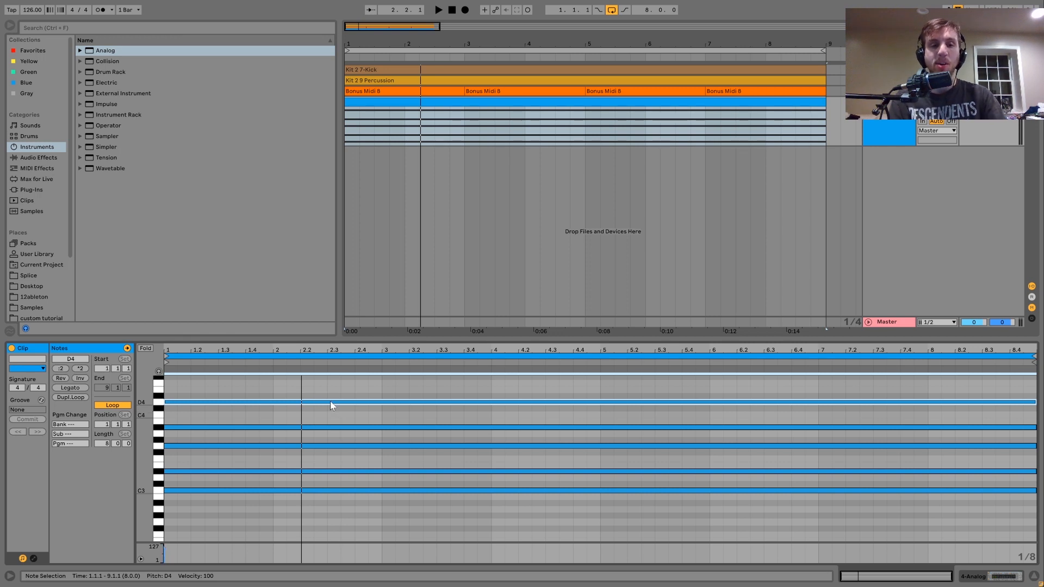
- Move the D4 note down an octave to D3 and listen to the revoiced chord
key(shift+Down)
key(space)
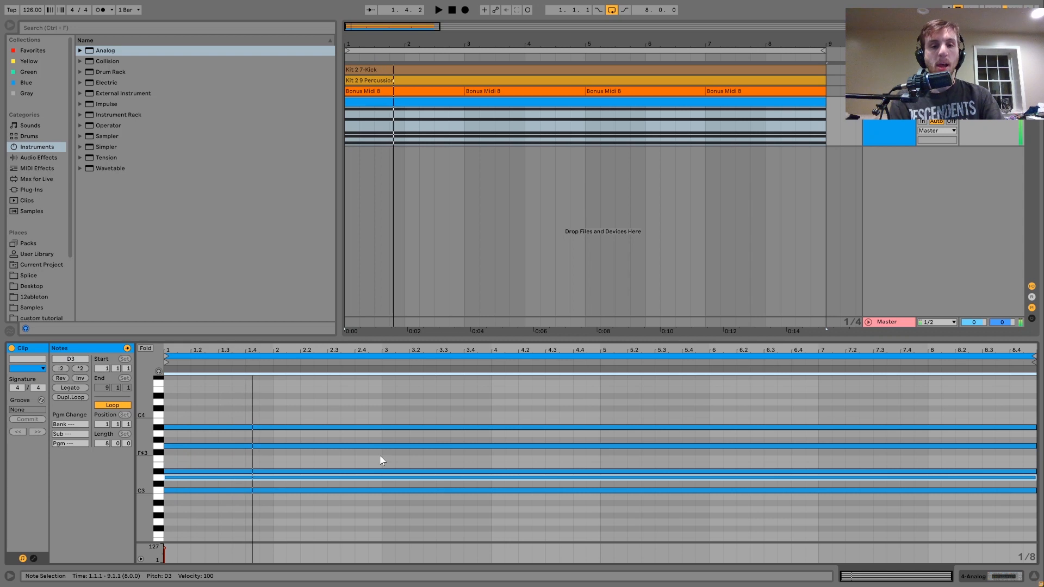
key(space)
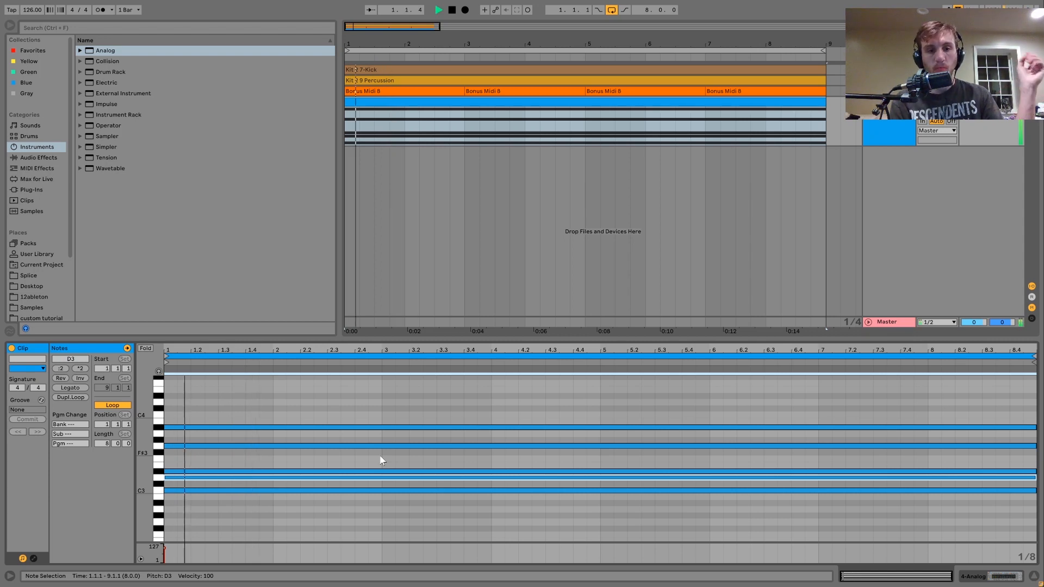
key(space)
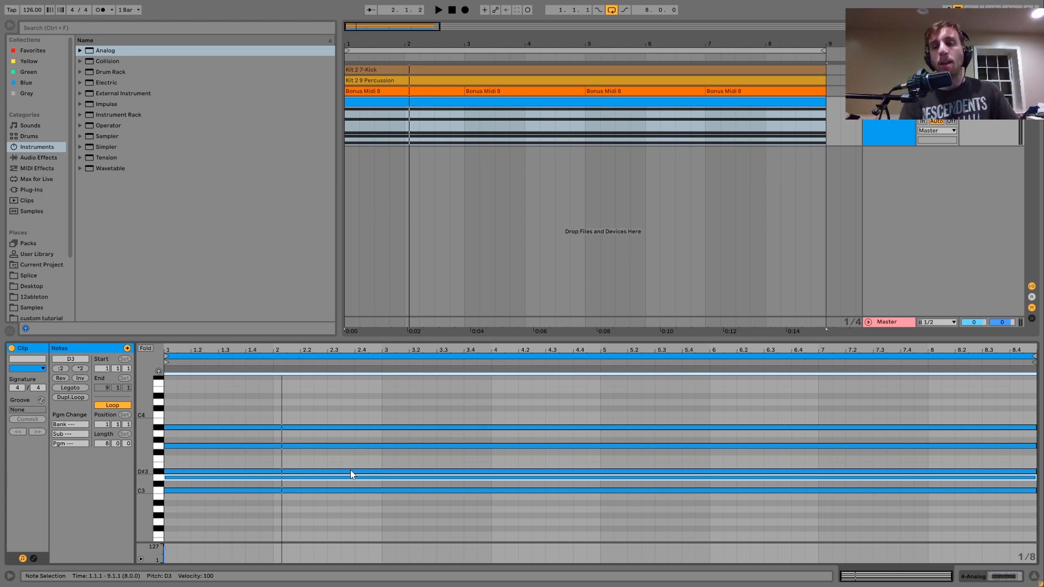
- In Analog's Amp 1 envelope, set the sustain to 1.00 and the release to 5 ms
click(979, 578)
click(289, 482)
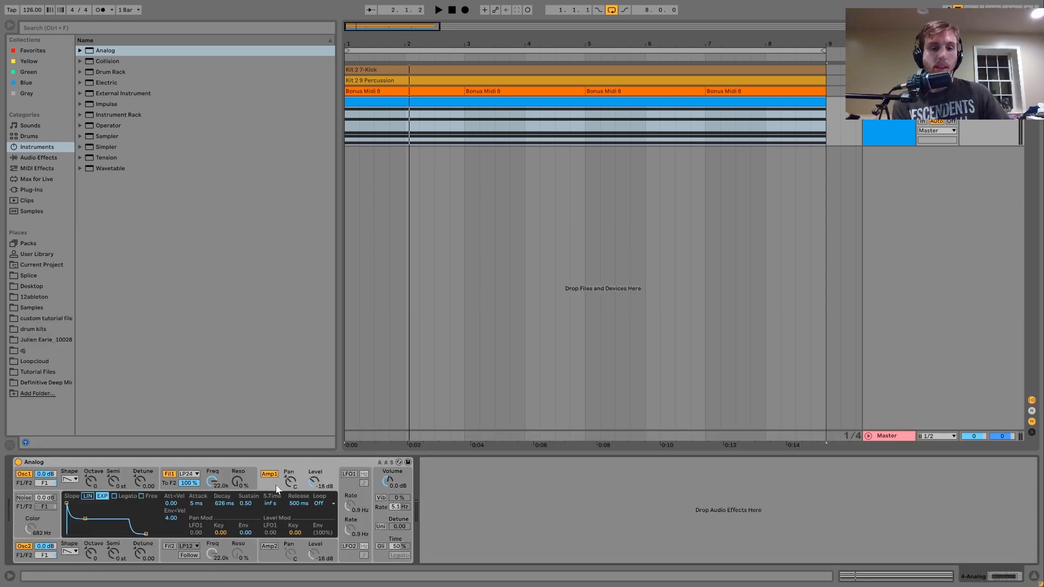
drag(146, 534, 85, 503)
key(space)
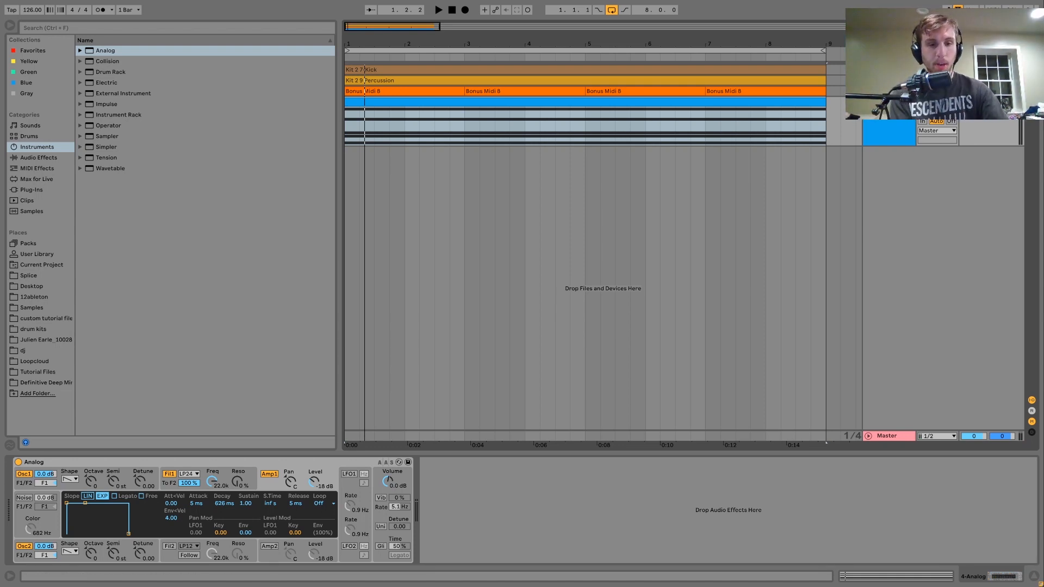
- Set oscillator 1's detune to 0.19 while auditioning the chord
drag(140, 481, 140, 479)
key(space)
drag(141, 484, 142, 480)
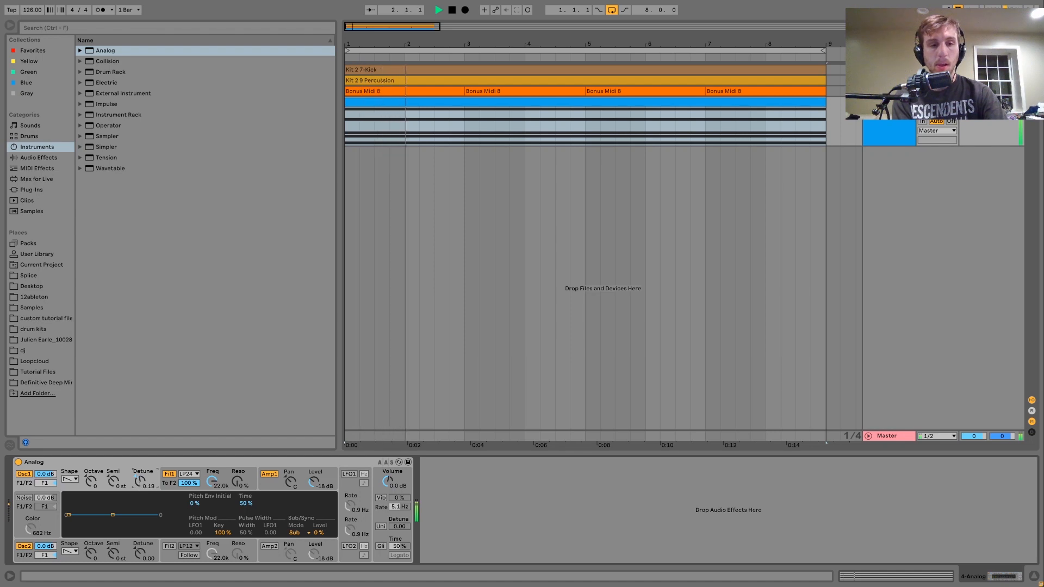
key(space)
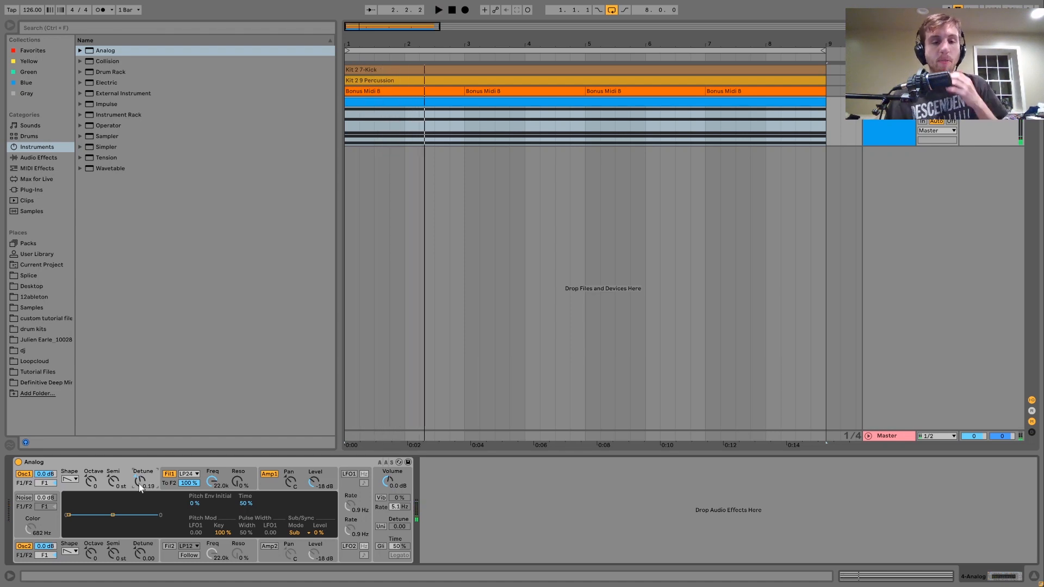
- Set Filter 1's resonance to 23 % and its frequency to 443 Hz, and listen to the filtered chord
click(230, 477)
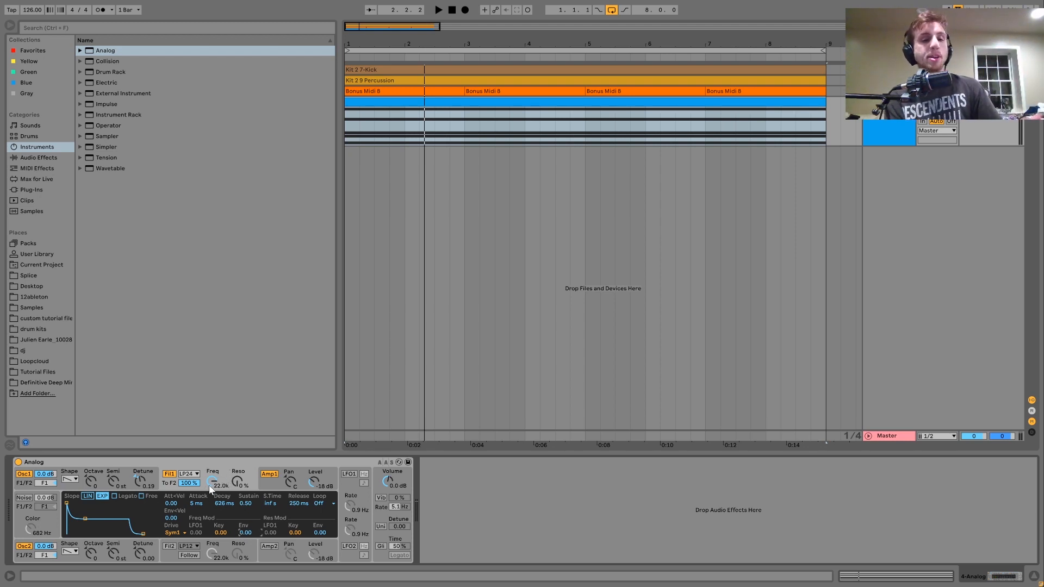
drag(212, 485, 212, 457)
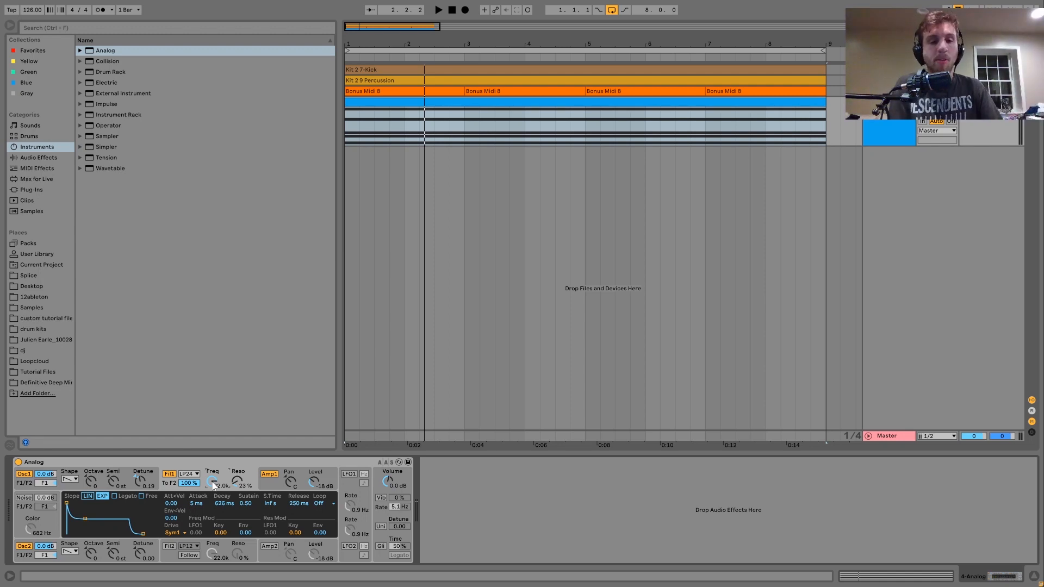
key(space)
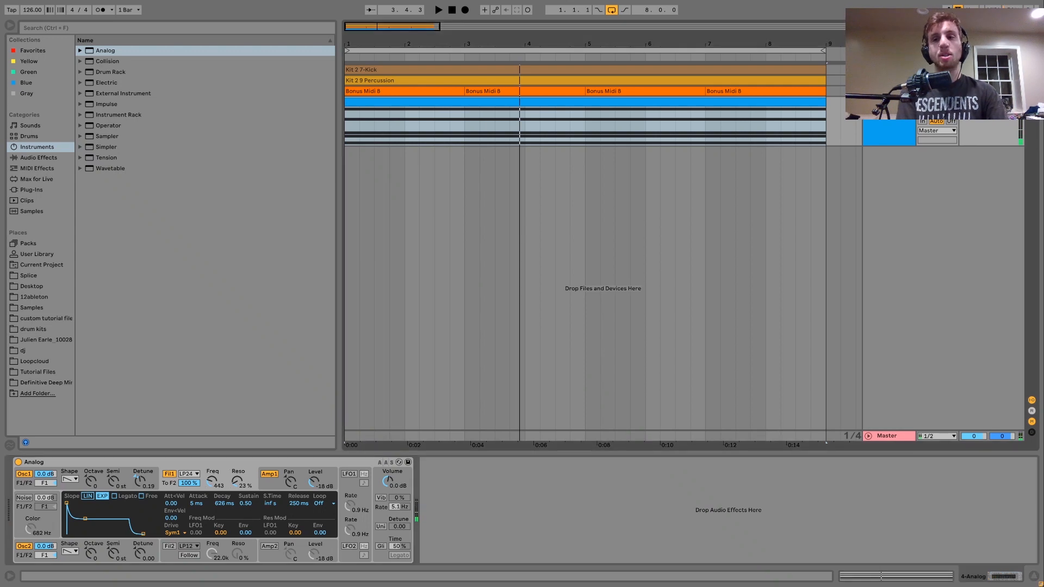
key(space)
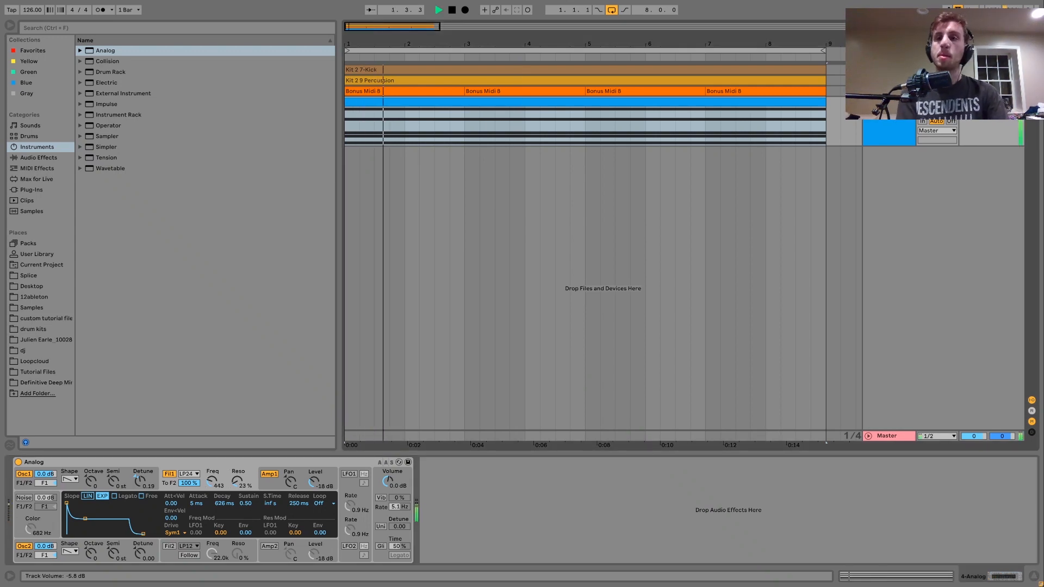
key(space)
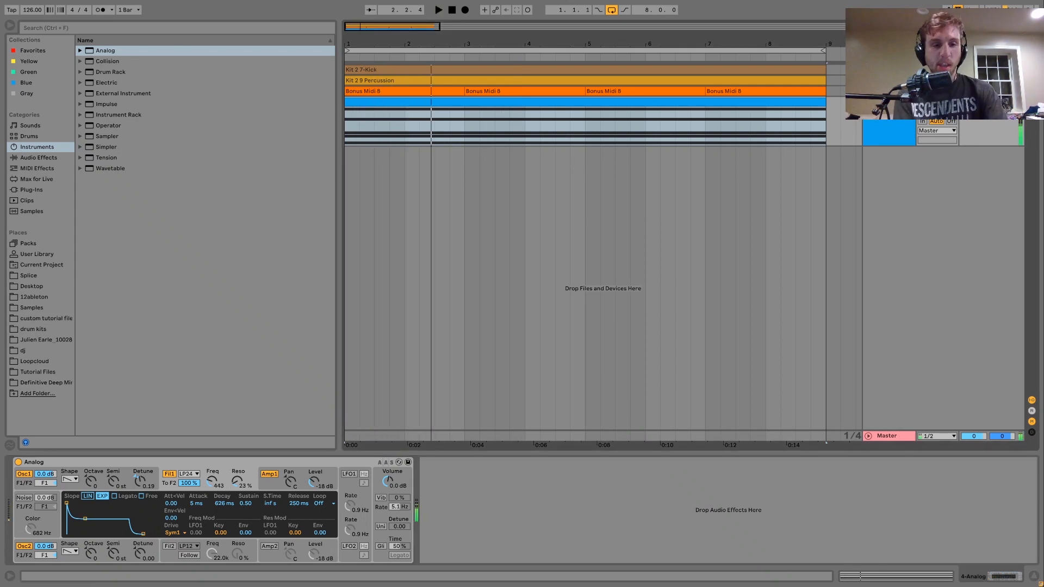
- Raise the octave of both oscillators to 1 and play the chord
drag(91, 485, 91, 475)
click(94, 560)
key(space)
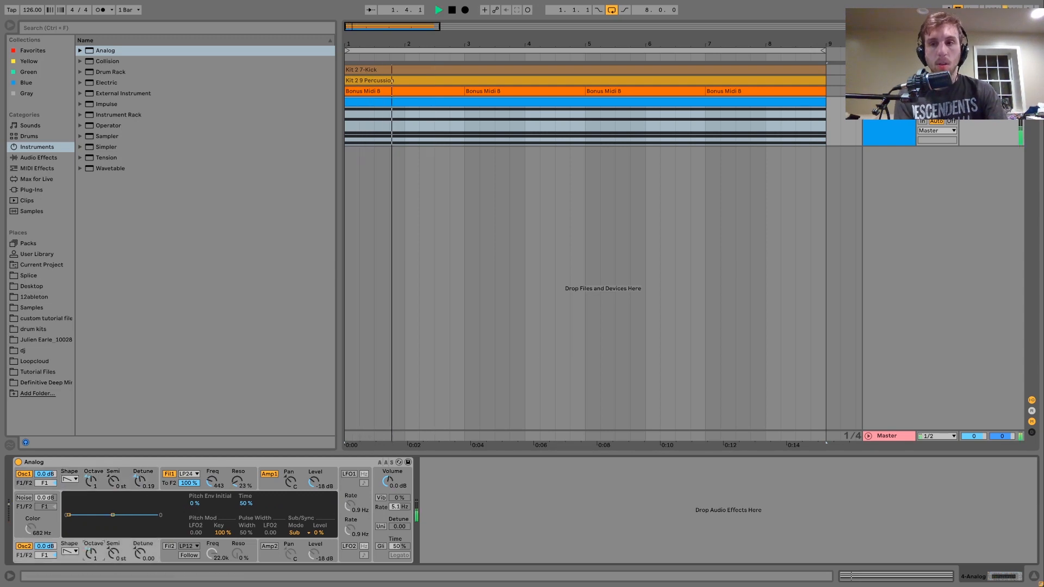
- Set oscillator 2's level to -7.6 dB and listen to the balance of the two oscillators
drag(90, 557, 46, 546)
key(space)
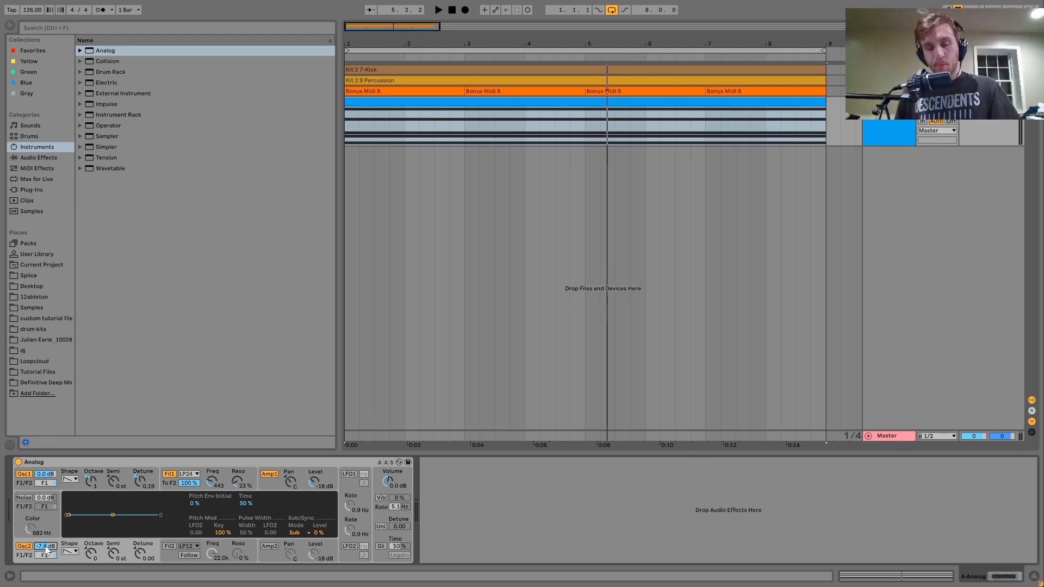
key(space)
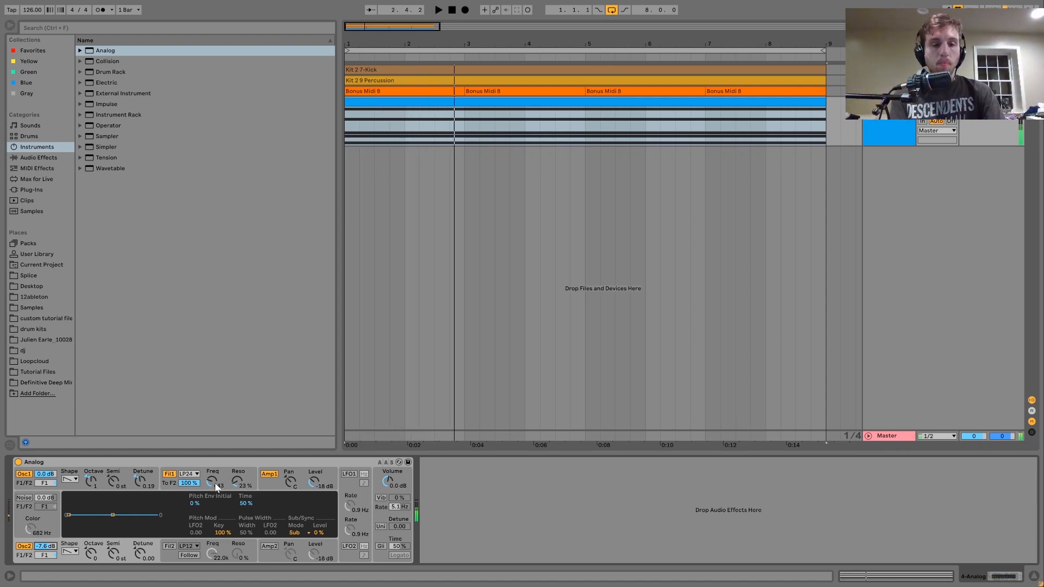
- Try the BP12 type on Filter 1 and audition it at frequencies of 171 Hz and 358 Hz
click(193, 480)
click(203, 414)
key(space)
drag(213, 483, 218, 499)
key(space)
key(space)
key(space)
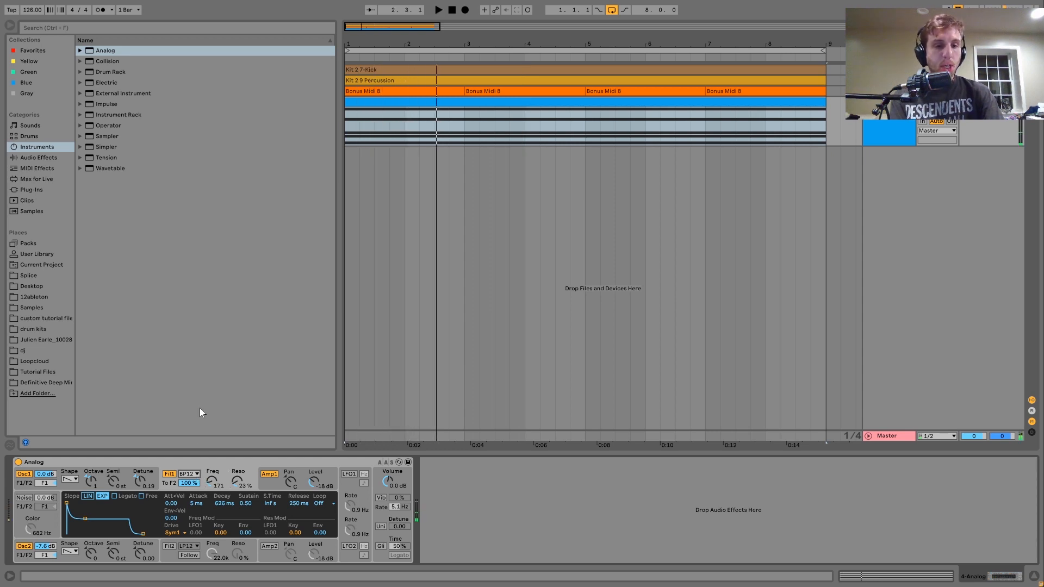
drag(213, 481, 213, 475)
key(space)
key(space)
- Set Filter 1's type to LP24 and its frequency to 420 Hz during playback
click(193, 475)
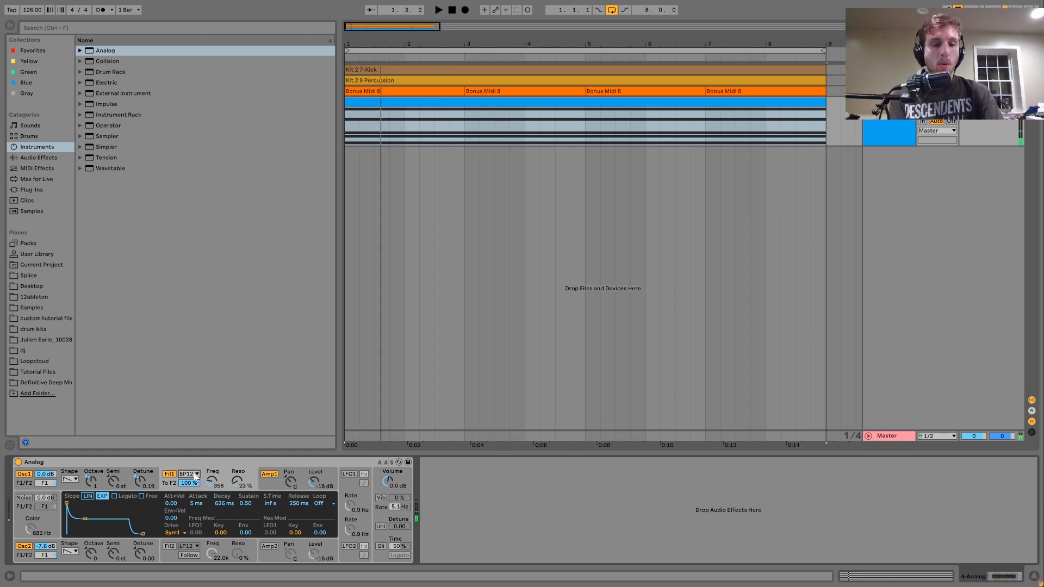
click(196, 396)
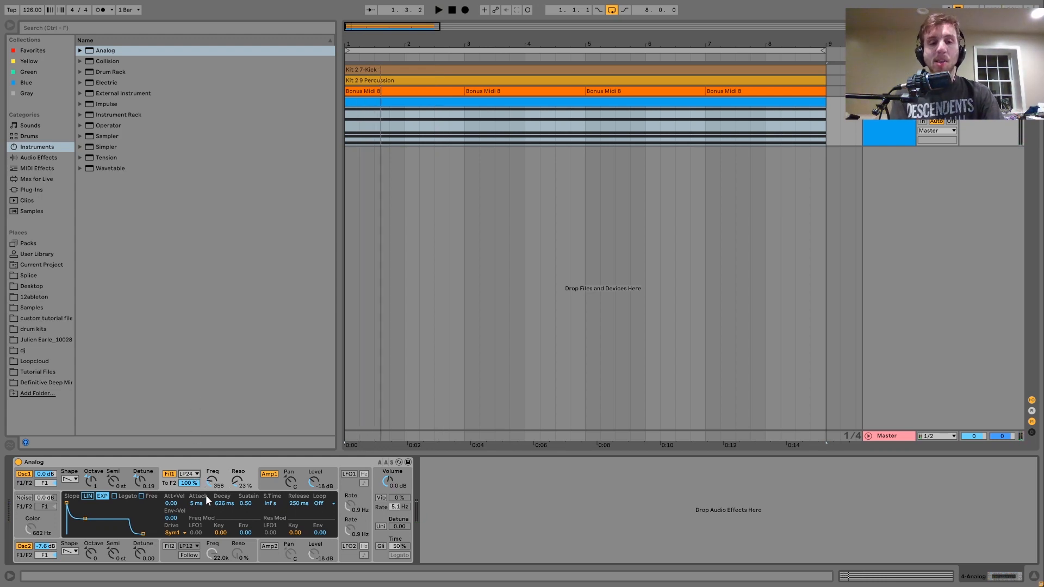
key(space)
drag(211, 483, 211, 482)
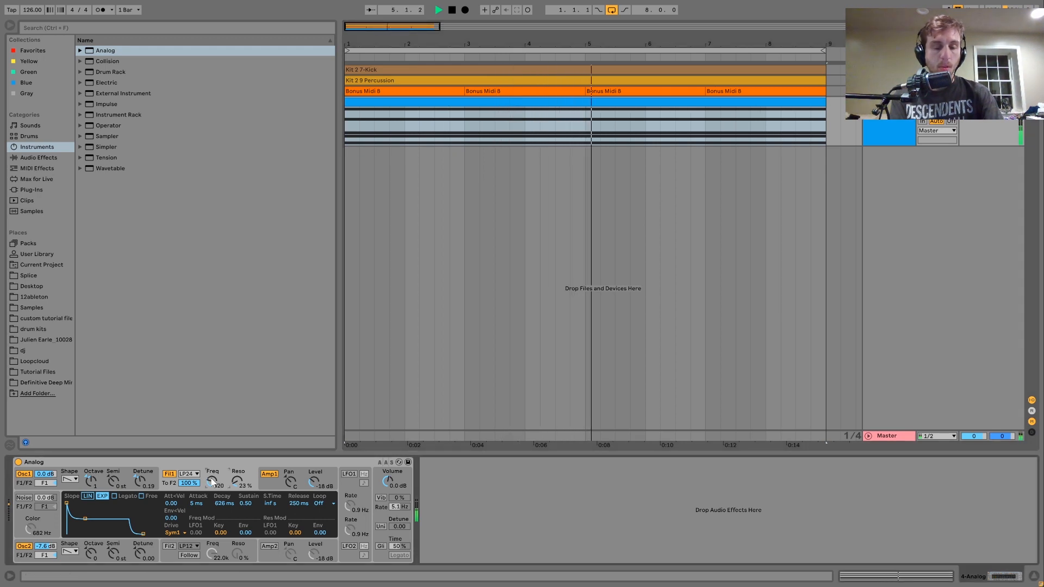
- Enable LFO 1 at a rate of 0.8 Hz and set its modulation of Filter 1's frequency to 0.10
click(345, 475)
drag(349, 504, 348, 506)
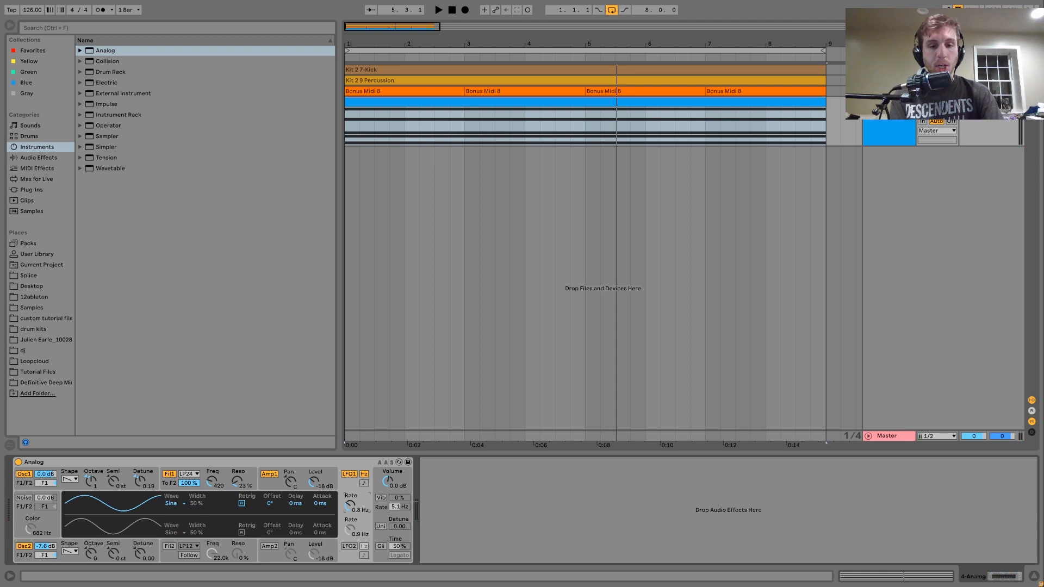
click(227, 472)
click(201, 533)
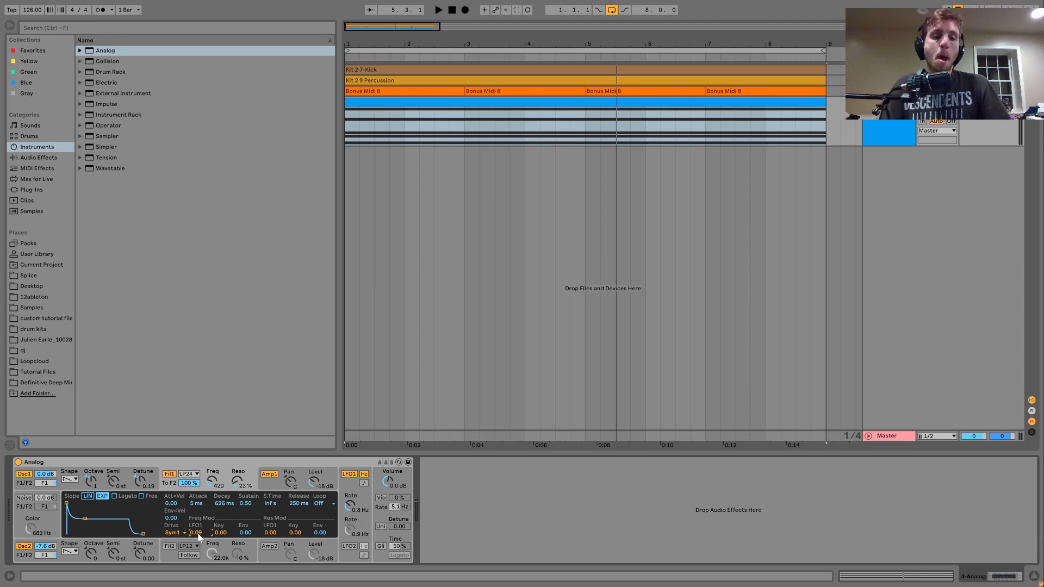
drag(198, 533, 198, 527)
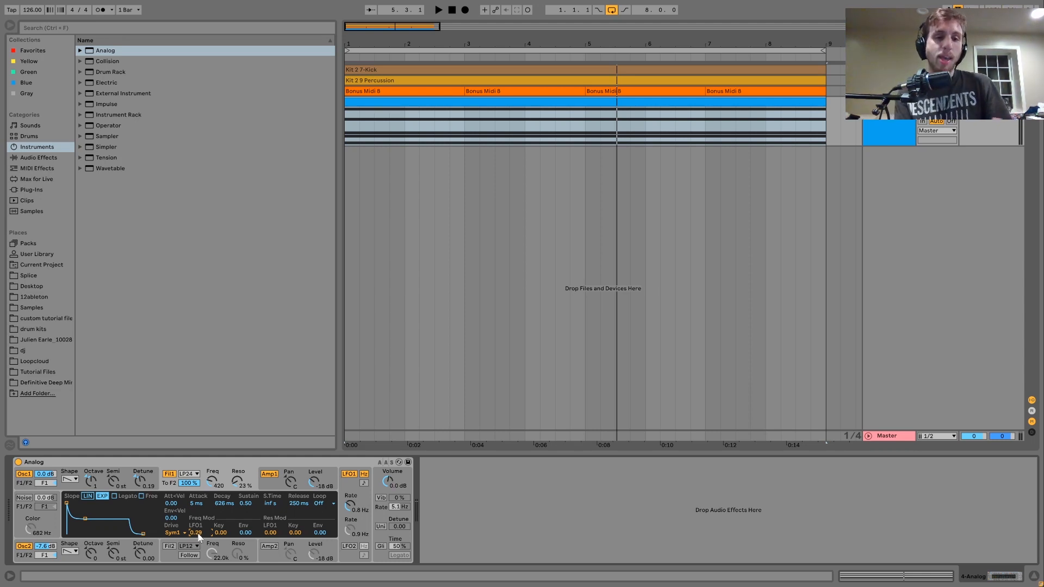
key(space)
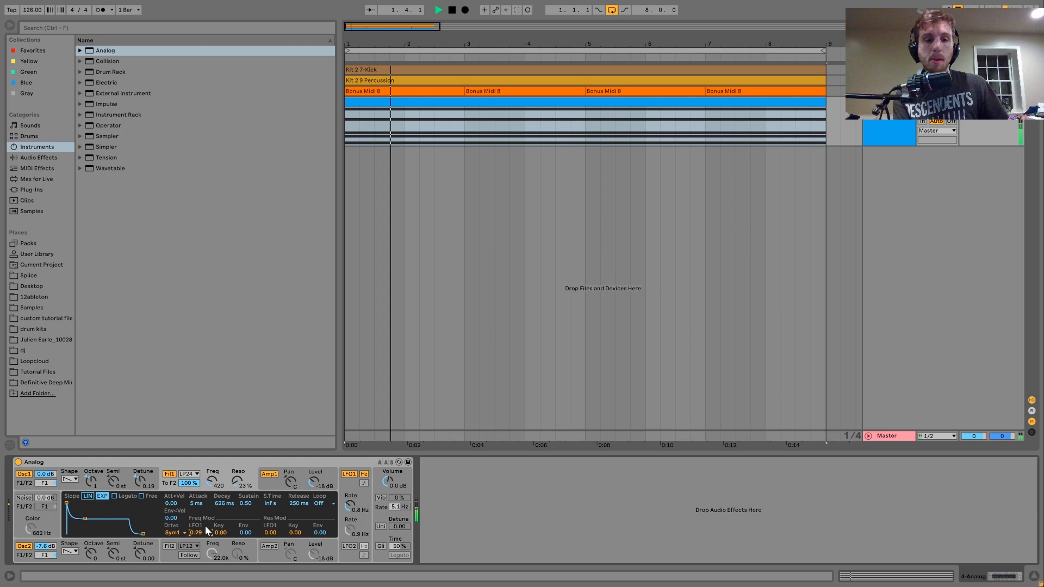
drag(198, 533, 198, 543)
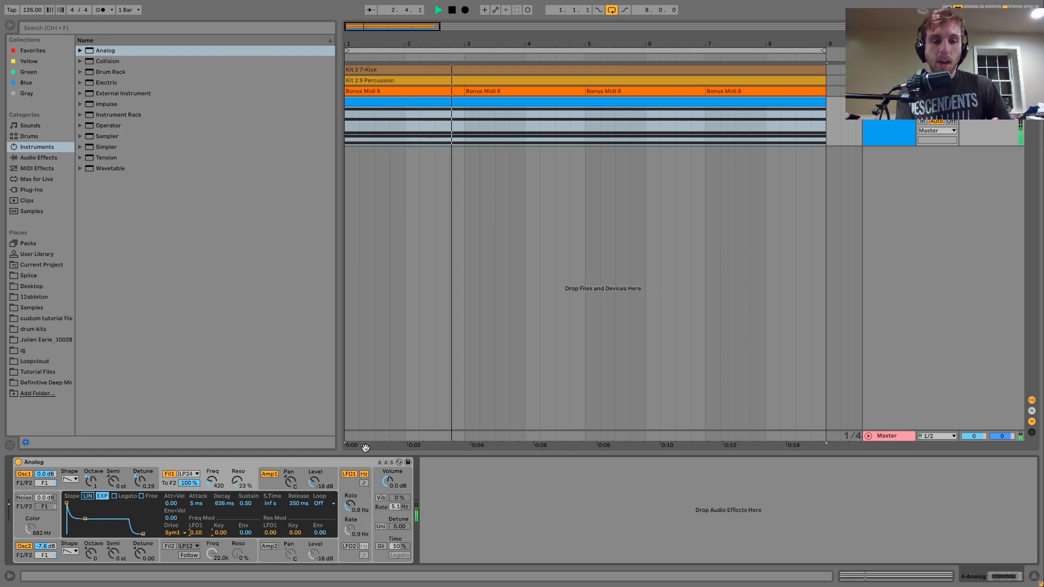
- Set LFO 1's rate to 1.0 Hz and enable vibrato with an amount of 66 %
drag(349, 506, 397, 514)
click(384, 498)
key(space)
key(space)
- Enable unison with a detune of 17.97 and set the instrument's voices to 32
click(384, 526)
key(space)
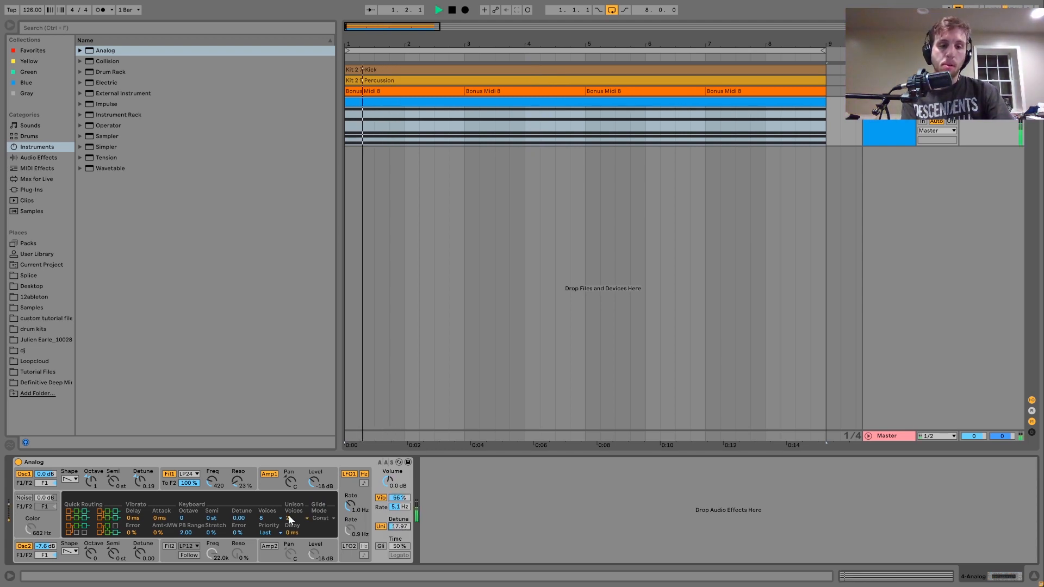
key(space)
drag(269, 507, 269, 478)
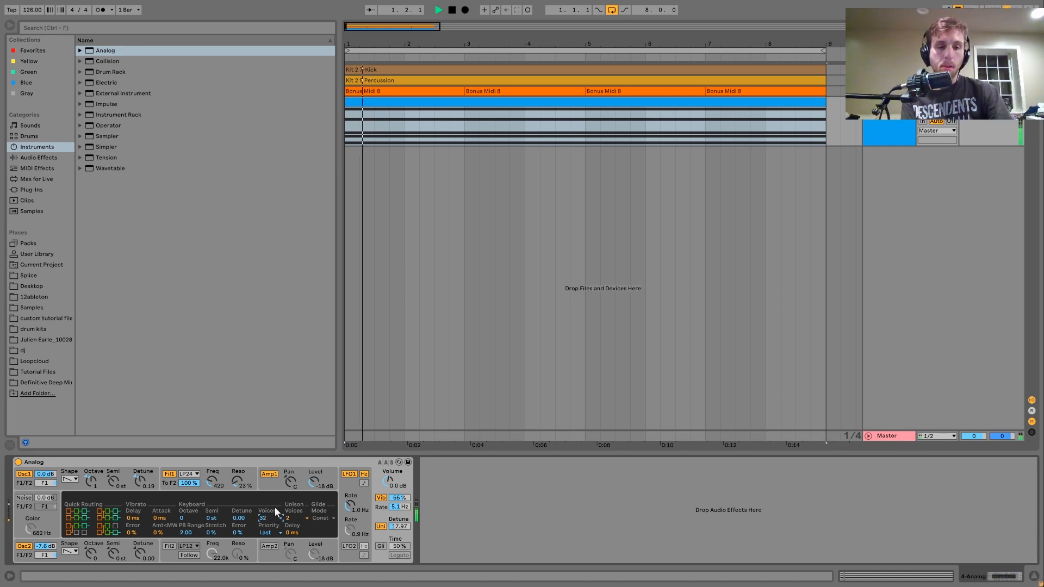
- Add a Chorus and then a Reverb audio effect after the Analog instrument
click(38, 157)
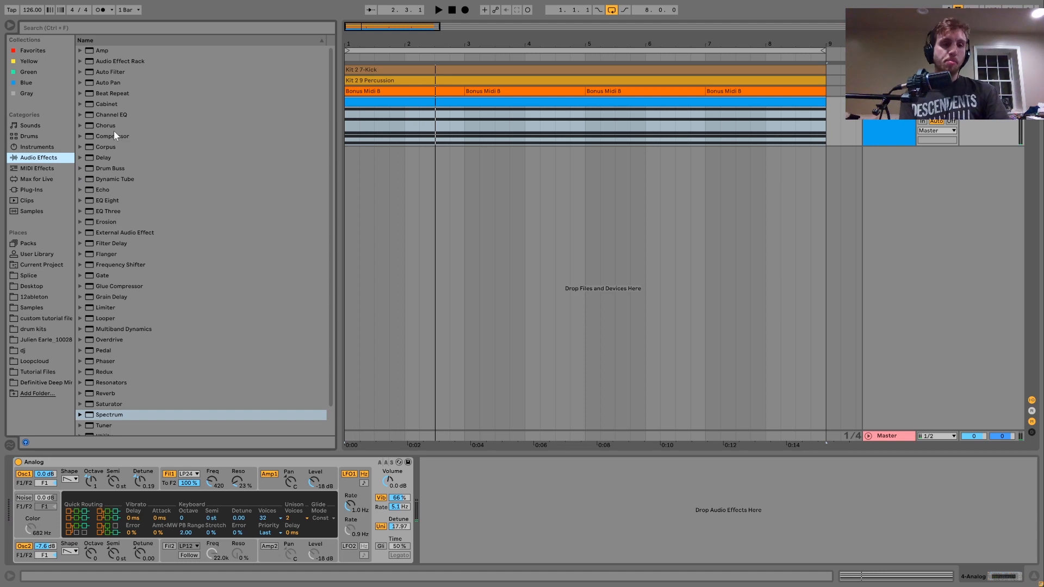
click(105, 125)
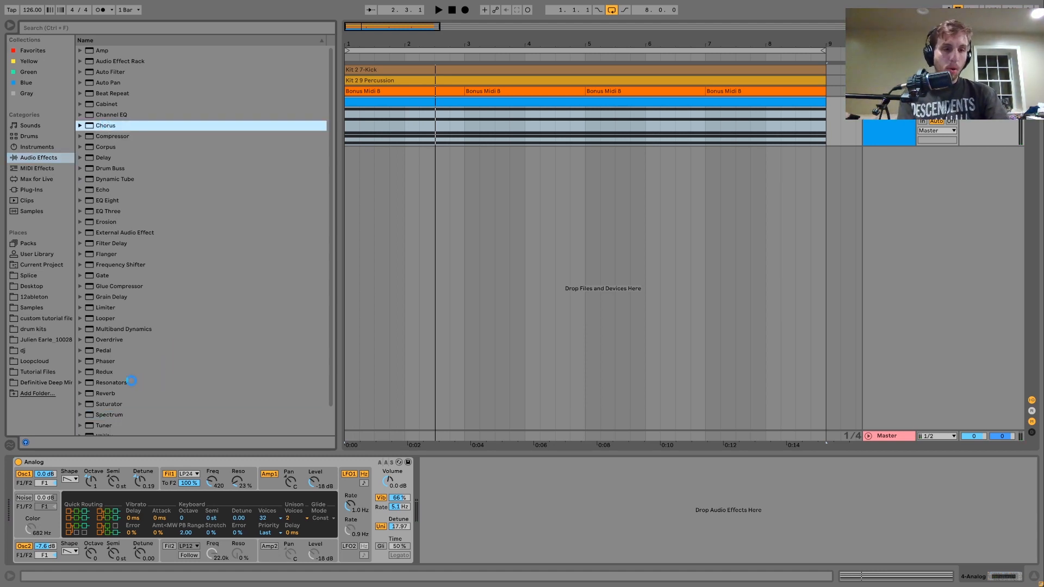
click(105, 396)
- Set the Chorus feedback to 68 % and its modulation to an amount of 3.00 ms at 0.67 Hz during playback
key(space)
drag(573, 515, 571, 542)
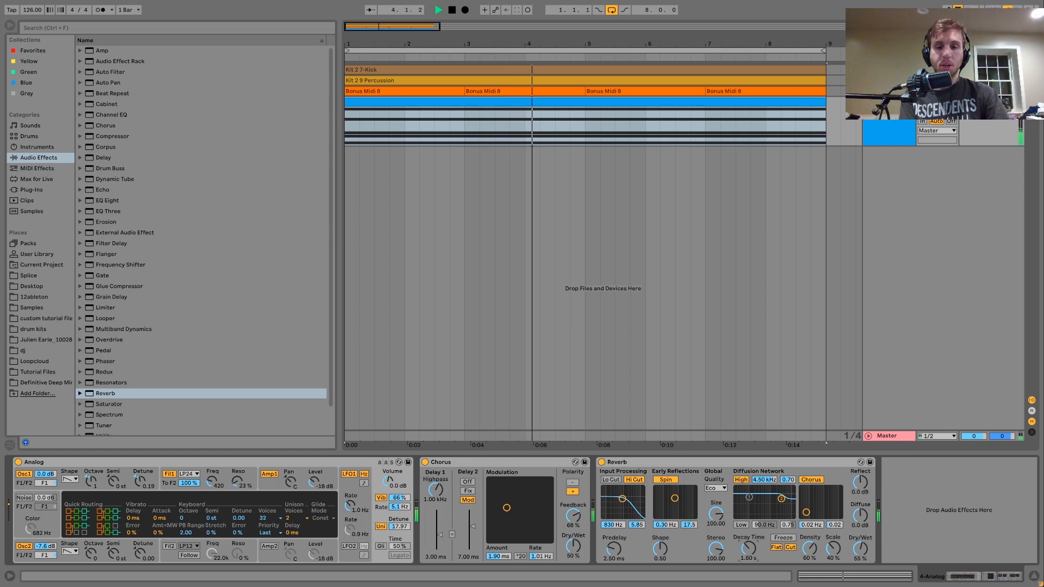
drag(506, 500, 503, 500)
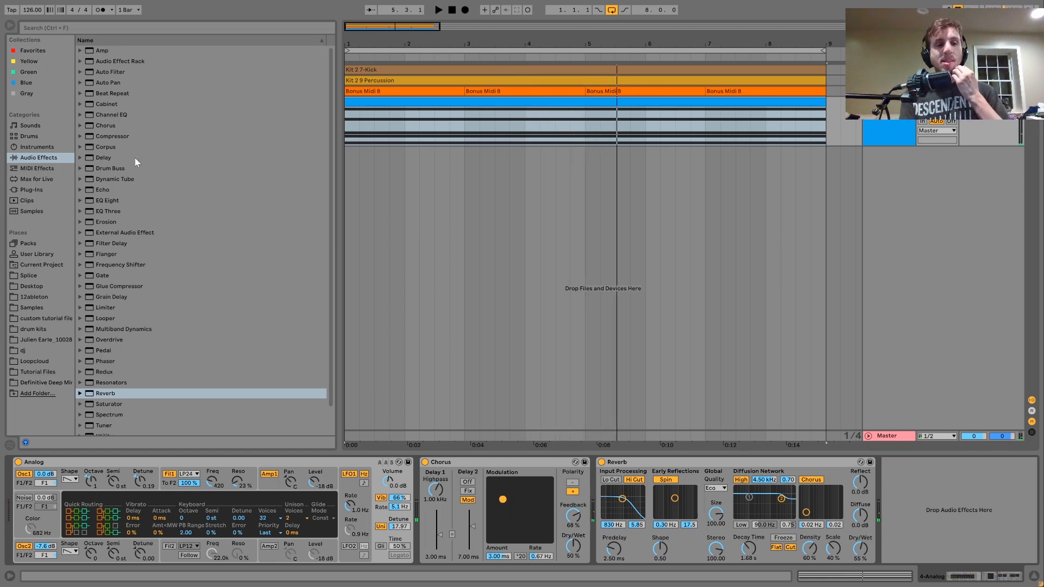
- Add a Drum Buss after the Reverb with Medium drive, 27 % crunch and damping at 20.0 kHz
double_click(111, 169)
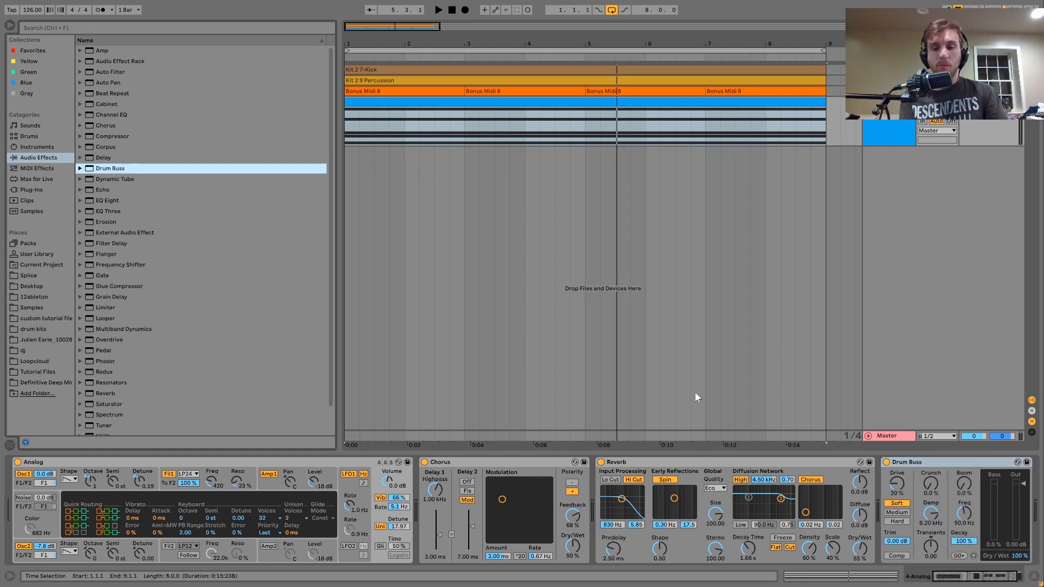
drag(928, 518, 931, 469)
key(space)
click(897, 513)
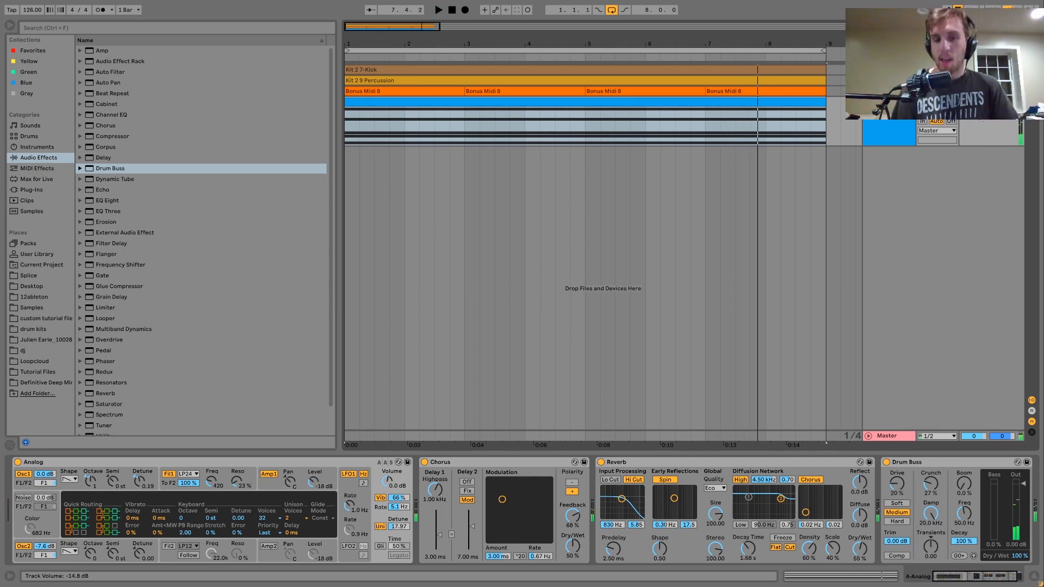
- Add an Auto Filter after the Drum Buss, set to high-pass at 86.9 Hz with 11 % resonance
double_click(107, 71)
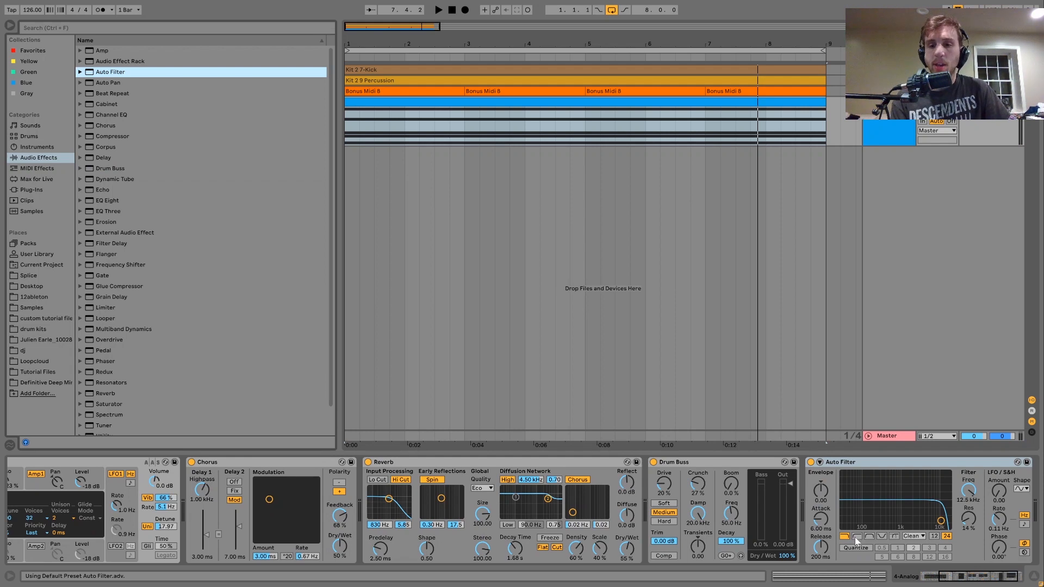
click(857, 536)
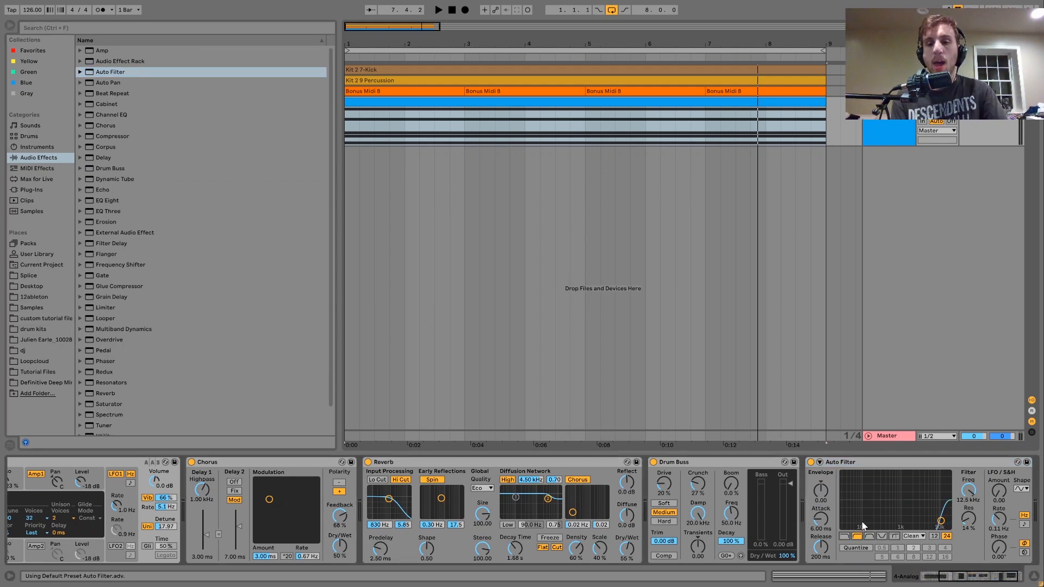
- Add a Compressor at the end of the chain and enable its sidechain with the Kick track as input
double_click(116, 137)
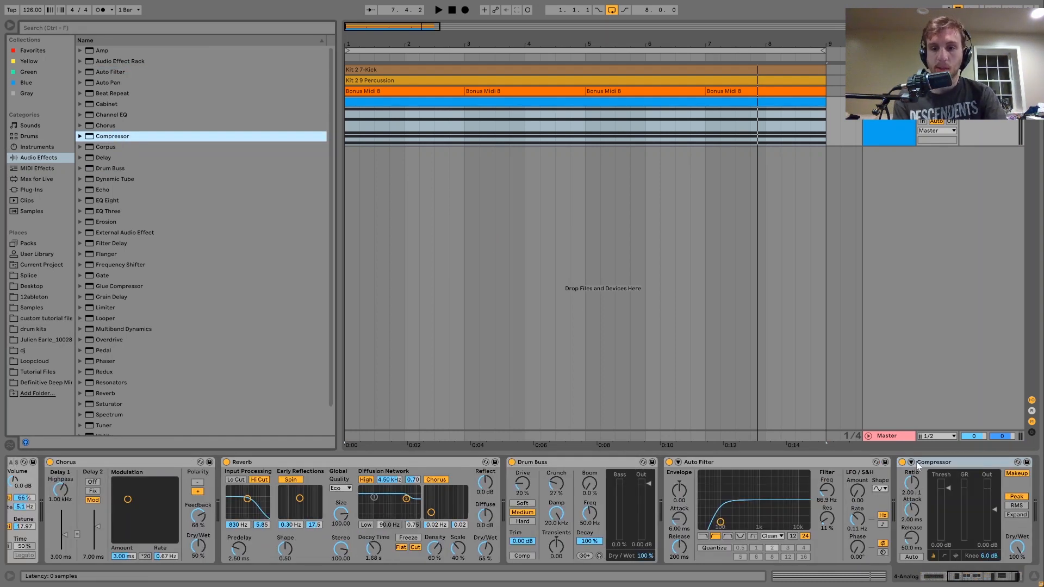
click(915, 464)
click(915, 472)
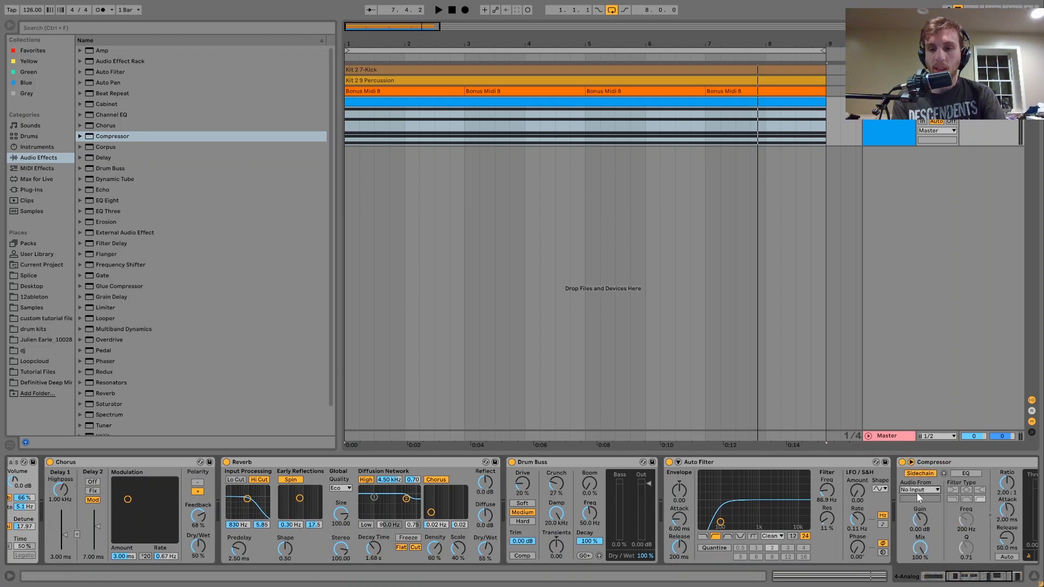
click(918, 498)
scroll(918, 498, down, 3)
- Lower the Compressor's threshold to -17.9 dB while playing the loop
key(space)
drag(890, 490, 889, 516)
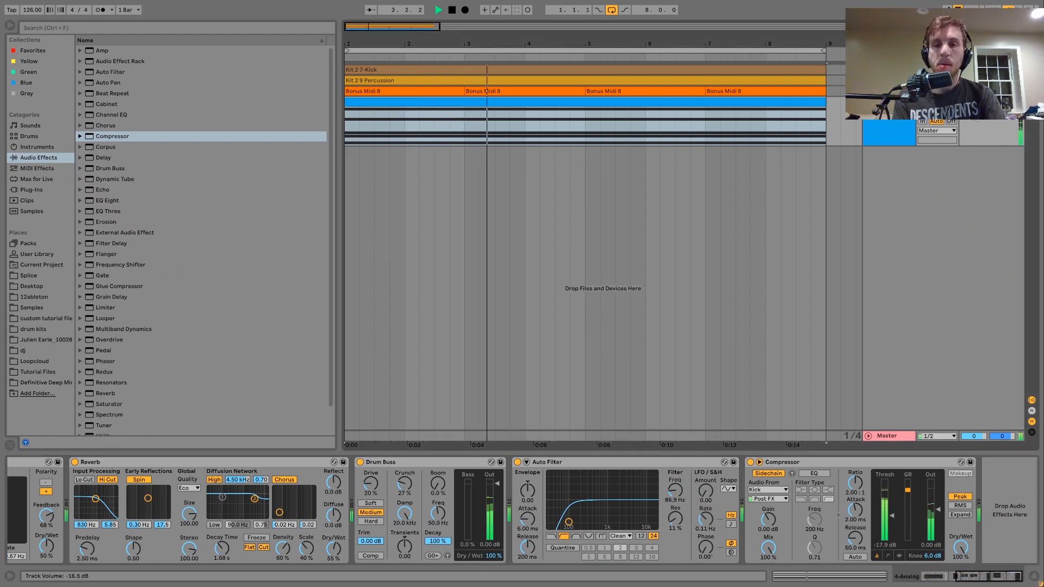
key(space)
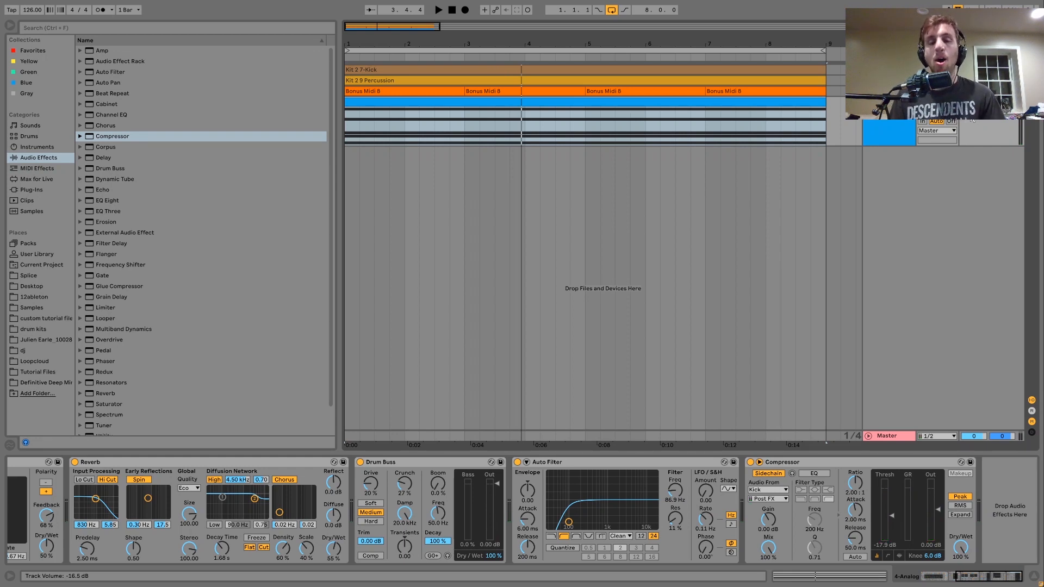
- Insert a new MIDI track and load the Operator instrument on it
key(ctrl+shift+t)
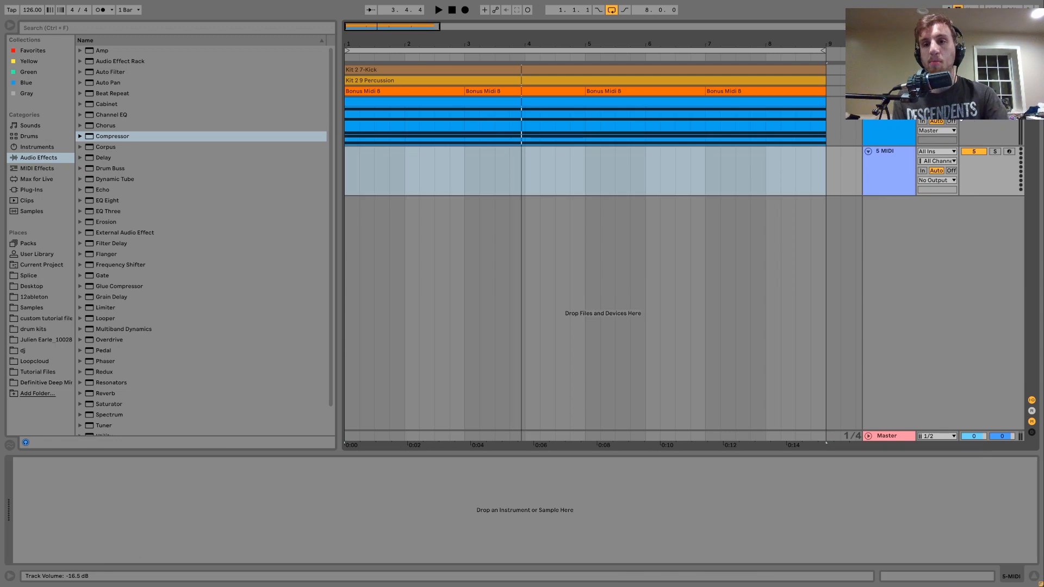
click(35, 148)
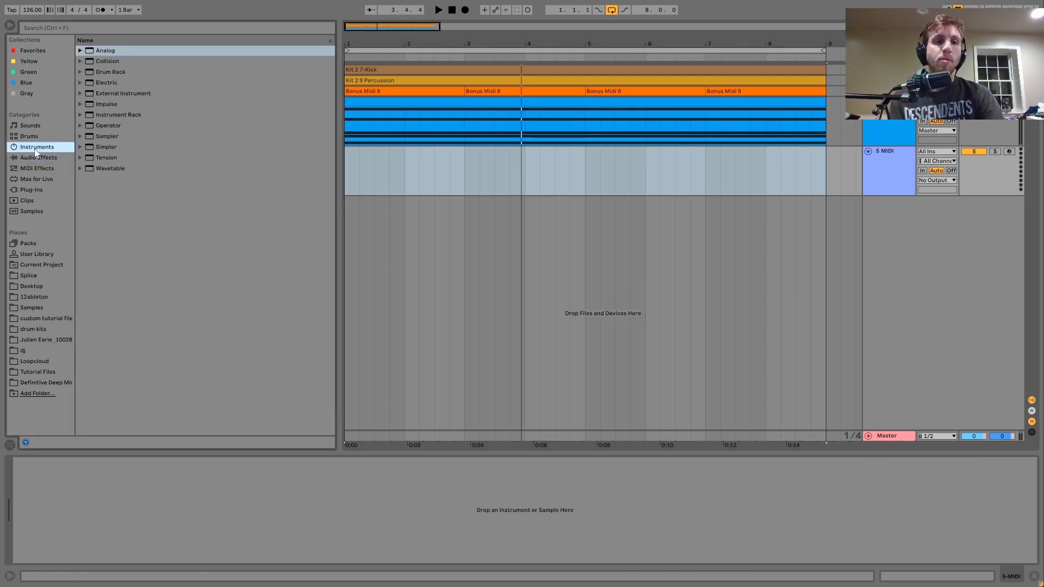
click(108, 125)
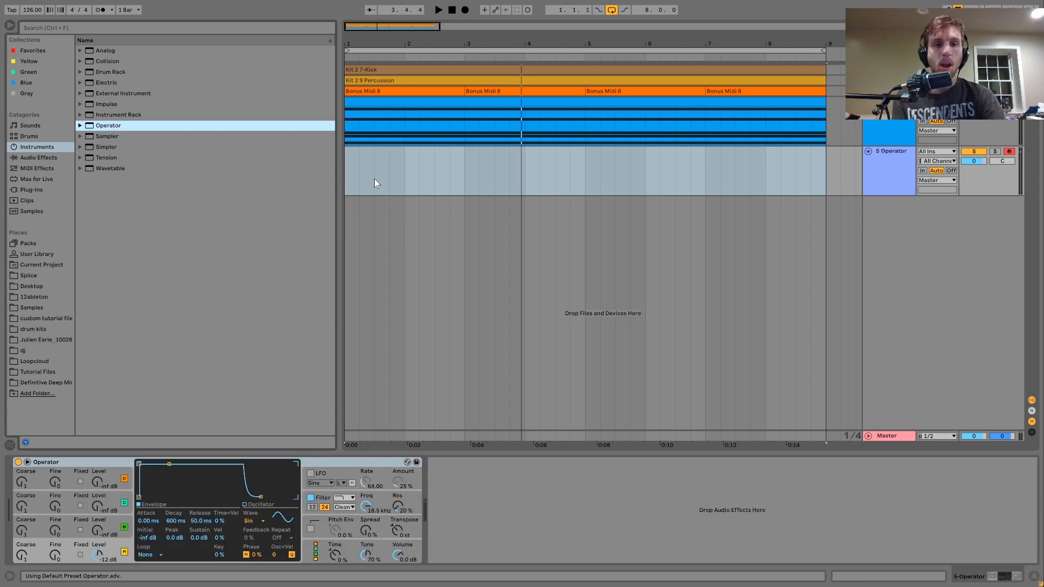
- Create an empty four-bar MIDI clip from bar 1 to bar 5 on the Operator track
click(346, 182)
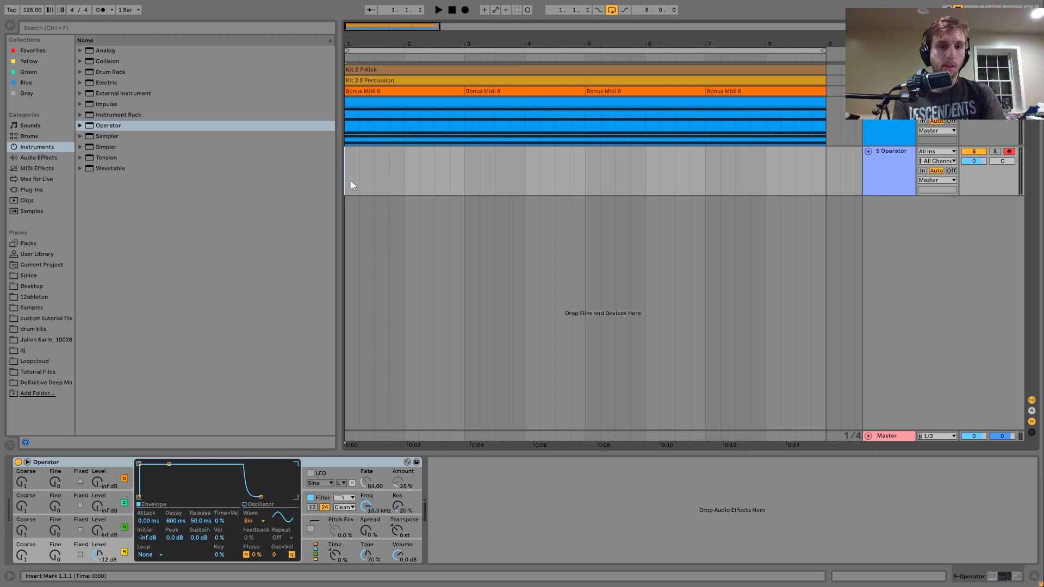
drag(347, 185, 571, 182)
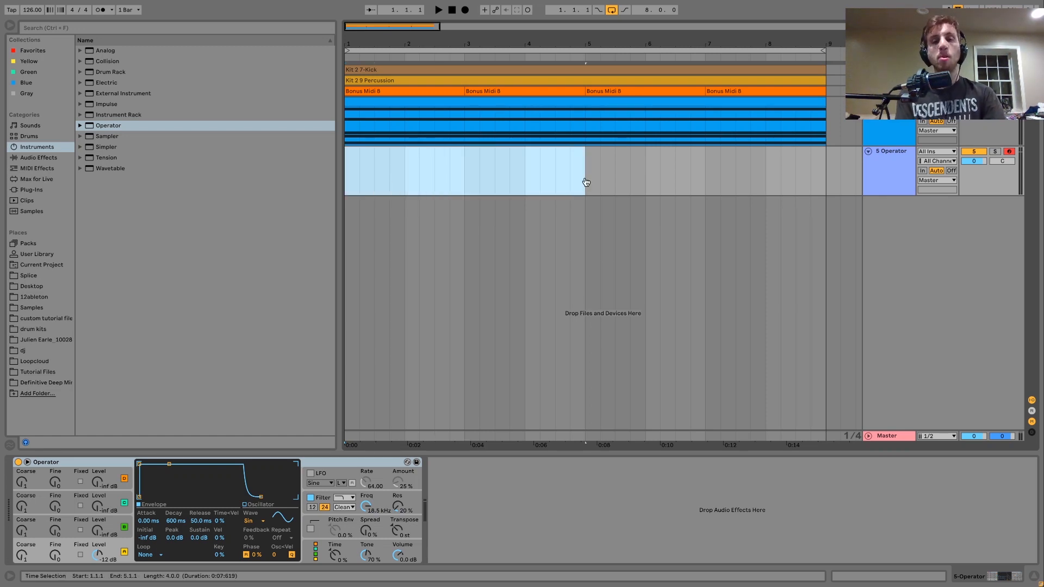
key(ctrl+shift+m)
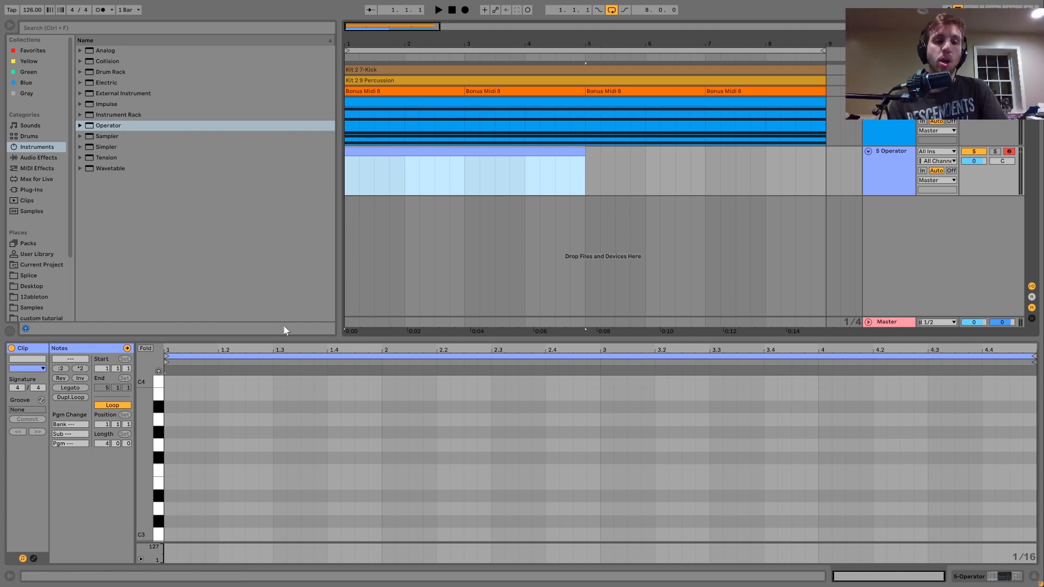
- Draw an A3 note one beat long at 1.4 in the clip and add a C4 note above it
click(340, 422)
double_click(339, 420)
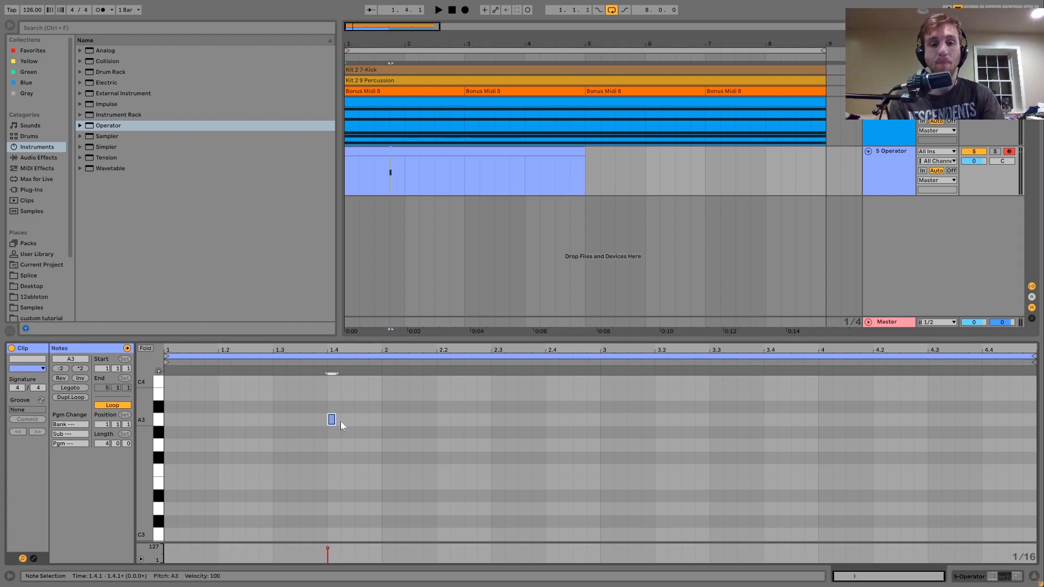
double_click(331, 419)
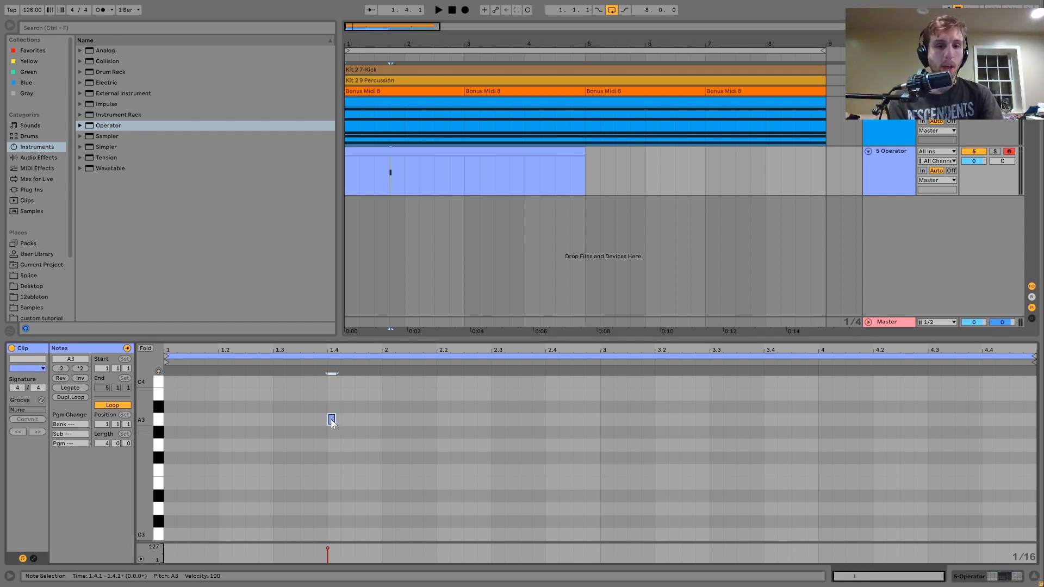
double_click(331, 419)
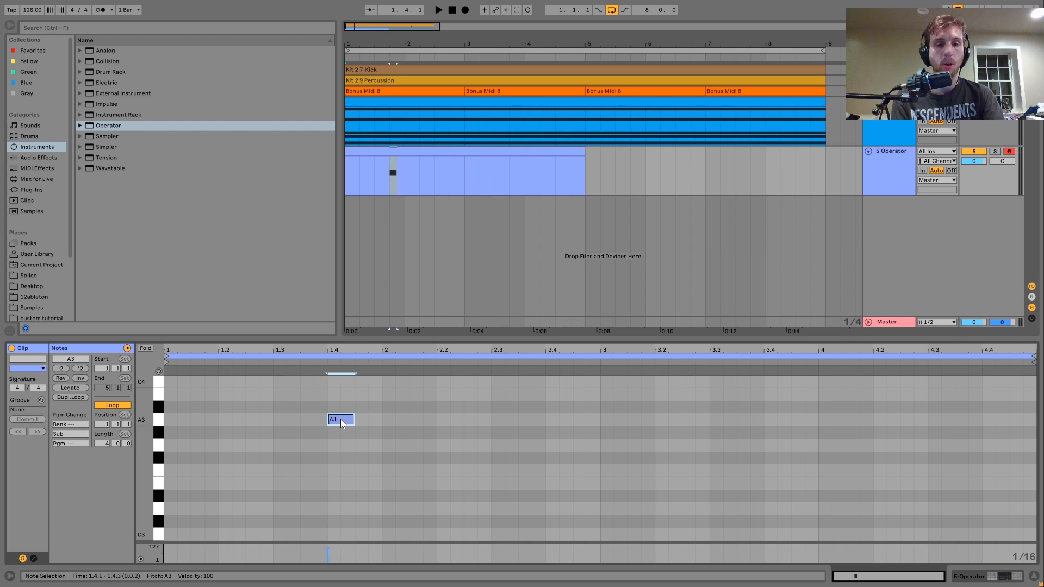
key(shift+Right)
scroll(340, 420, up, 3)
double_click(335, 422)
drag(339, 422, 342, 424)
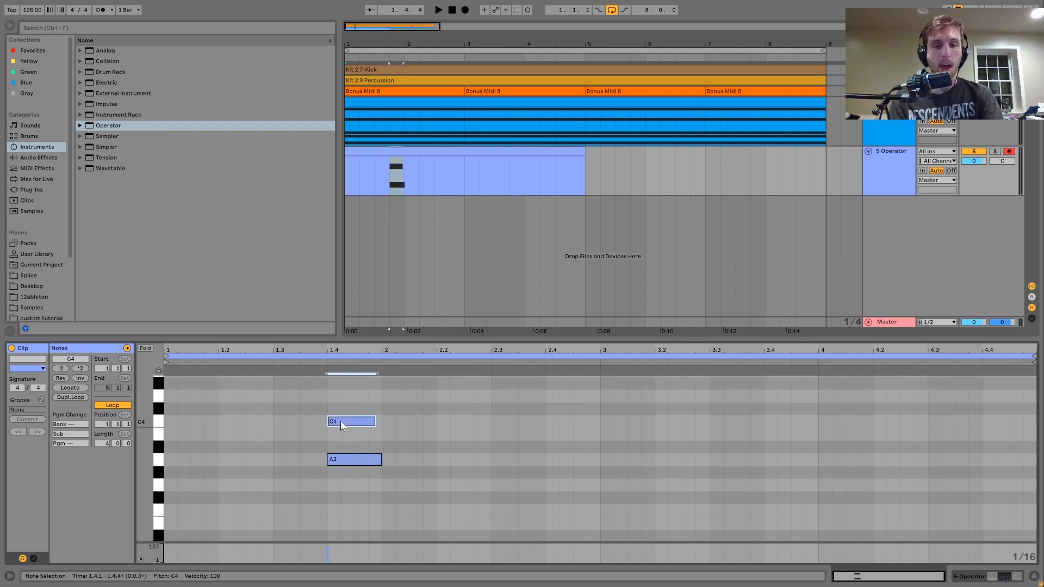
- Lengthen the C4 note to one beat and add an E4 note of the same length at 1.4
scroll(341, 422, up, 2)
double_click(332, 453)
double_click(333, 454)
key(shift+Right)
key(shift+Right)
key(shift+Right)
double_click(332, 406)
key(shift+Right)
key(shift+Right)
key(shift+Right)
scroll(340, 406, up, 3)
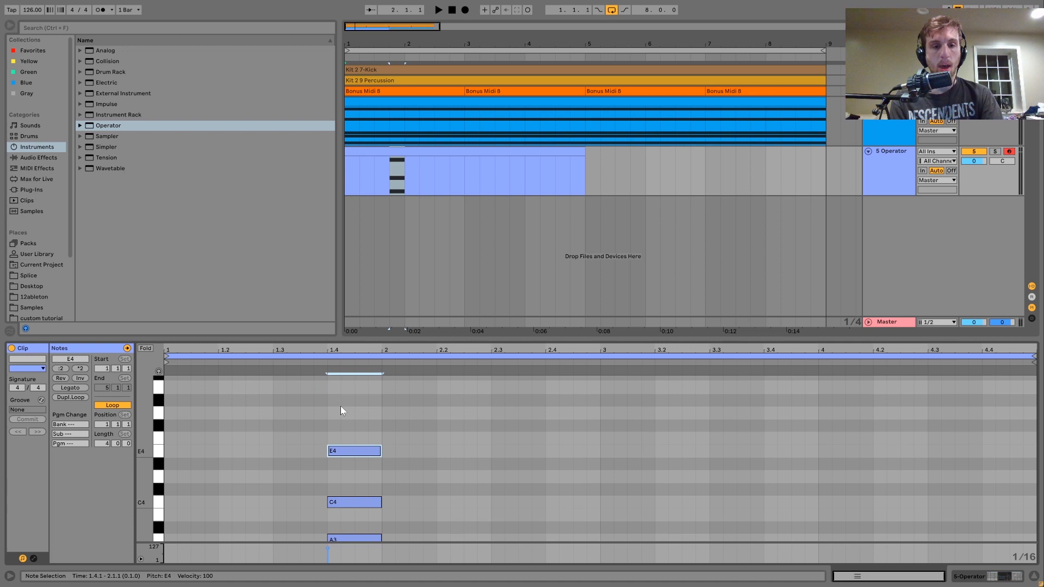
- Add a one-beat G4 note at 1.4 on top of the chord
double_click(333, 413)
key(shift+Right)
key(shift+Right)
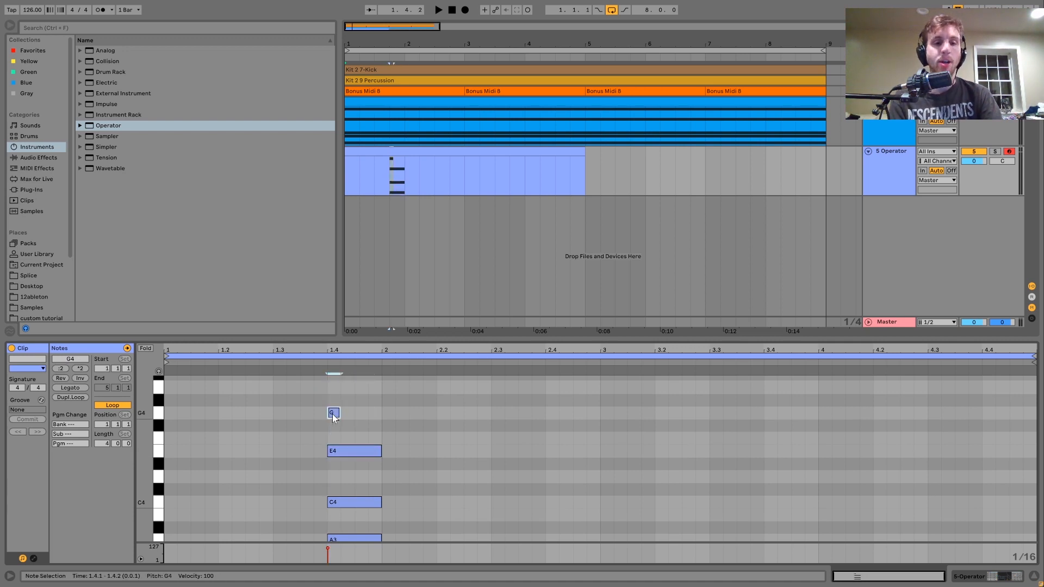
key(shift+Left)
key(shift+Right)
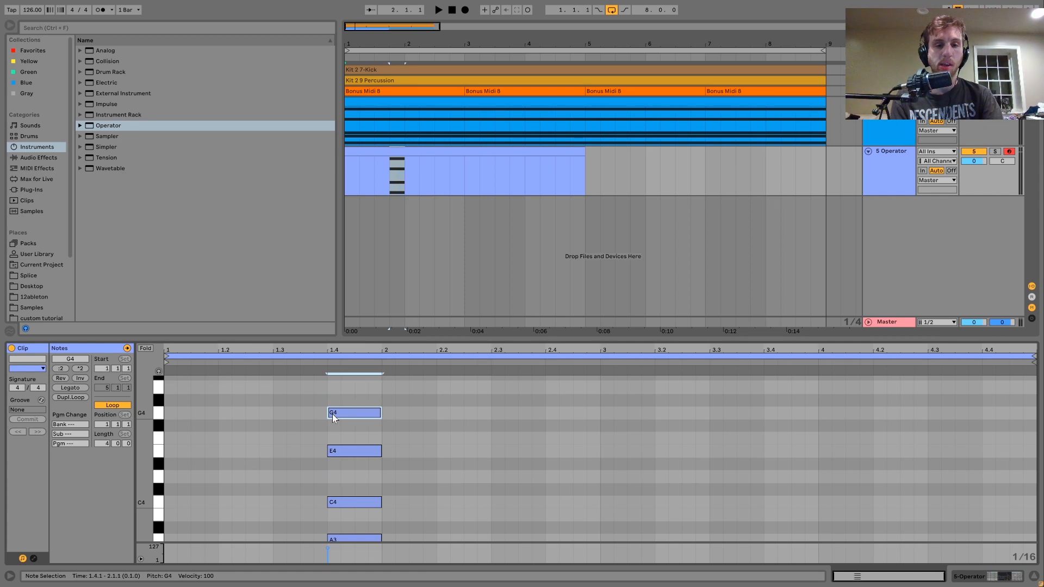
scroll(332, 413, down, 3)
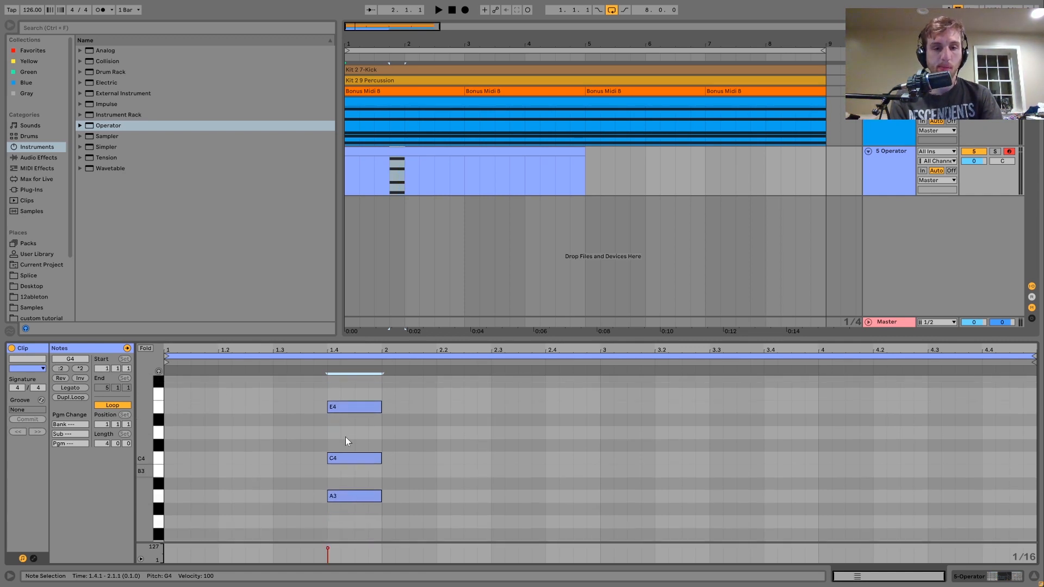
scroll(344, 436, up, 2)
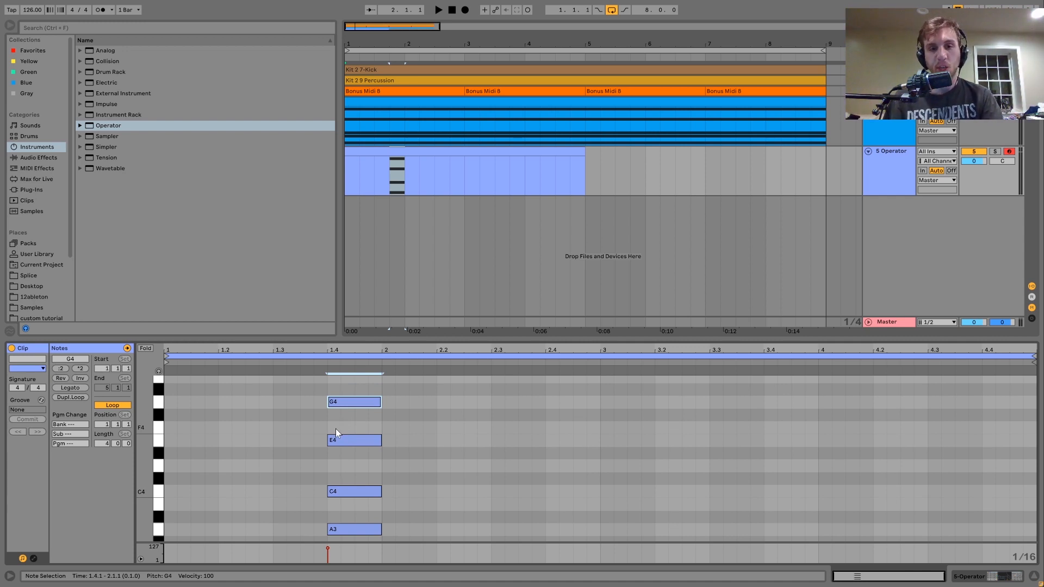
- Play the chord and lower the Operator track's volume to -11.0 dB
key(space)
click(889, 164)
drag(976, 161, 976, 169)
key(space)
- Set the attack of Operator's oscillator A to 485 ms and audition the clip from just before the chord
drag(148, 521, 147, 498)
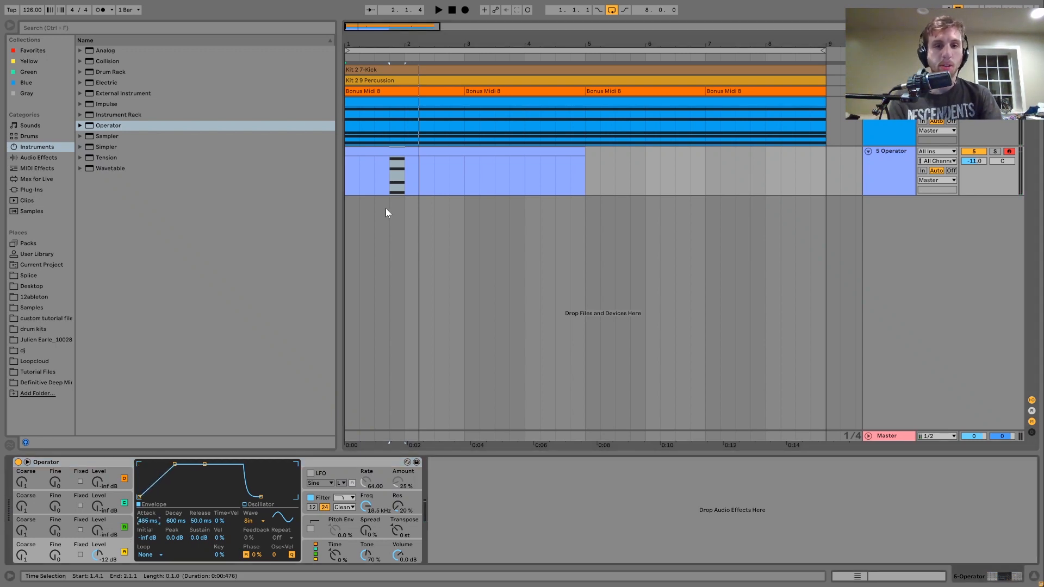
click(374, 185)
key(space)
key(space)
key(space)
key(space)
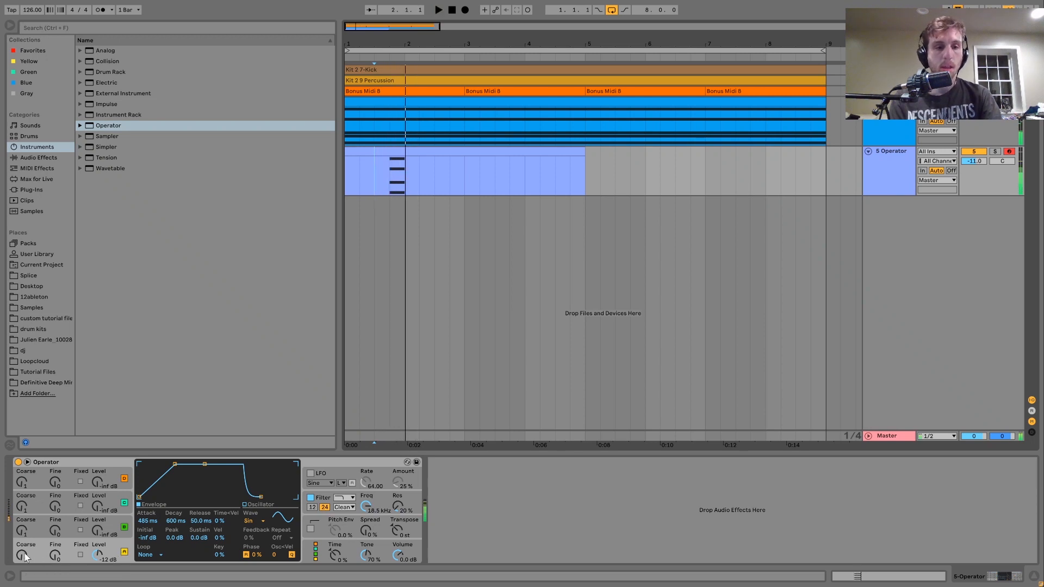
- Set oscillator A's coarse tuning to 0.5 and replay the chord
drag(25, 555, 24, 561)
key(space)
key(space)
key(space)
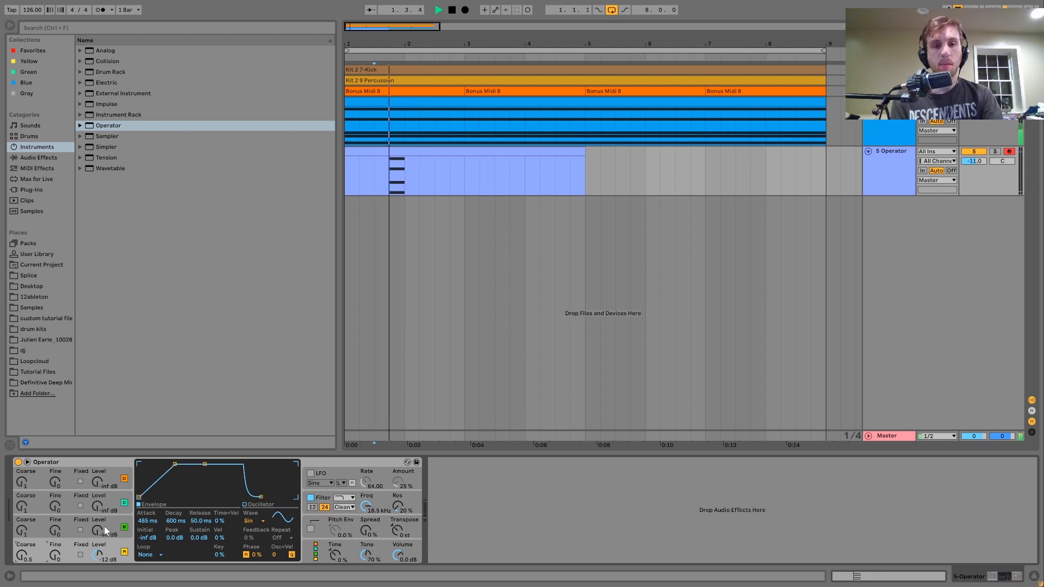
key(space)
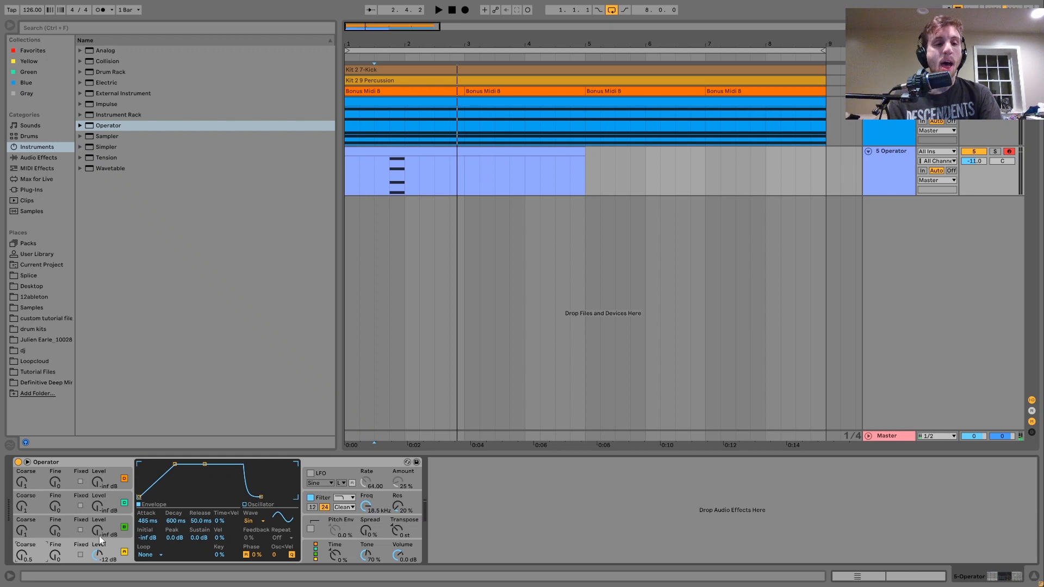
- Raise oscillator B's level to -24 dB and oscillator C's level to -29 dB while auditioning the chord
click(25, 531)
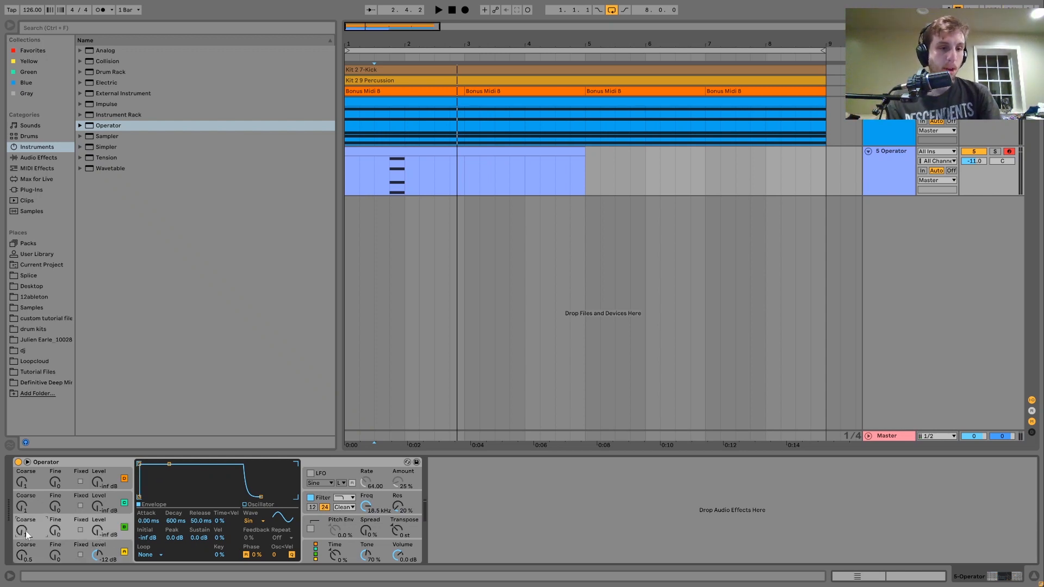
click(103, 532)
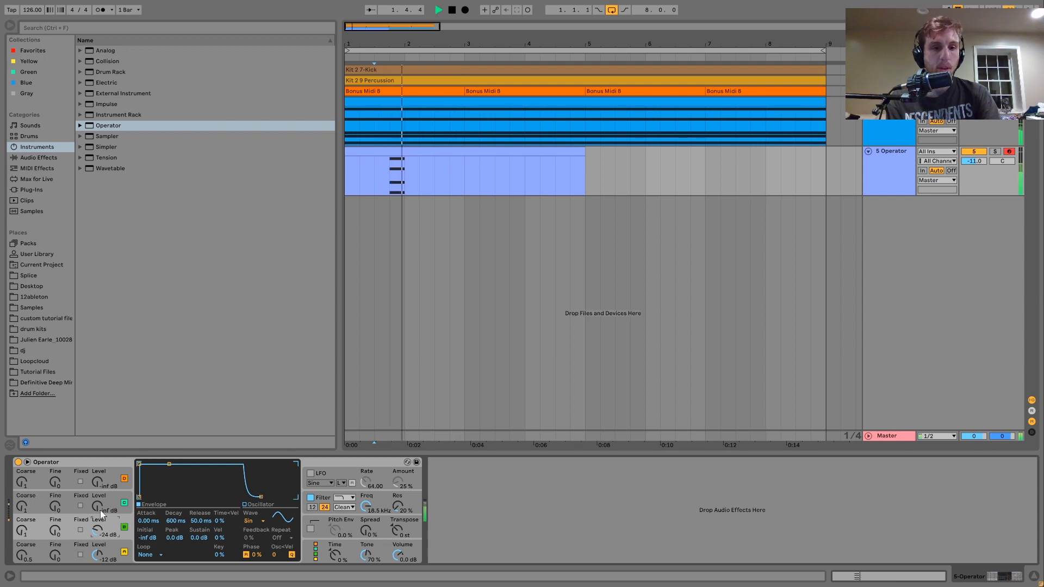
drag(99, 510, 100, 504)
key(space)
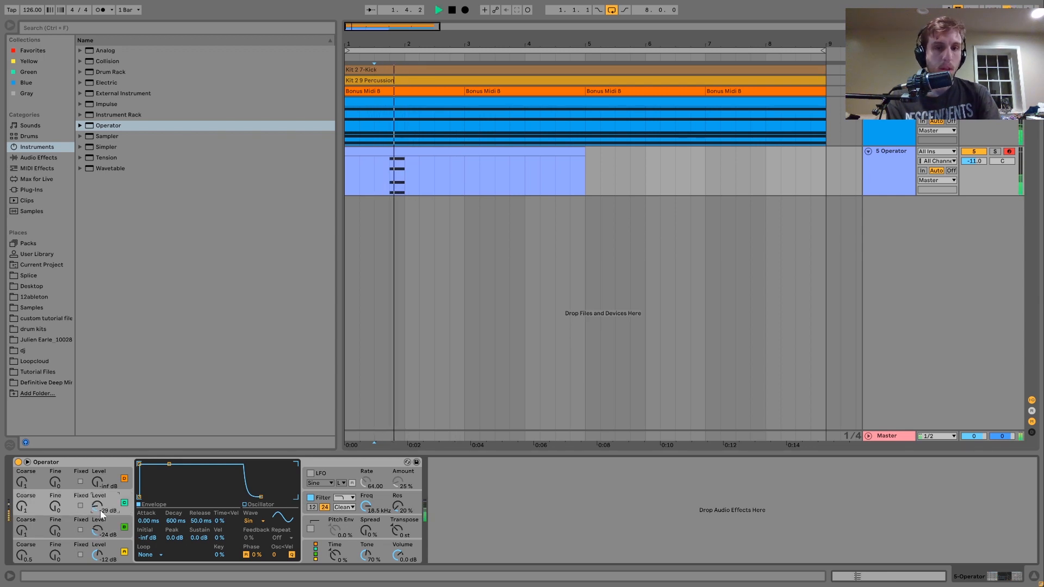
key(space)
click(62, 531)
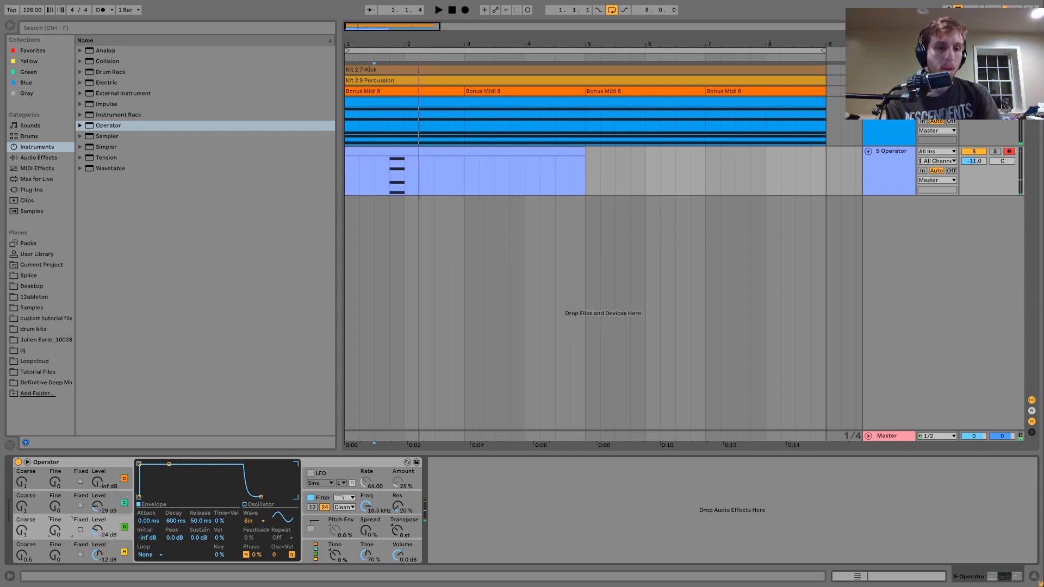
- Set oscillator B's fine tuning to 13 and raise oscillator C's level to -19 dB while auditioning the chord
key(space)
drag(57, 528, 96, 510)
key(space)
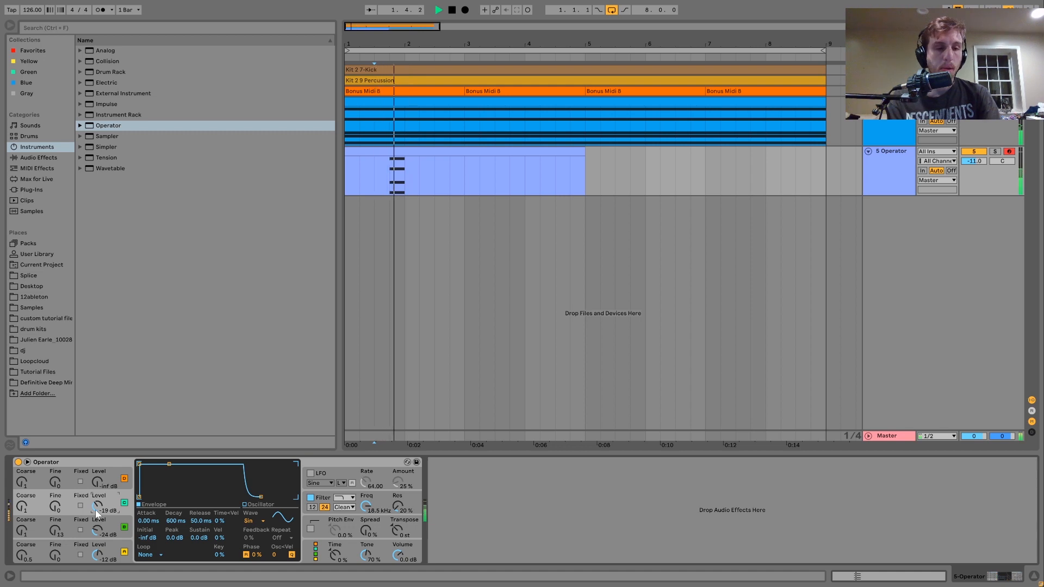
key(space)
key(space)
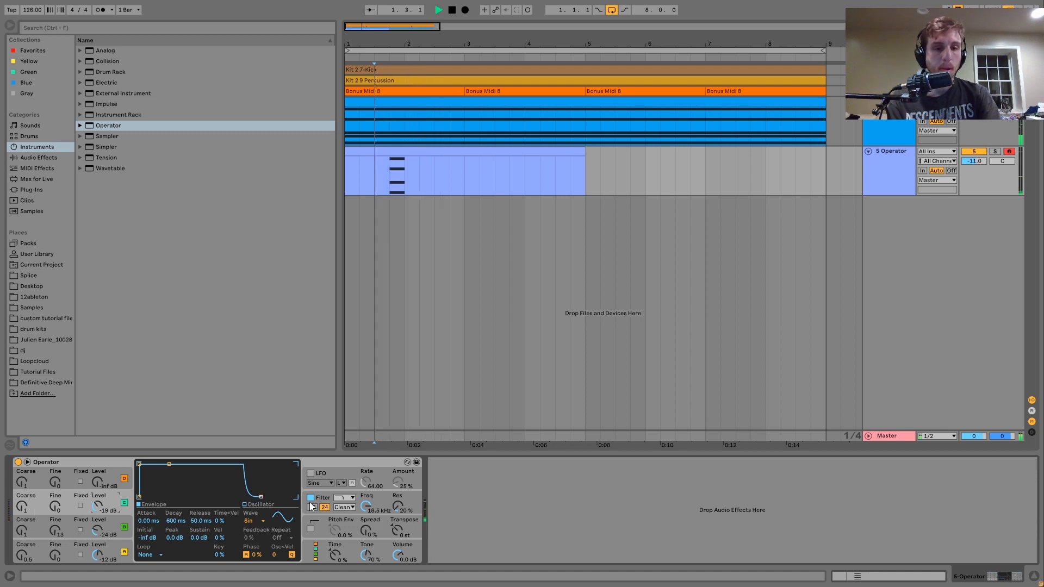
key(space)
- Set Operator's filter to the 12 dB slope with a 709 Hz frequency and 36% resonance, and audition the chord
click(346, 499)
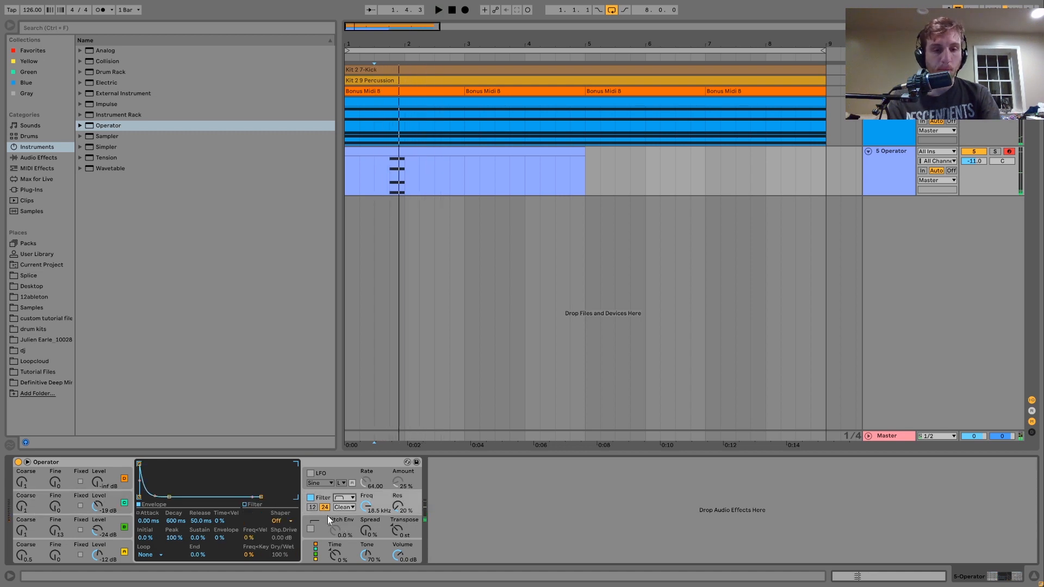
mouse_move(403, 508)
mouse_down()
mouse_move(366, 515)
mouse_move(366, 530)
mouse_up()
key(space)
key(space)
key(space)
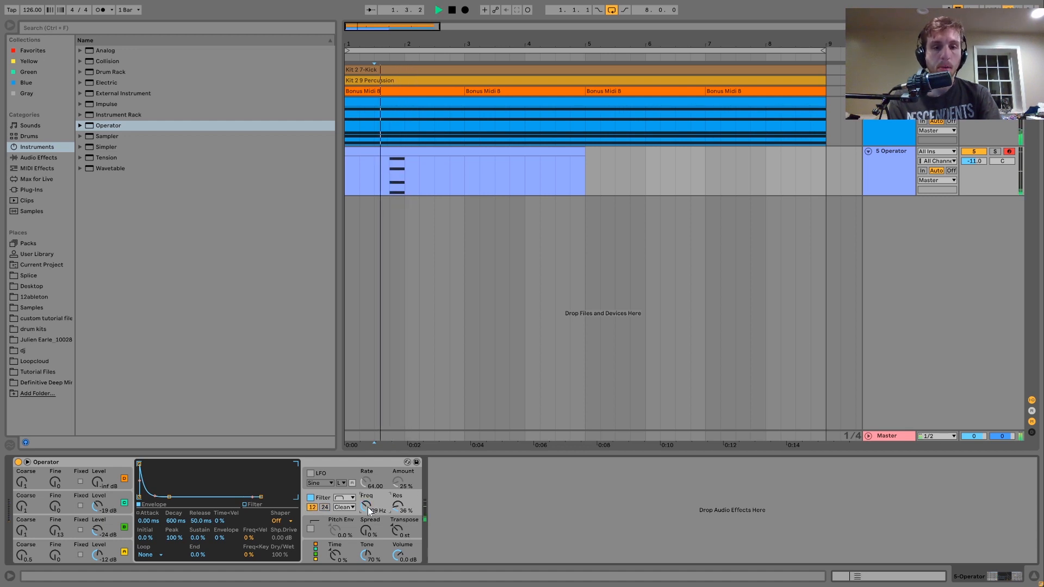
key(space)
- Add Chorus and Echo audio effects after Operator
click(46, 159)
double_click(105, 127)
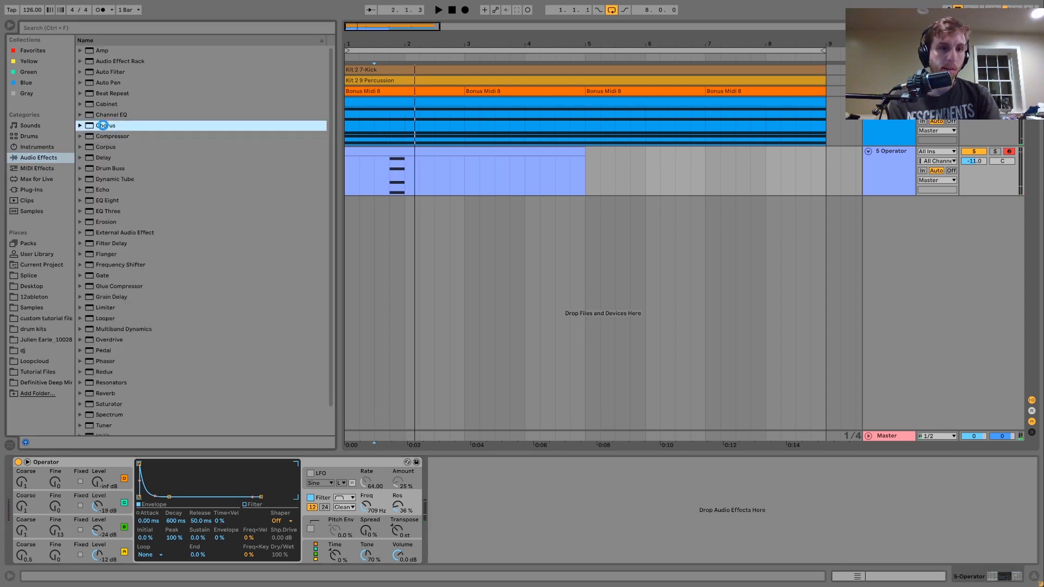
click(103, 190)
drag(656, 421, 760, 535)
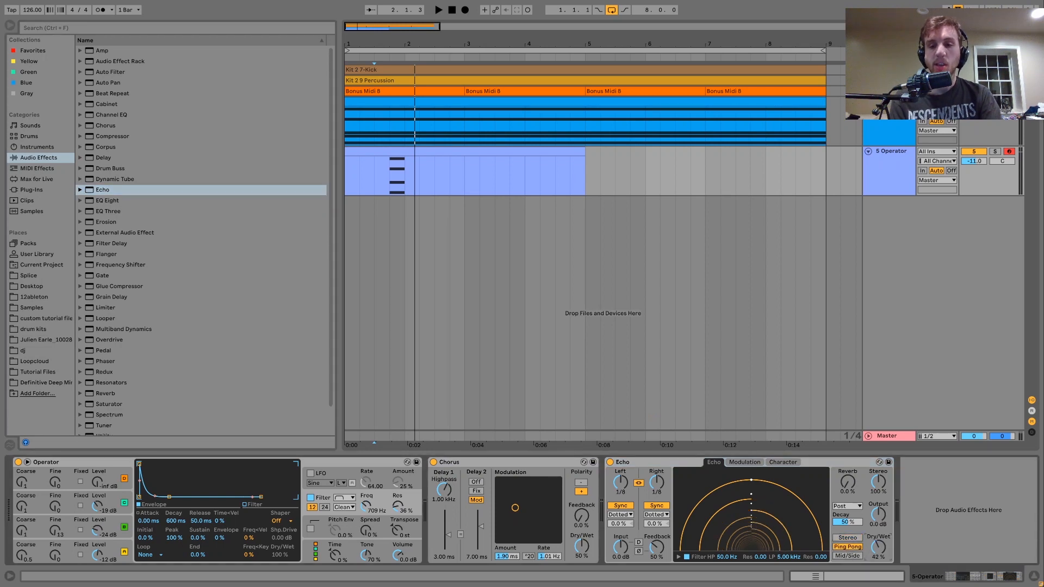
- Set Echo to unsynced 37.6 ms delays, a 20.0 kHz low-pass and 23% dry/wet, and set the Chorus feedback to 69%
click(650, 507)
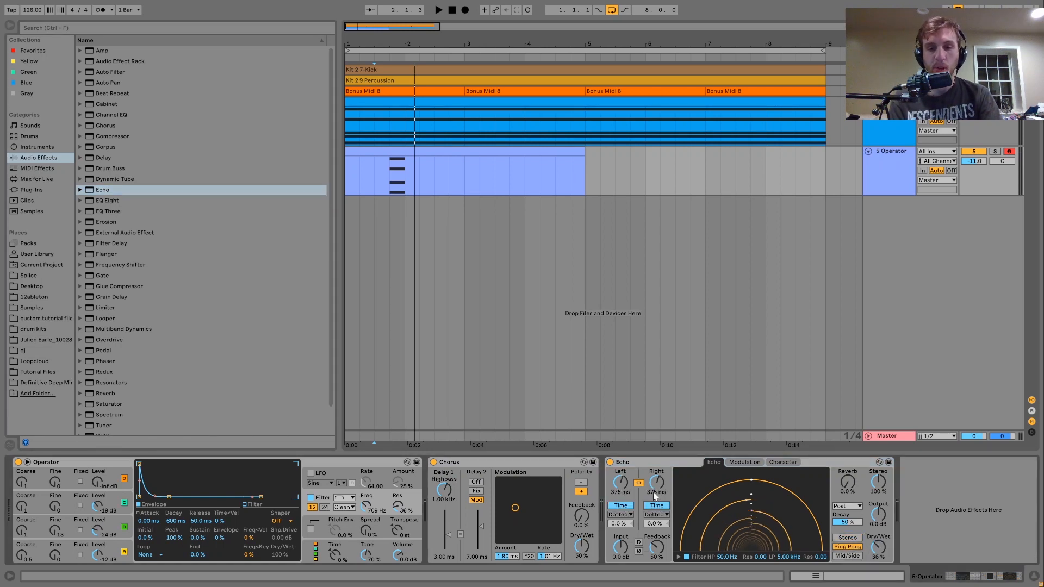
drag(786, 558, 785, 516)
key(space)
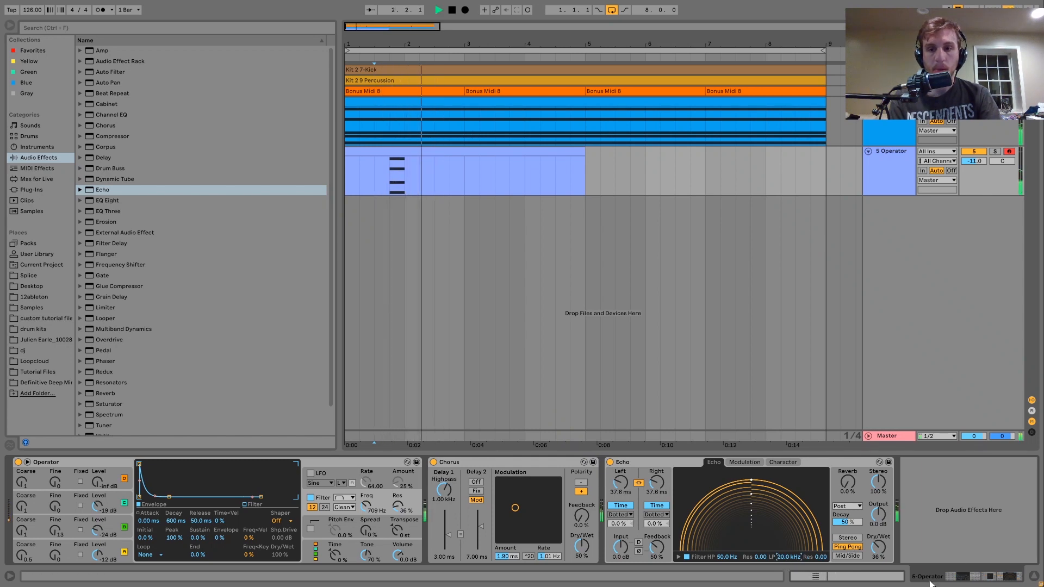
drag(877, 545, 877, 551)
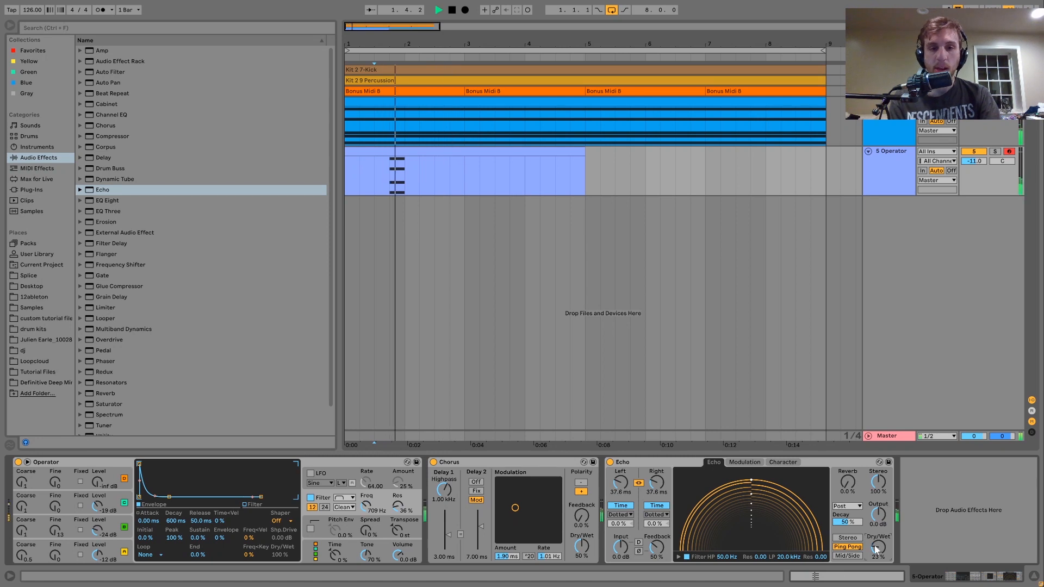
drag(581, 526, 582, 468)
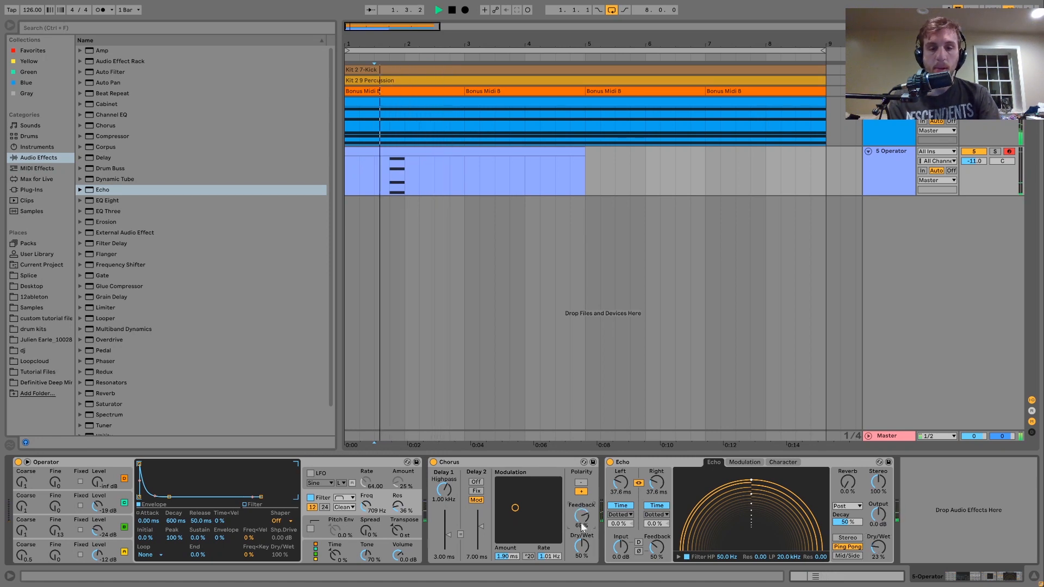
key(space)
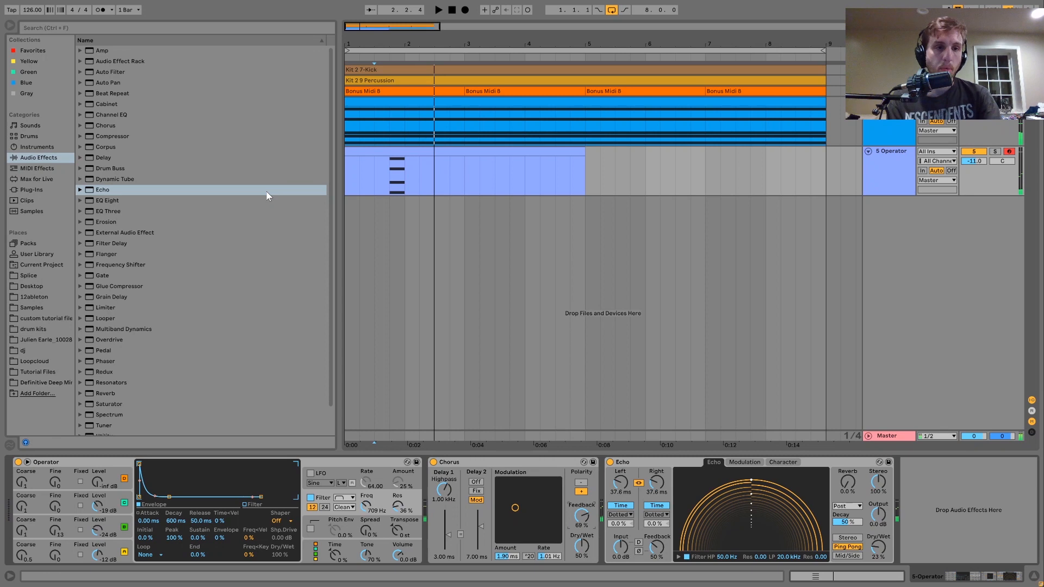
- Add Drum Buss after Echo, set its Crunch to 11% and play the chord
drag(131, 169, 785, 455)
drag(929, 514, 927, 473)
key(space)
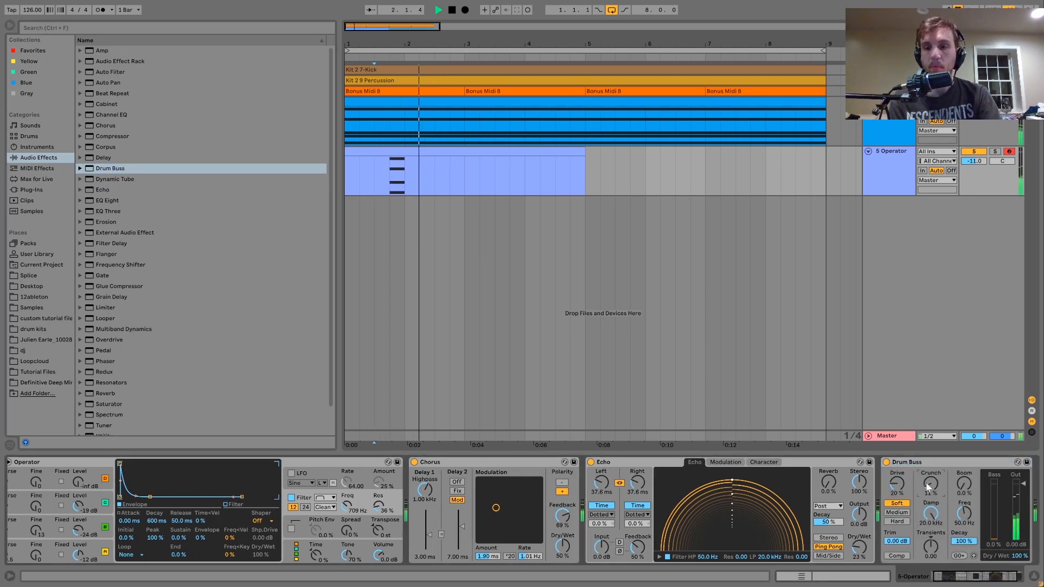
- Duplicate the first two bars of the Operator clip three times to fill eight bars, and lower the track volume to -13.6 dB
drag(462, 175, 334, 172)
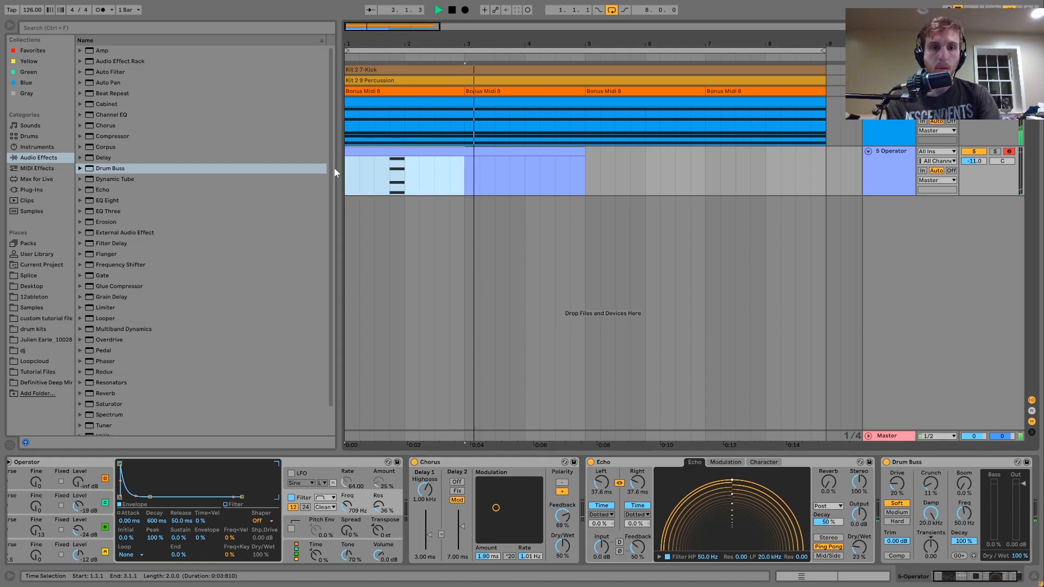
key(ctrl+d)
key(ctrl+d)
key(ctrl+d)
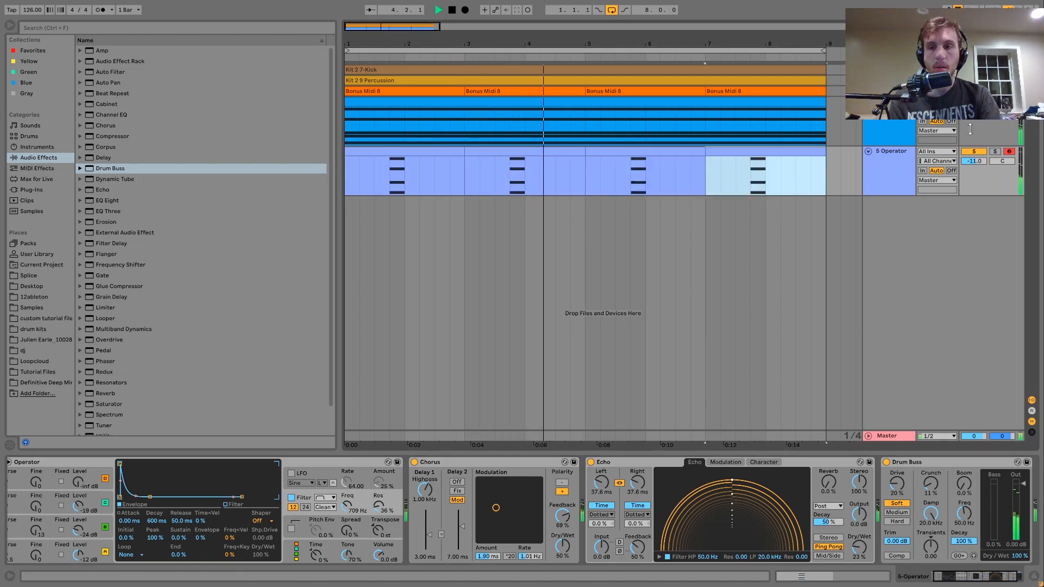
drag(977, 163, 976, 165)
- Raise oscillator B's level to -19 dB and set its attack to 401 ms while playing the track
click(899, 175)
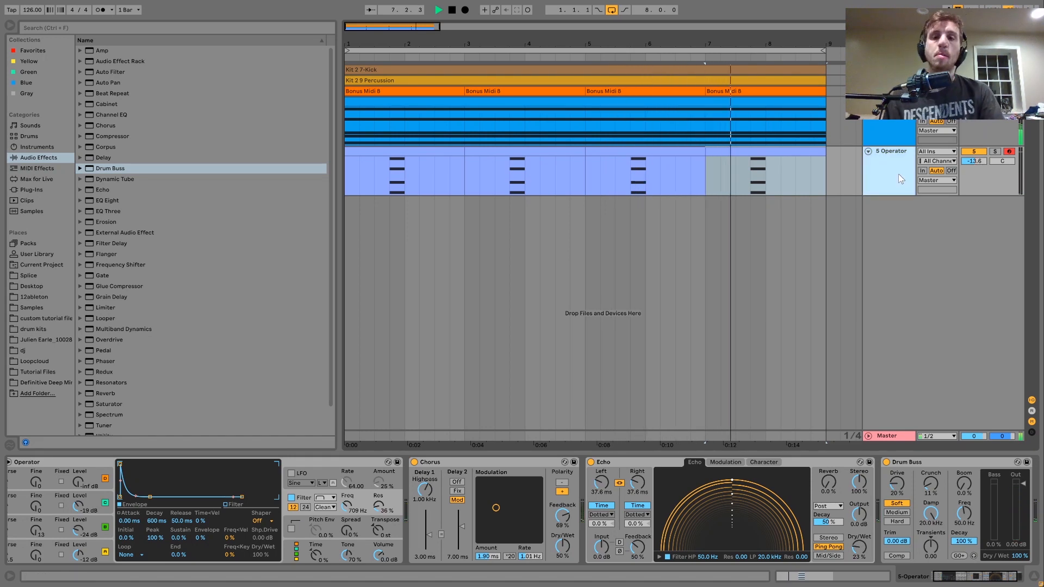
click(57, 514)
click(25, 508)
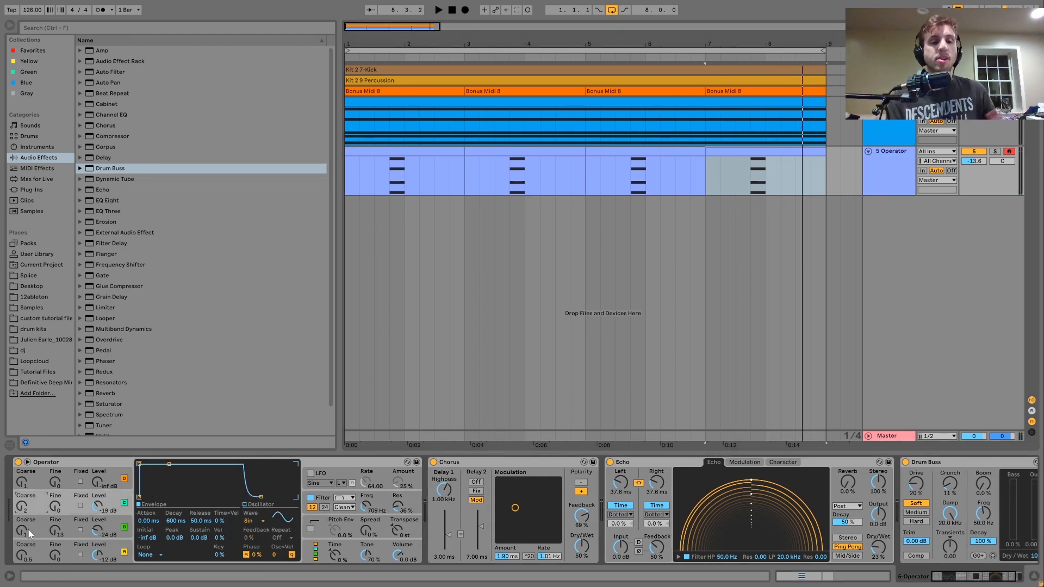
drag(29, 530, 19, 533)
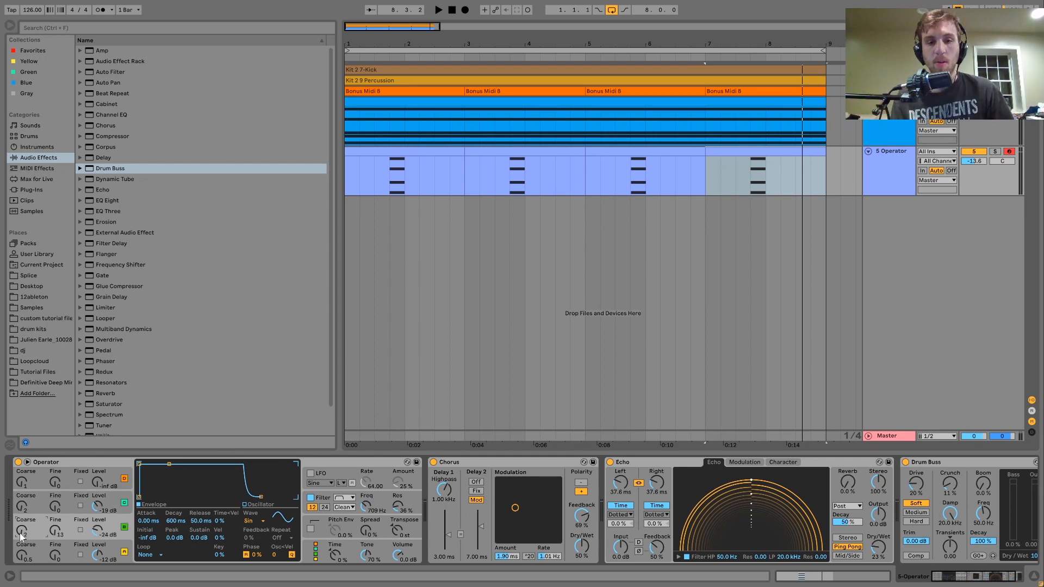
key(space)
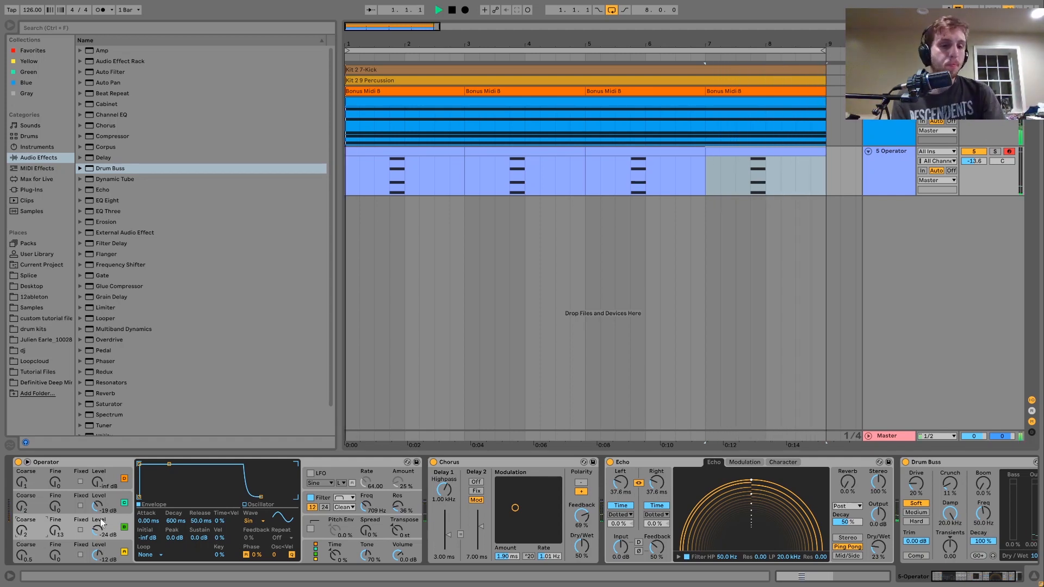
drag(94, 531, 94, 524)
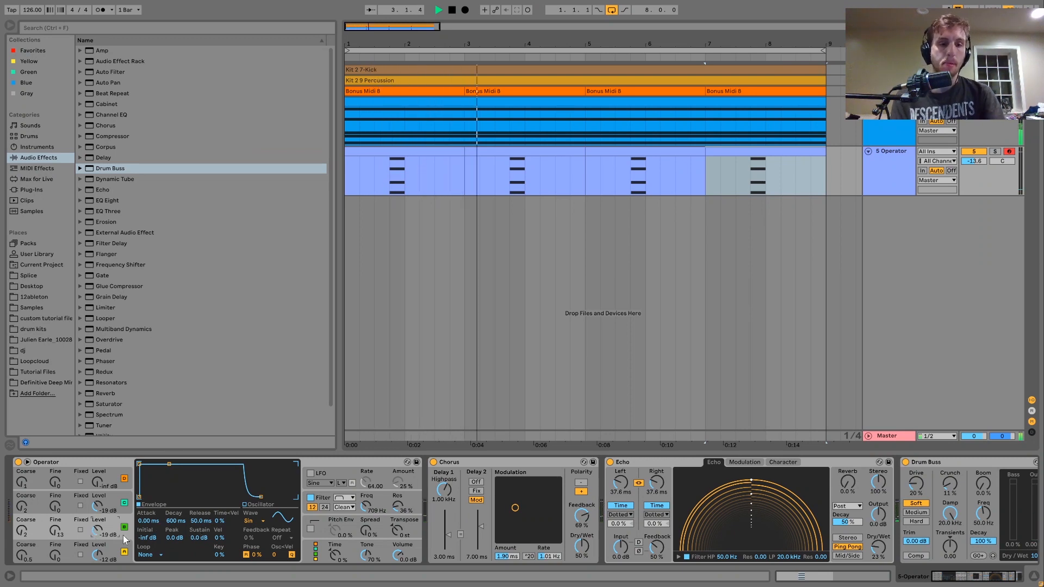
mouse_move(145, 521)
mouse_down()
mouse_move(146, 495)
mouse_move(152, 522)
mouse_up()
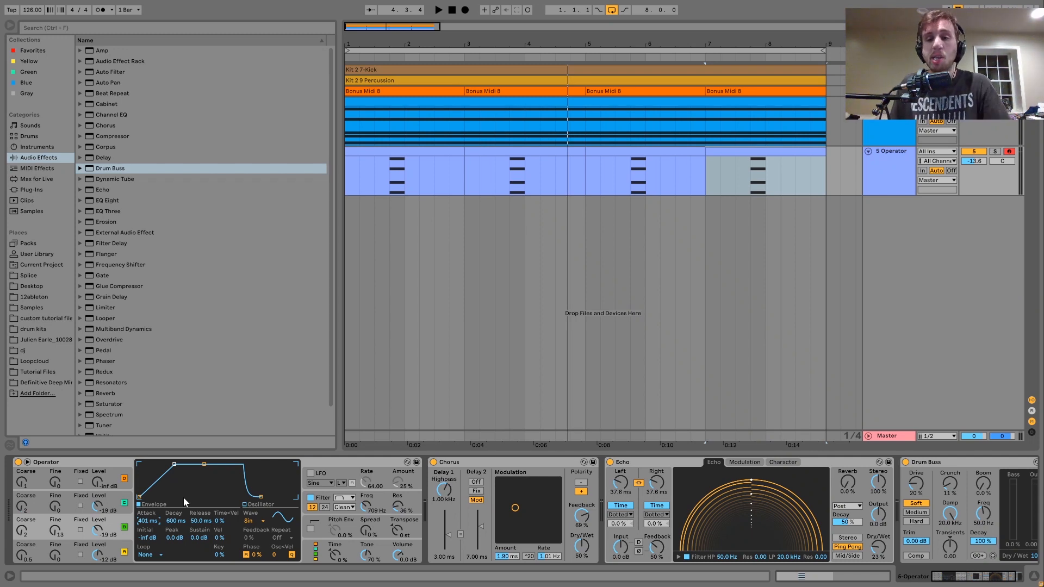
- Insert a new MIDI track, load Analog on it and lower the computer keyboard's note range to C2–D3
key(ctrl+shift+t)
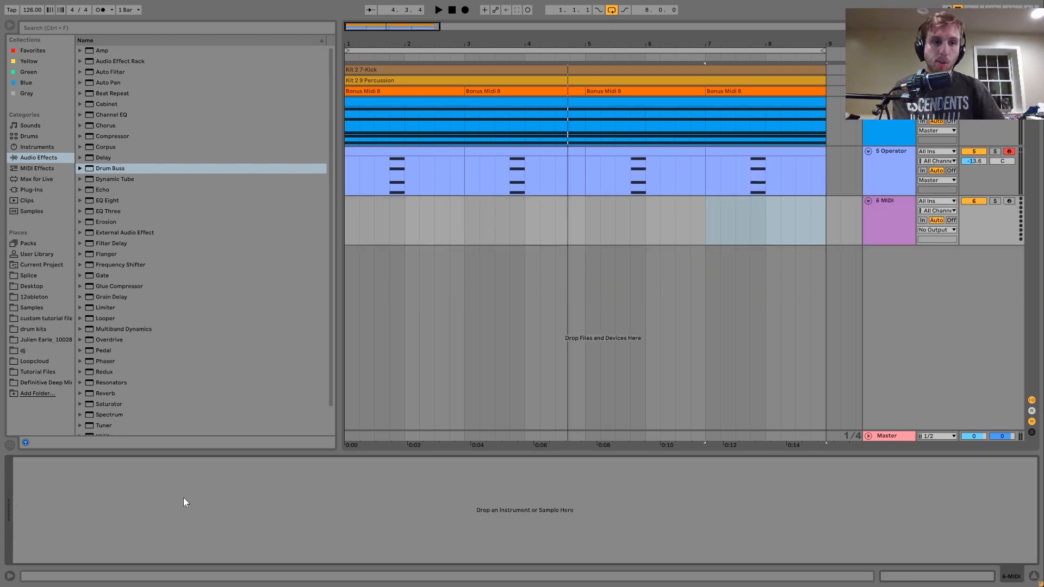
click(36, 148)
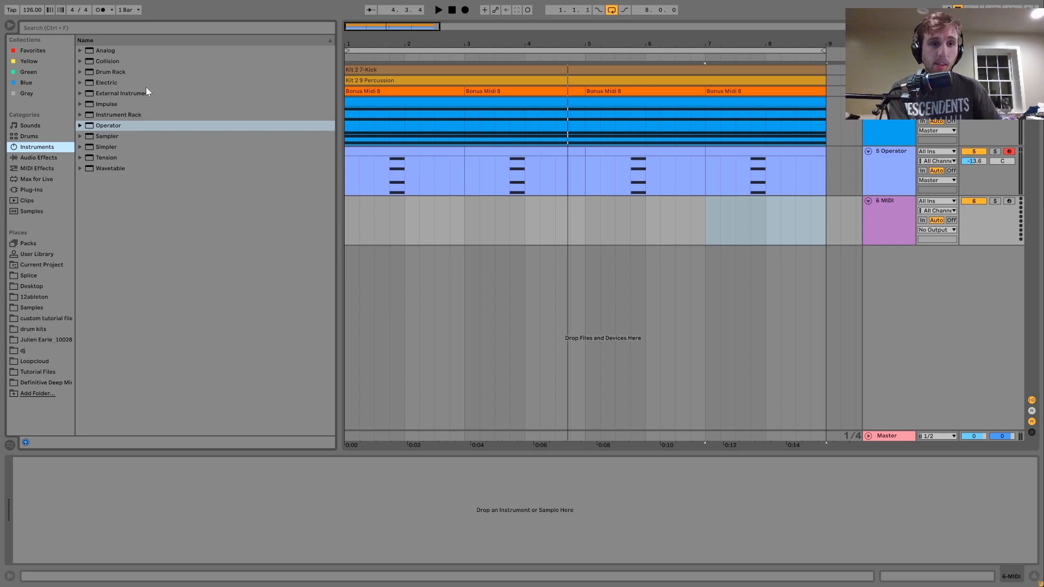
click(105, 55)
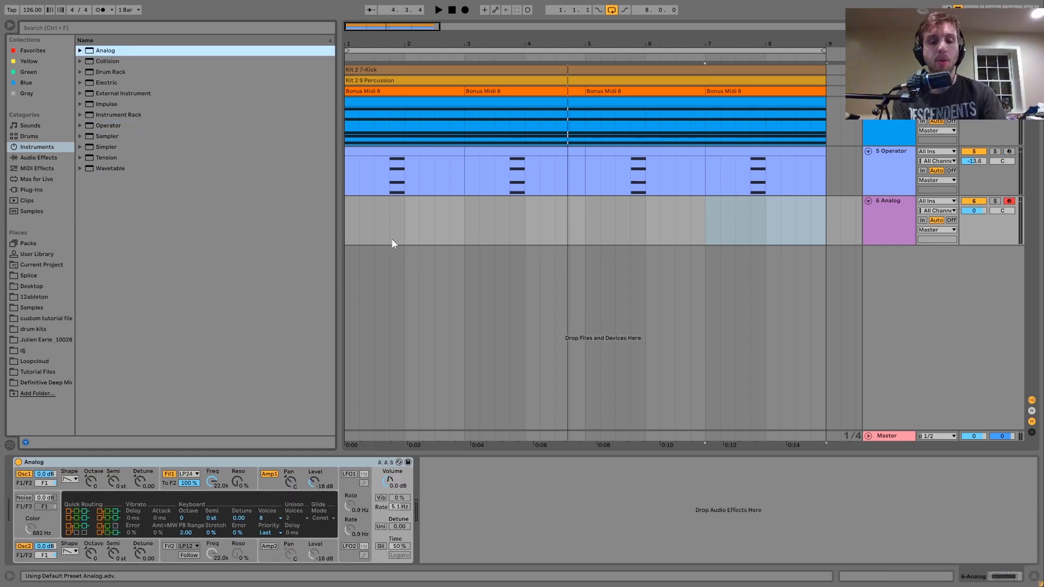
key(z)
key(z)
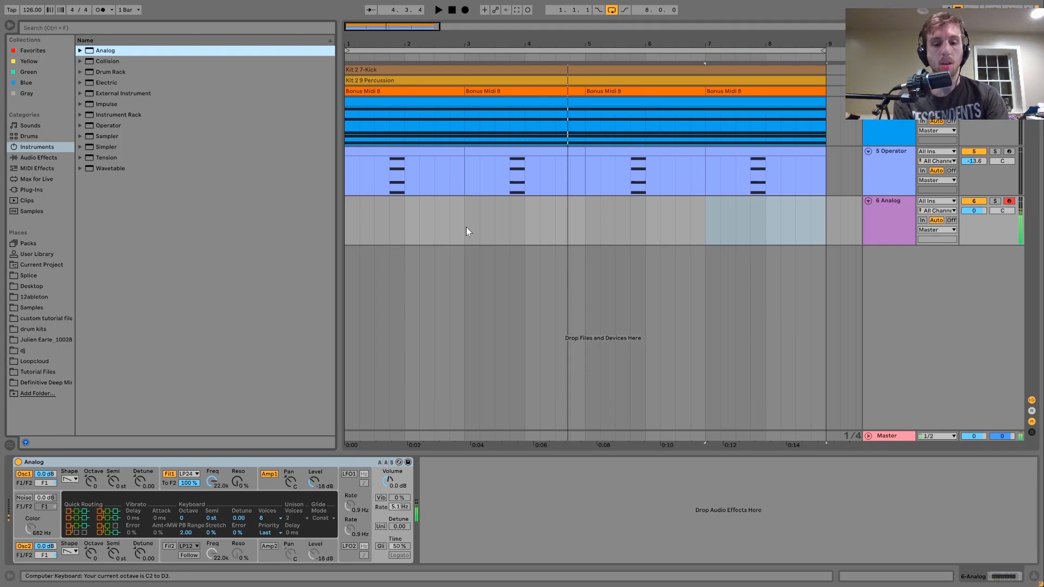
- Create a two-bar clip on the new Analog track, enter an F2, A2, C3 and E3 chord at 1.2.3 and audition it
drag(465, 227, 359, 220)
key(ctrl+shift+m)
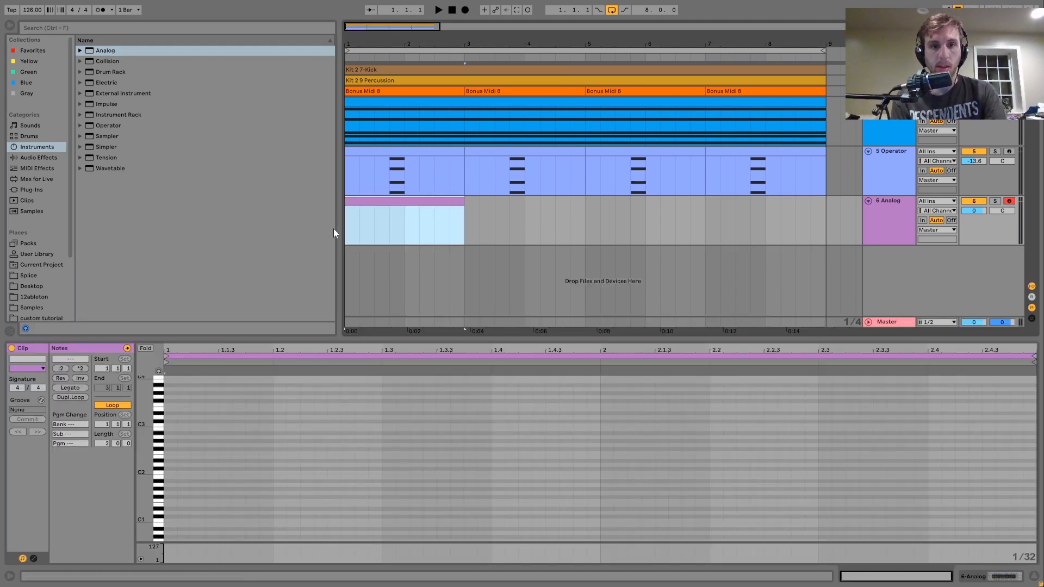
double_click(333, 465)
key(Up)
key(Up)
double_click(333, 435)
click(335, 421)
double_click(332, 424)
double_click(332, 421)
key(Up)
key(shift+Left)
key(space)
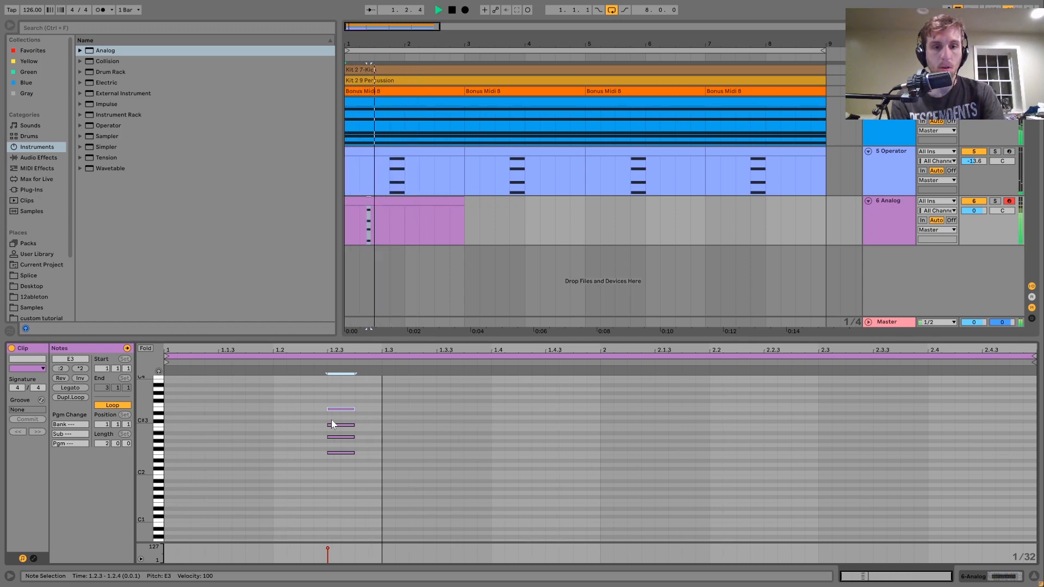
click(342, 456)
key(space)
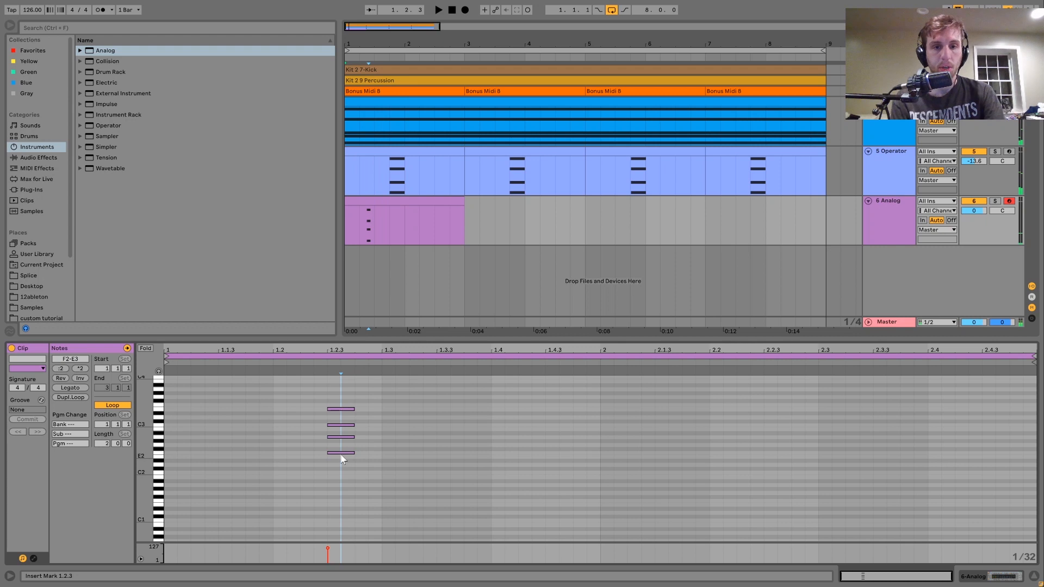
- Move the chord's lowest note, F2, up to G3 and audition the new voicing
click(338, 453)
key(shift+Up)
key(Up)
key(Up)
key(space)
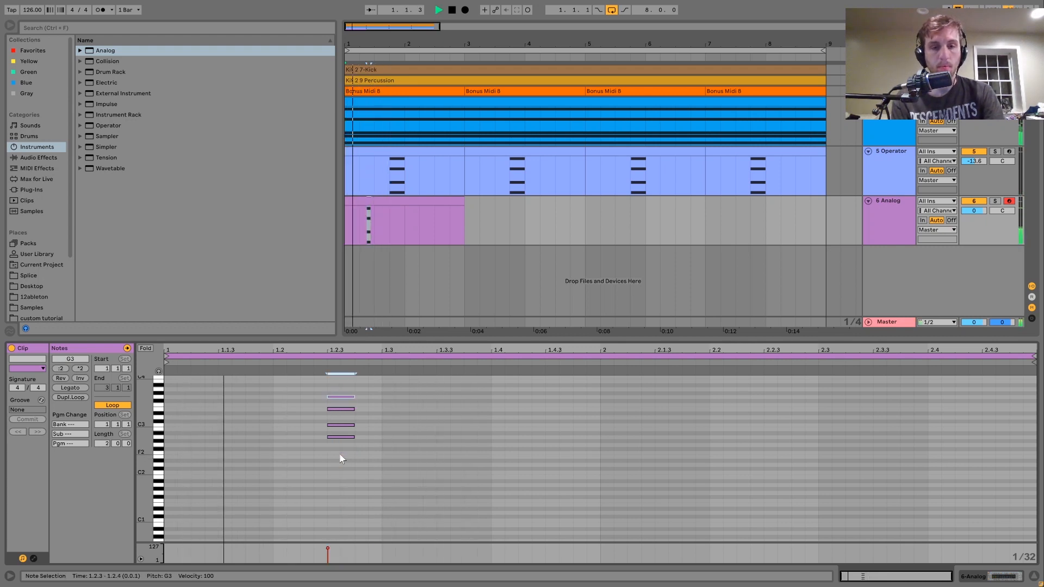
key(space)
key(space)
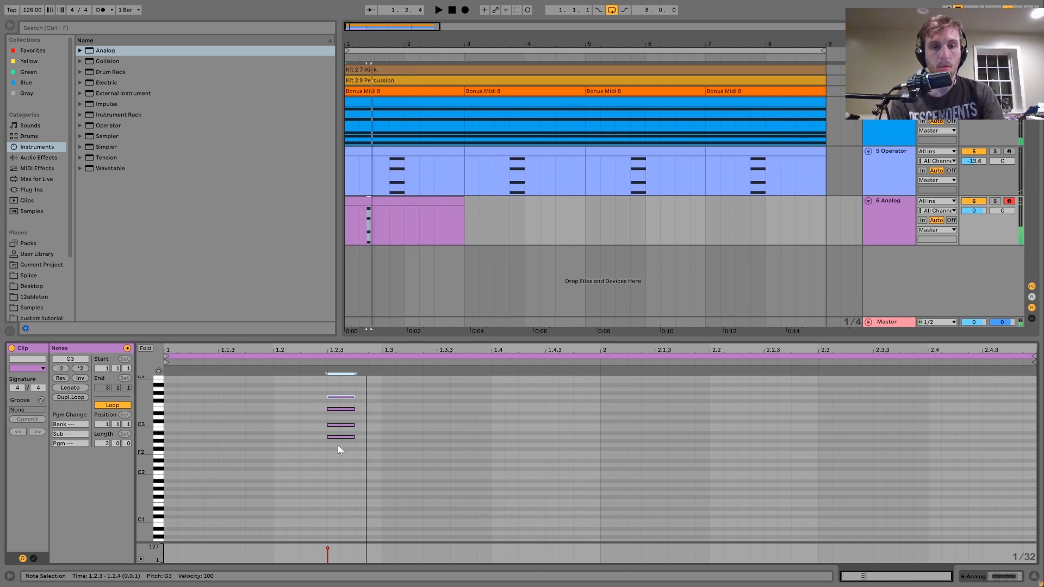
- Move the chord to 1.2.4, duplicate it to 1.3.2 and 1.3.3, and transpose the middle copy up an octave
drag(339, 454, 340, 355)
key(Right)
key(Right)
key(ctrl+d)
key(Right)
key(Right)
key(Right)
key(Left)
key(Right)
key(ctrl+d)
key(Right)
key(shift+Right)
drag(417, 454, 412, 375)
key(shift+Up)
- Shorten the first two chords, nudge them slightly later off the grid and audition the rhythm
drag(363, 482, 413, 377)
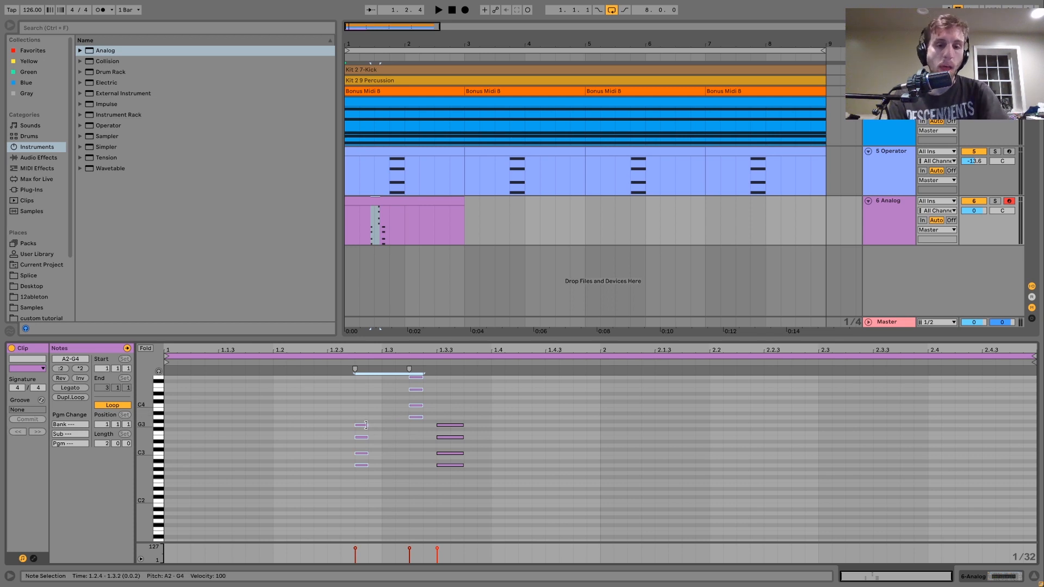
drag(361, 426, 368, 431)
key(space)
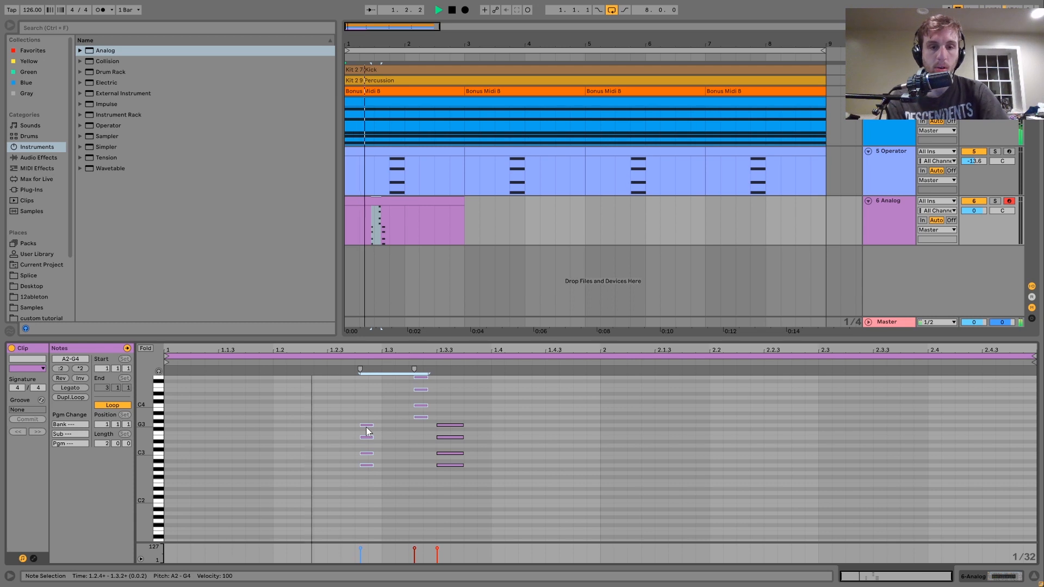
key(space)
- Duplicate the clip's first bar into bar 2, lower its high chord an octave, lengthen it over the final chord and play it
drag(409, 224, 337, 208)
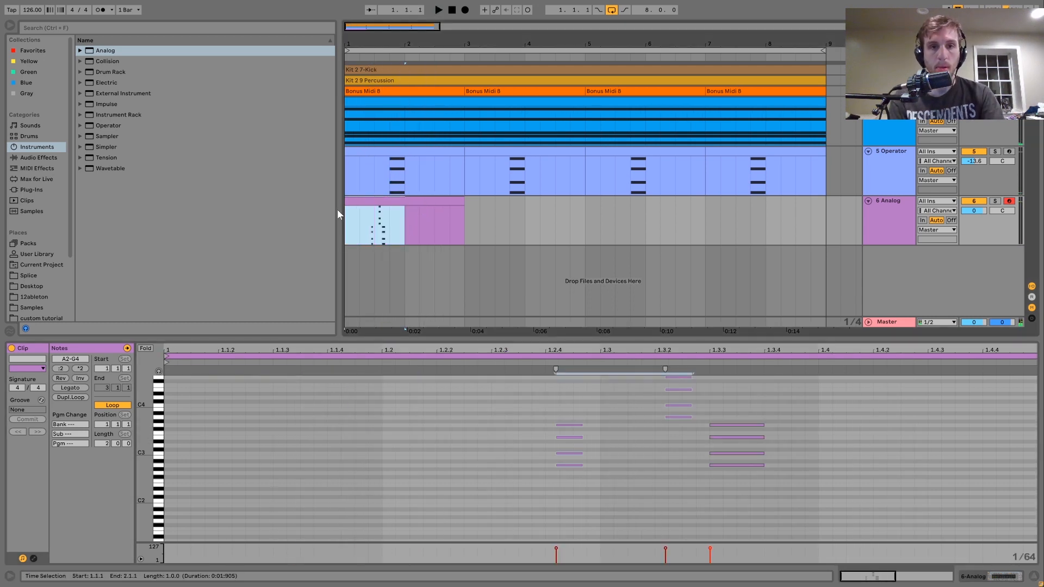
key(ctrl+d)
drag(686, 448, 682, 339)
key(shift+Down)
key(shift+Right)
key(space)
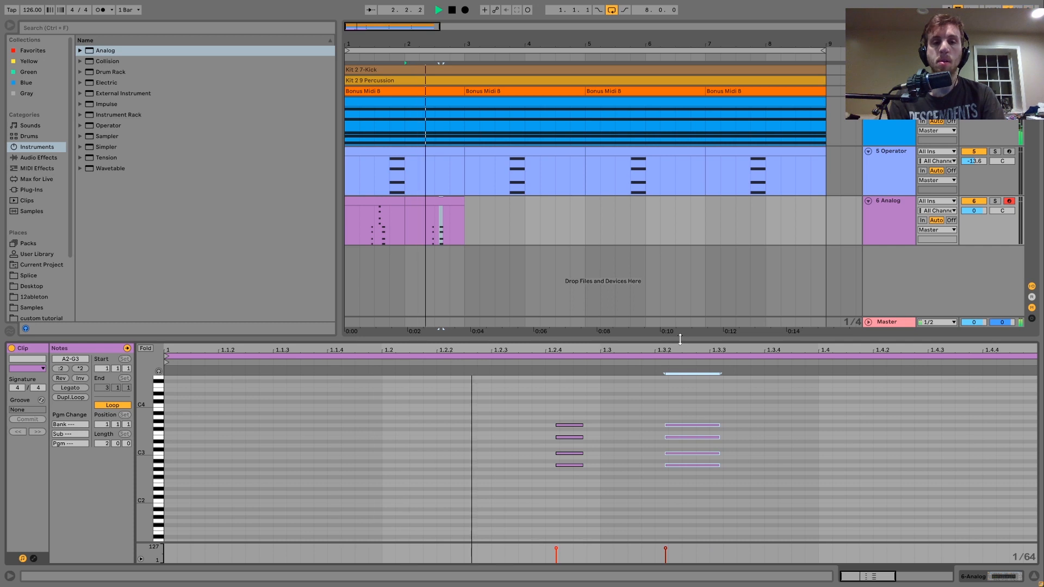
click(878, 234)
double_click(878, 235)
key(space)
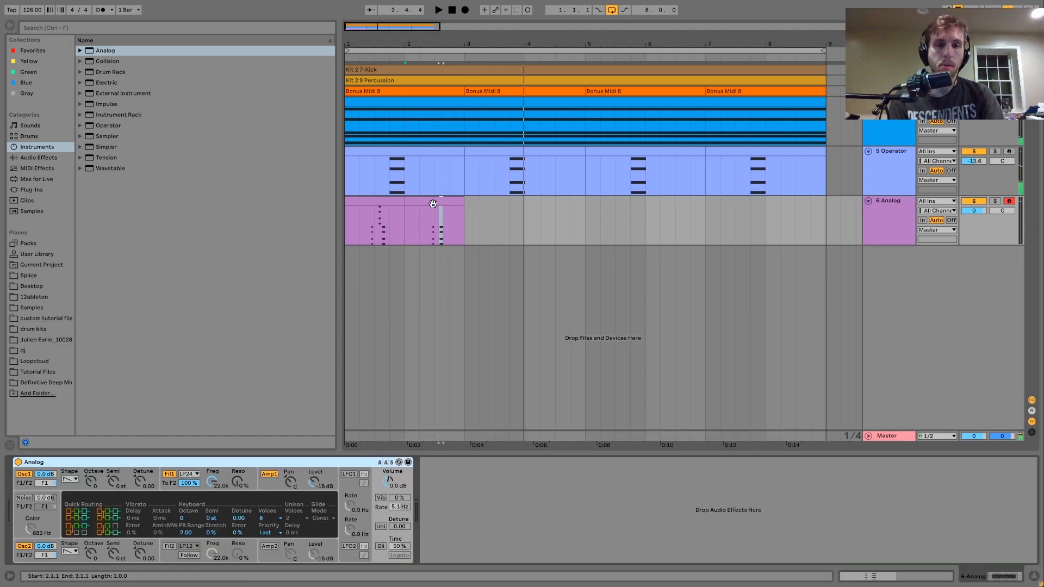
- Open the sustained chord clip on the first Analog track to examine its notes
click(434, 202)
shift+click(388, 200)
double_click(387, 102)
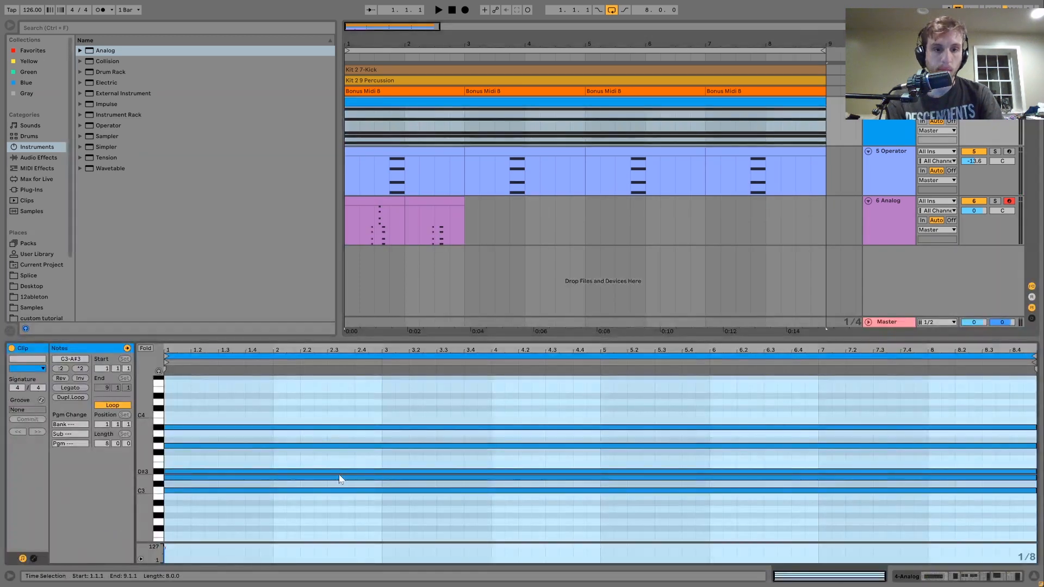
- Transpose the D3 note of the sustained chord up an octave to D4 and play it together with the rhythmic chord
click(340, 478)
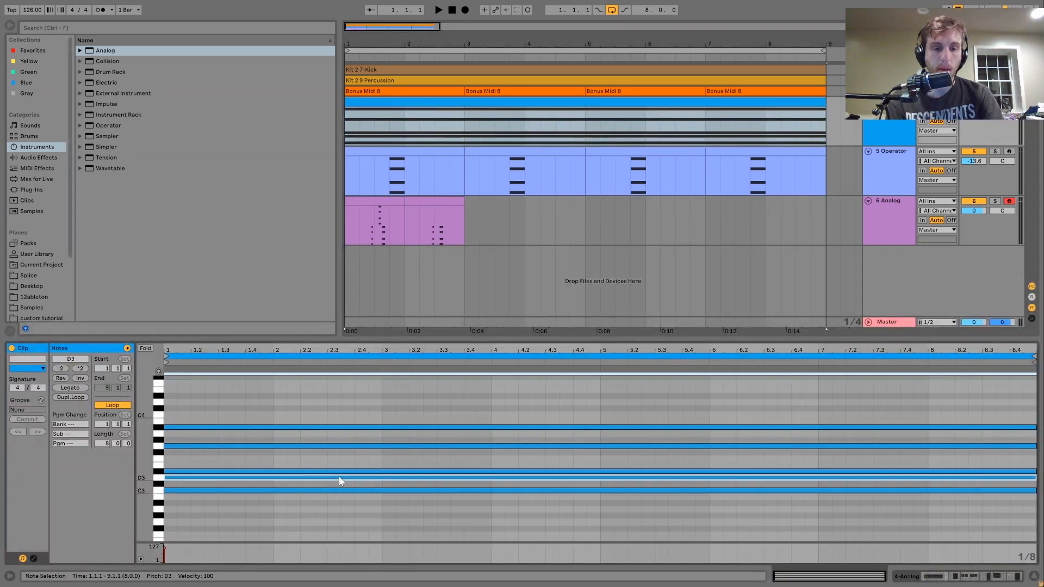
key(shift+Up)
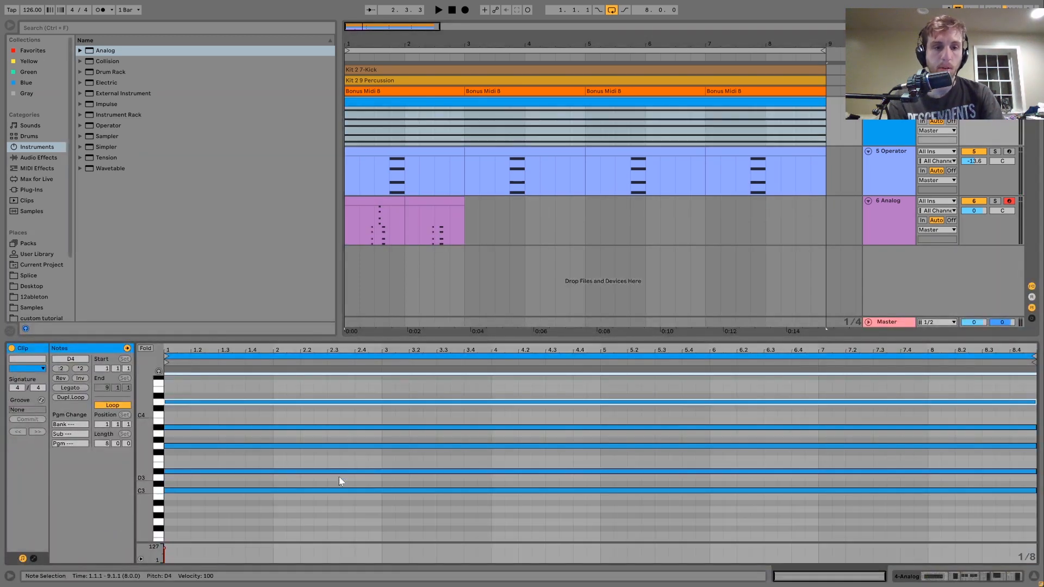
click(367, 201)
key(space)
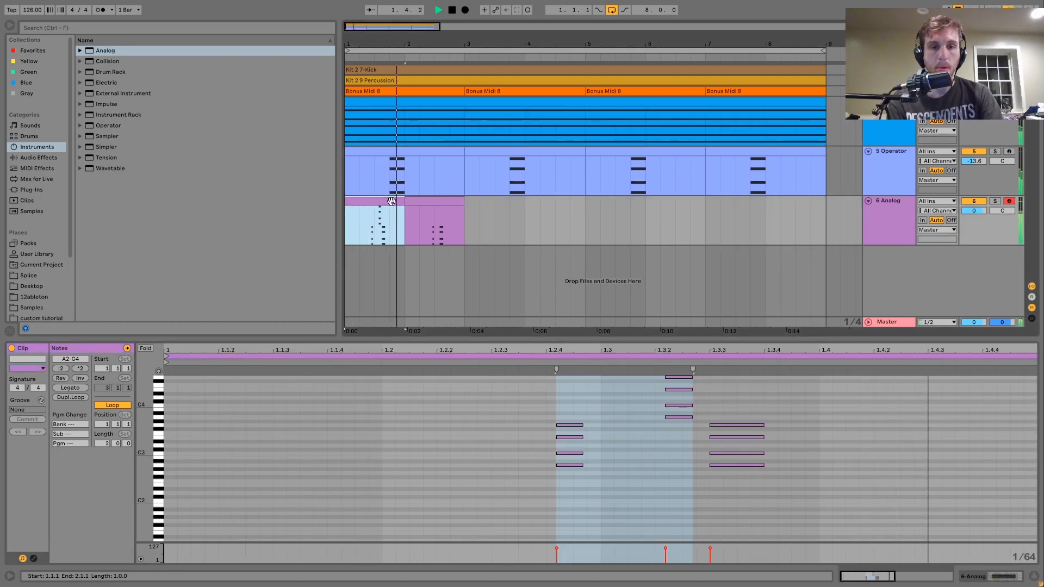
- Duplicate the two rhythmic chord clips on the 6 Analog track until they fill the eight-bar loop, undoing the extra copy
shift+click(437, 199)
key(ctrl+d)
key(ctrl+d)
key(ctrl+d)
key(ctrl+d)
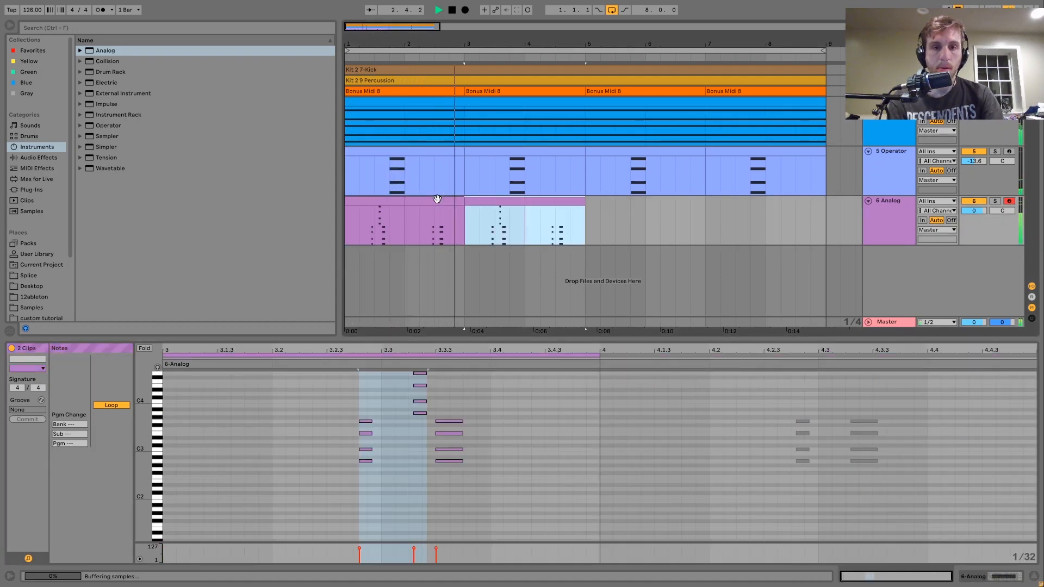
click(355, 201)
key(ctrl+z)
key(space)
click(386, 201)
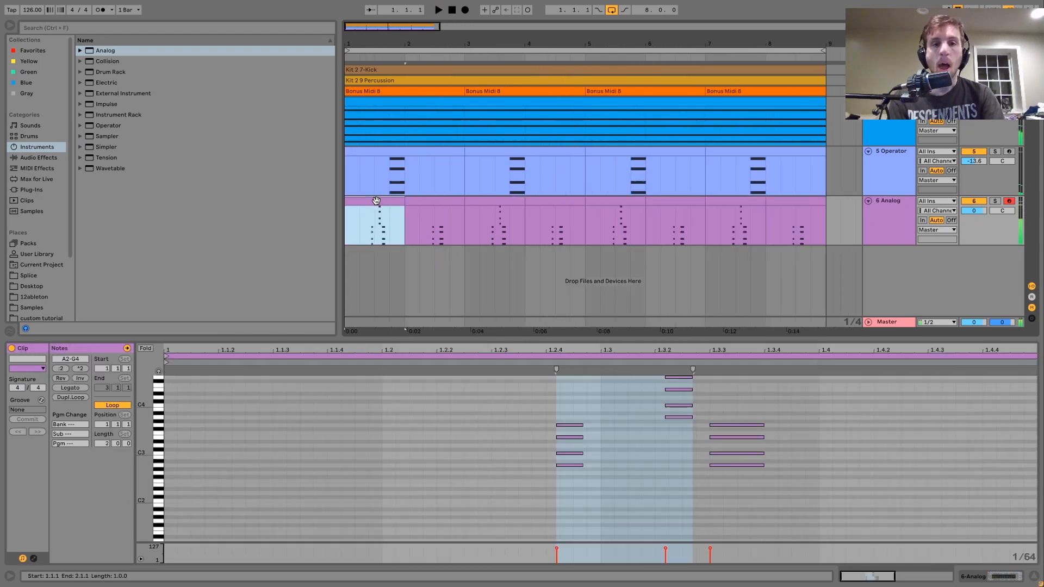
- Solo the 6 Analog track and shape Analog's Amp1 envelope with 542 ms decay, zero sustain and 5 ms release
click(996, 202)
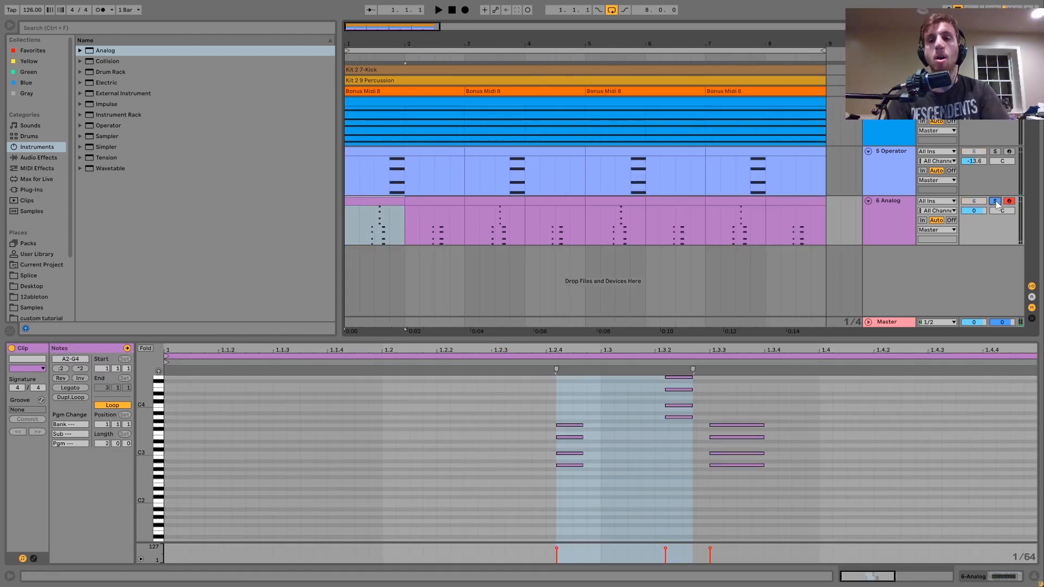
click(898, 214)
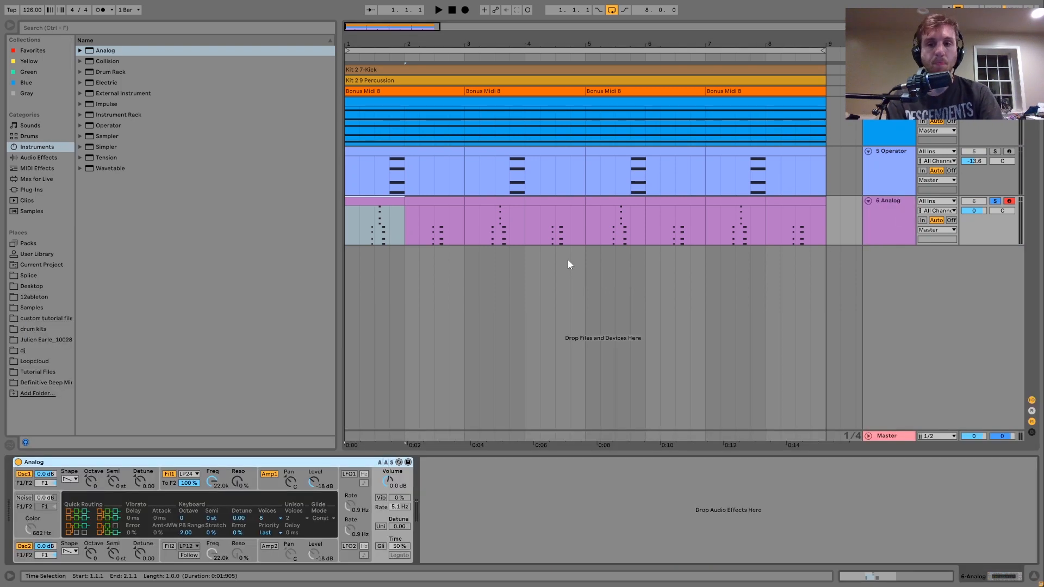
click(358, 239)
click(360, 236)
click(267, 487)
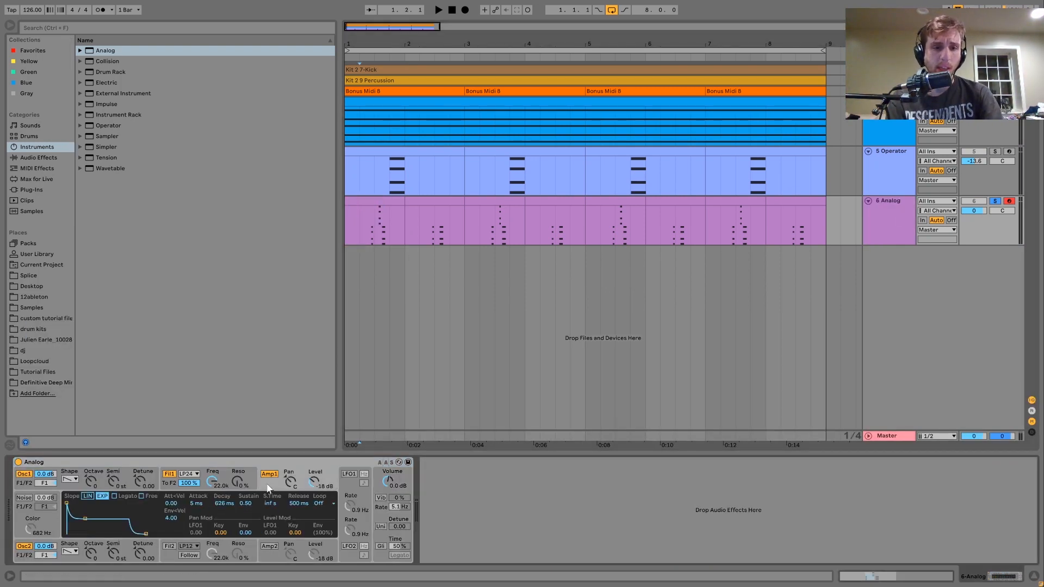
drag(89, 523, 86, 534)
key(space)
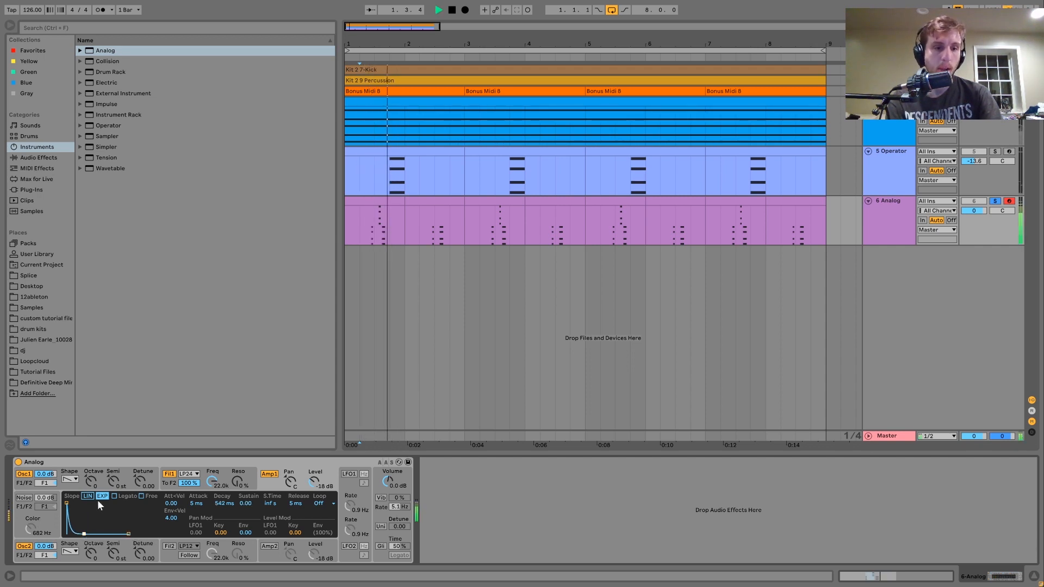
- Switch the waveforms of Analog's Osc1 and Osc2 from sawtooth to rectangle
click(76, 490)
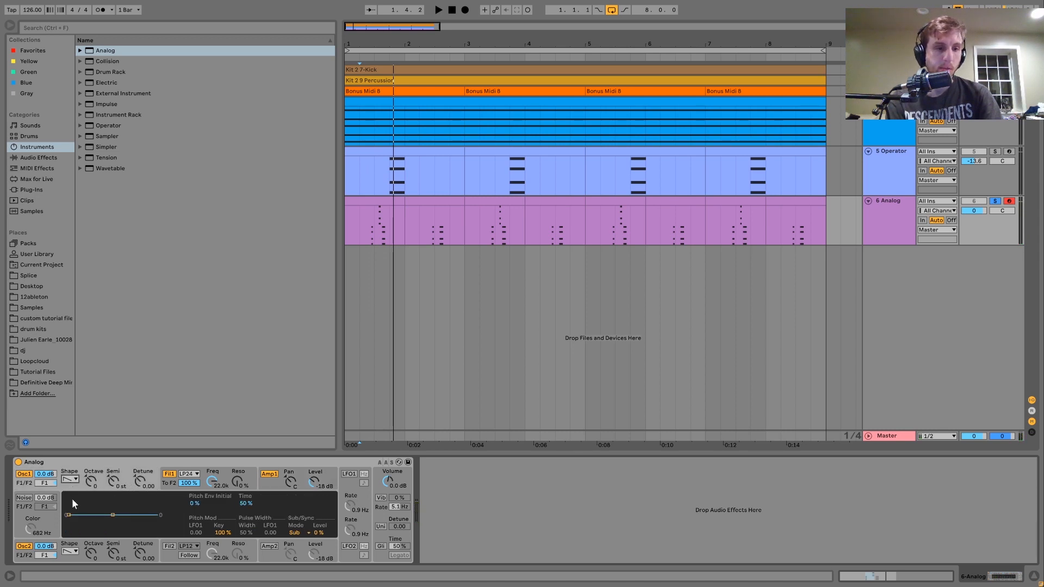
click(71, 550)
click(68, 534)
click(96, 473)
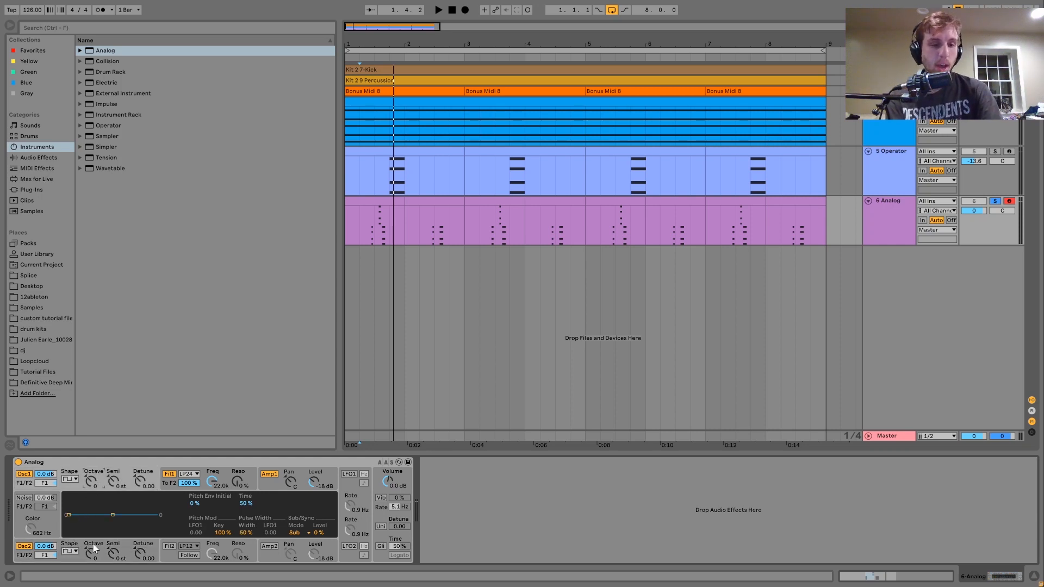
click(92, 549)
click(77, 472)
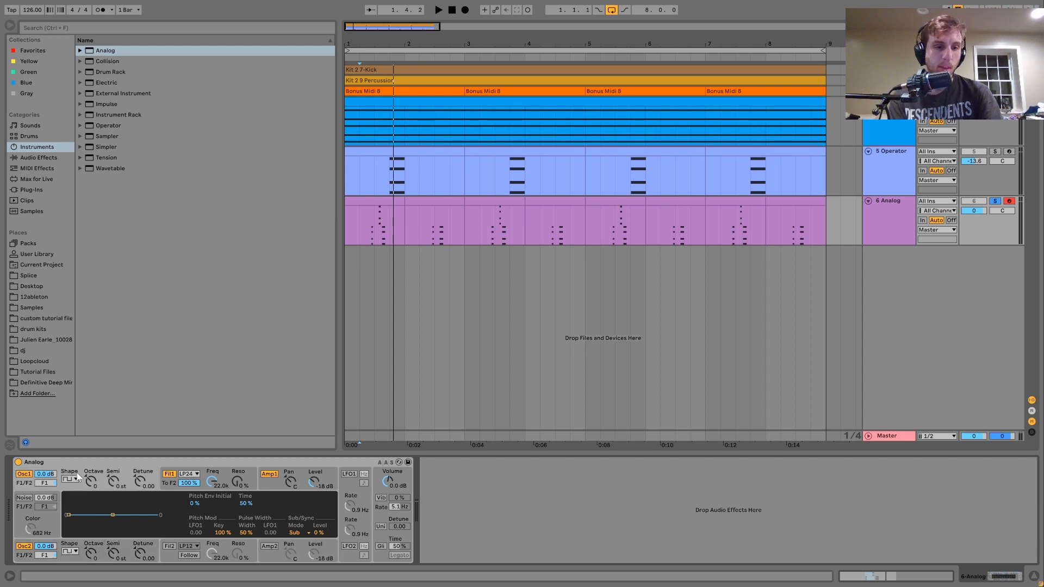
- Set Osc1's initial pitch envelope to -47% with 30% time, raise its octave to 1 and audition the chord
mouse_move(74, 514)
mouse_down()
mouse_move(108, 515)
mouse_move(69, 524)
mouse_move(105, 515)
mouse_move(95, 515)
mouse_up()
key(space)
key(space)
key(space)
key(space)
key(space)
key(space)
key(space)
key(space)
key(space)
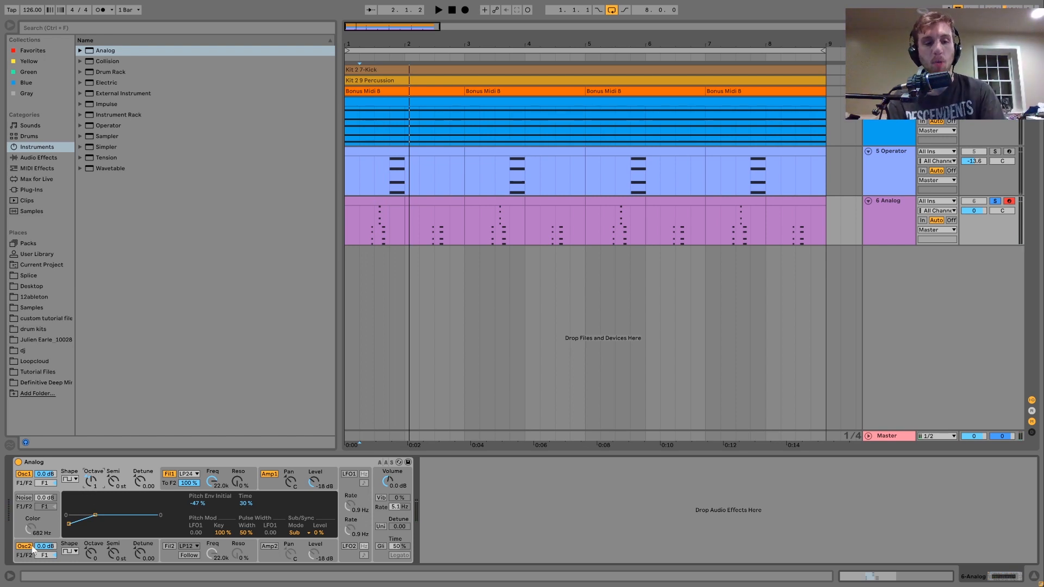
- Compare the sound with Osc2 off and on, and set Osc1's waveform back to sawtooth
key(space)
click(27, 547)
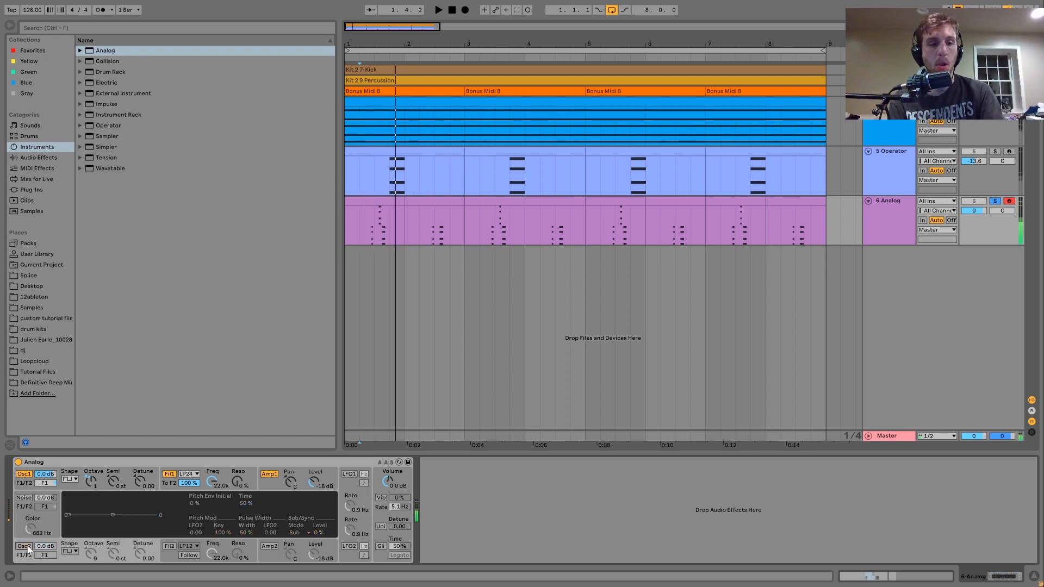
click(72, 479)
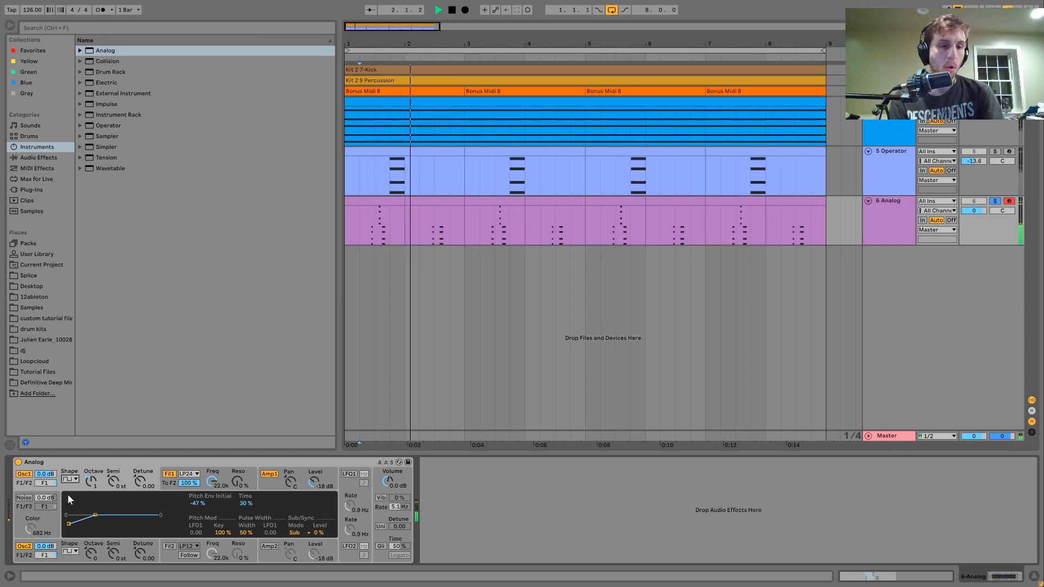
key(space)
- Lower Filter 1's cutoff to 139 Hz, with zero envelope sustain, 4.00 envelope modulation and 21% resonance, auditioning the result
drag(209, 482, 245, 538)
key(space)
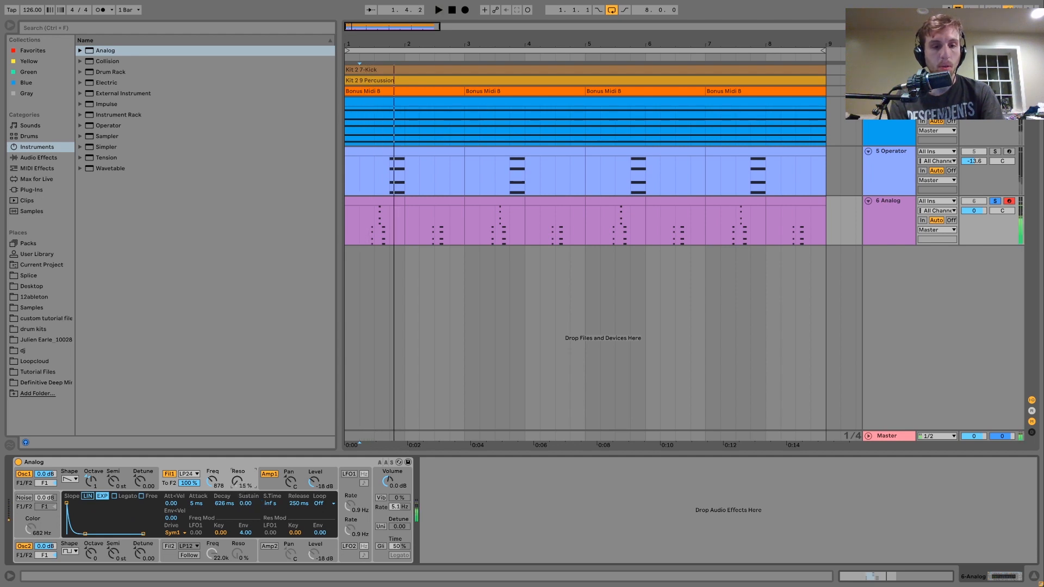
key(space)
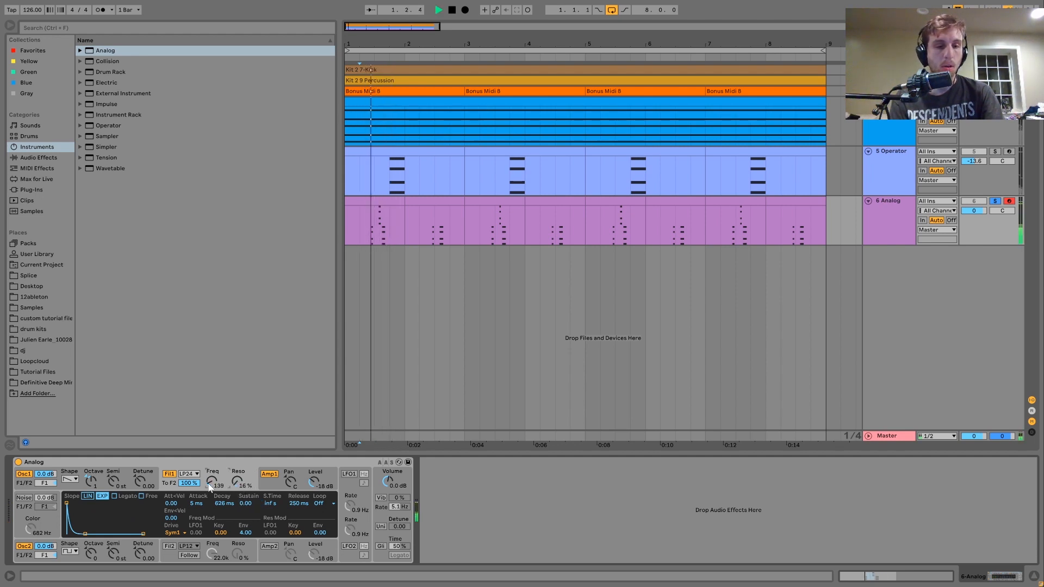
key(space)
drag(243, 485, 244, 480)
key(space)
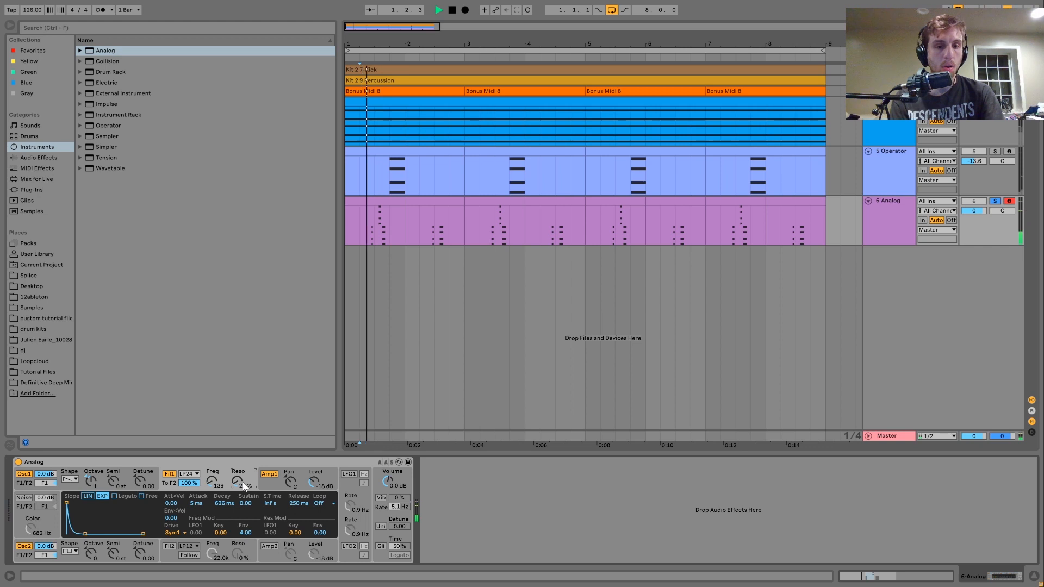
- Enable LFO1 and modulate Filter 1's frequency by 0.14, with the cutoff at 66 Hz and envelope modulation at 6.01
click(346, 475)
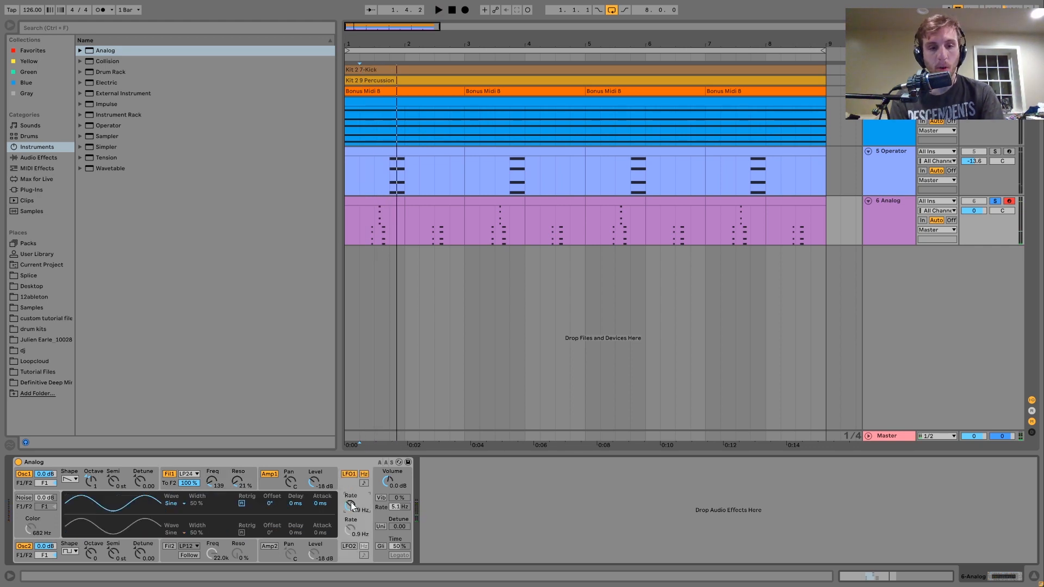
click(225, 489)
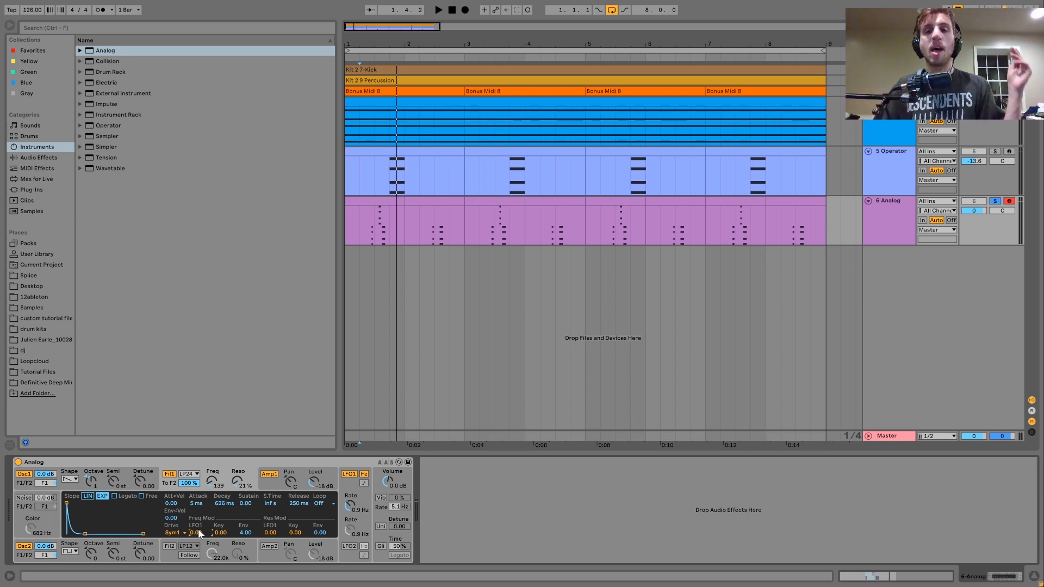
key(space)
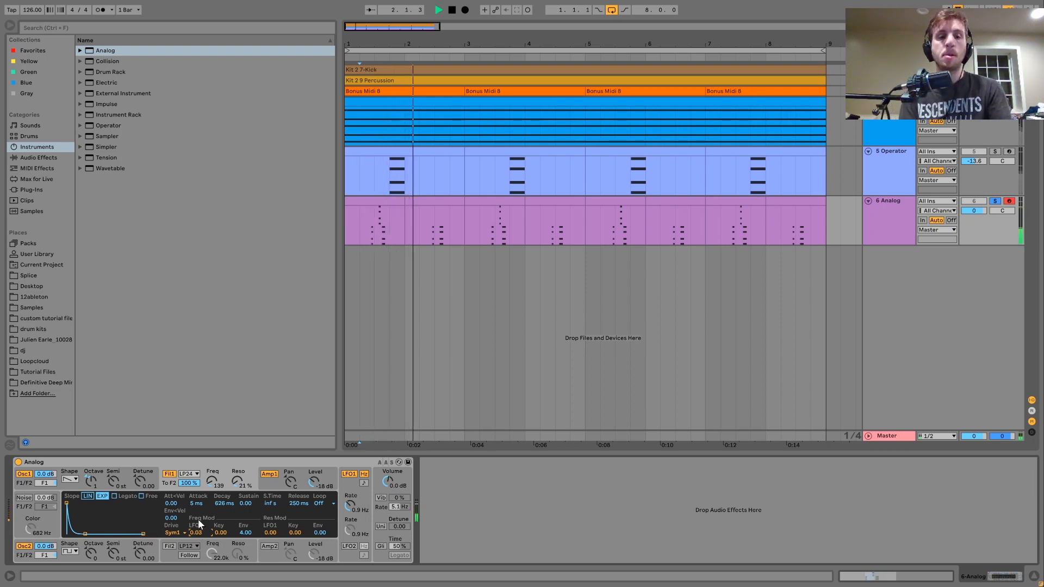
drag(213, 478, 193, 522)
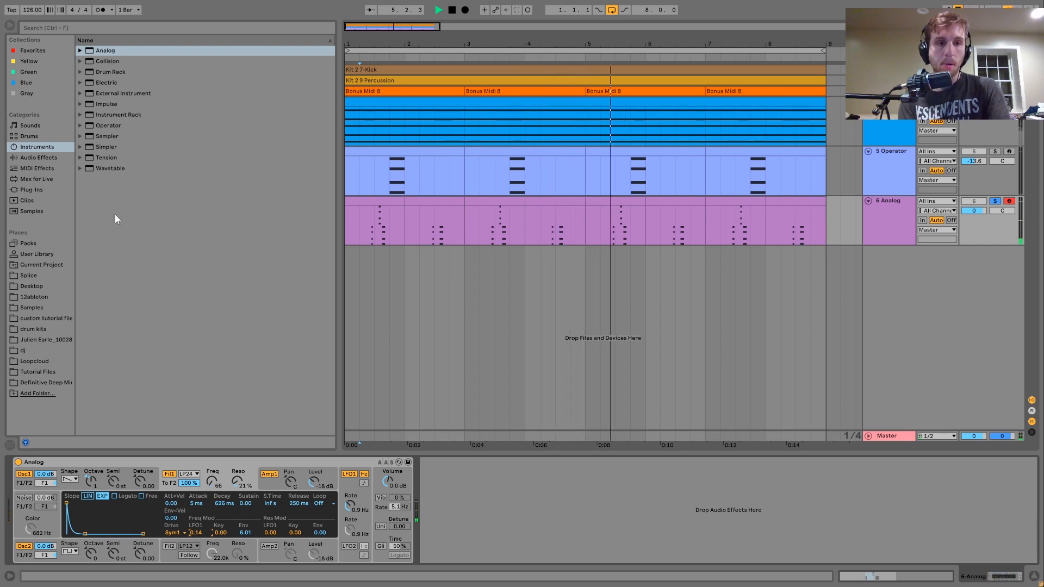
- Add a Chorus effect after Analog, raise its feedback to about 51% and play the chord
click(48, 158)
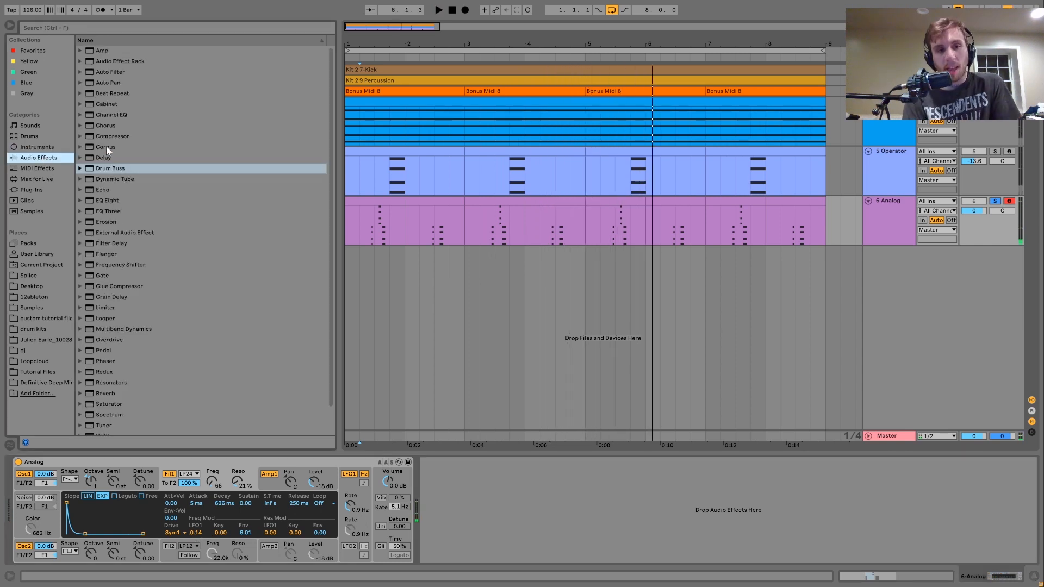
double_click(107, 127)
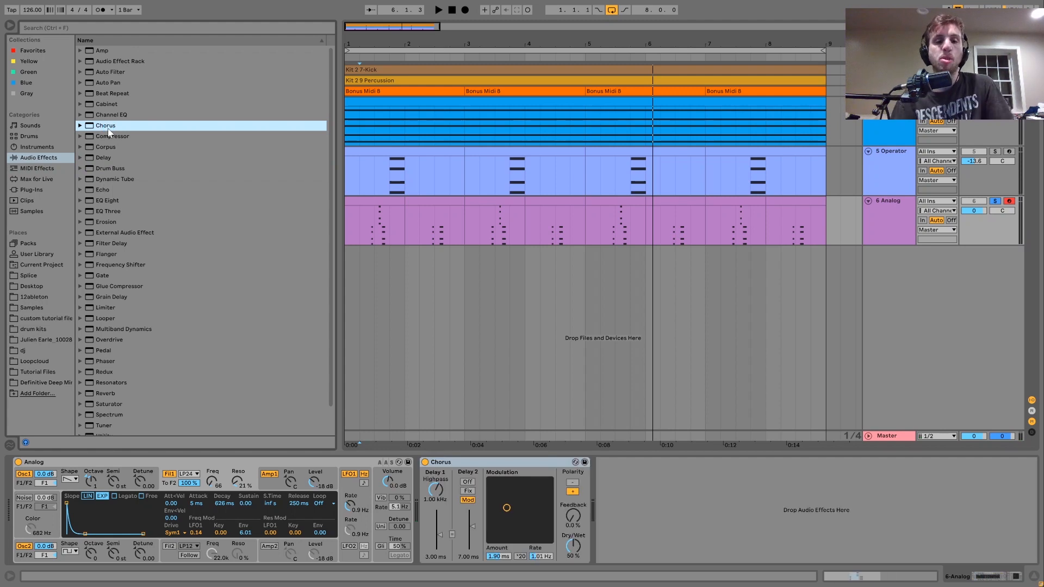
drag(573, 515, 573, 477)
key(space)
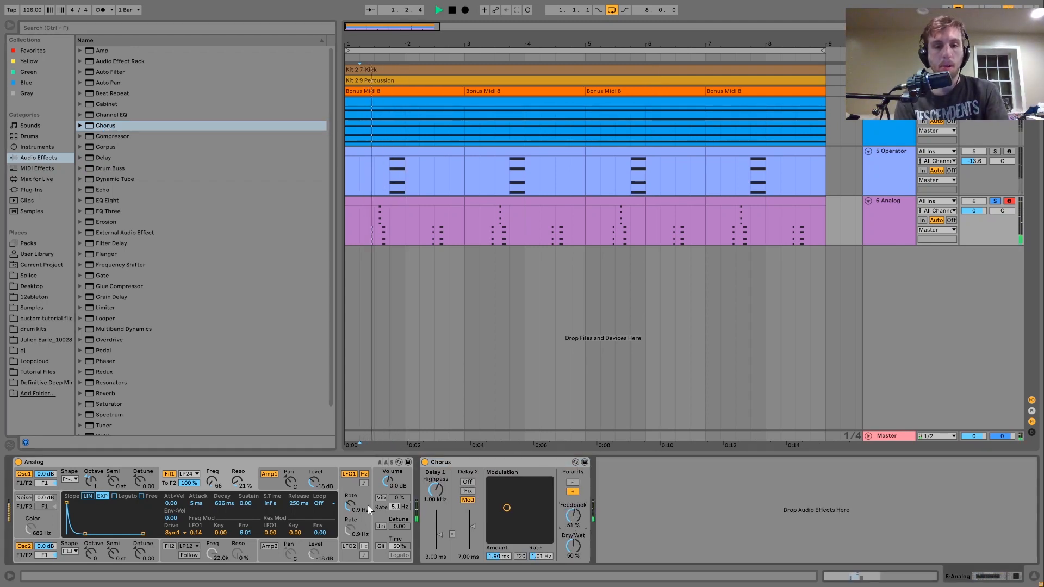
- Turn on Analog's vibrato at 30% and reduce the Chorus feedback to 45% while listening
click(381, 497)
drag(400, 498, 400, 485)
drag(574, 515, 575, 518)
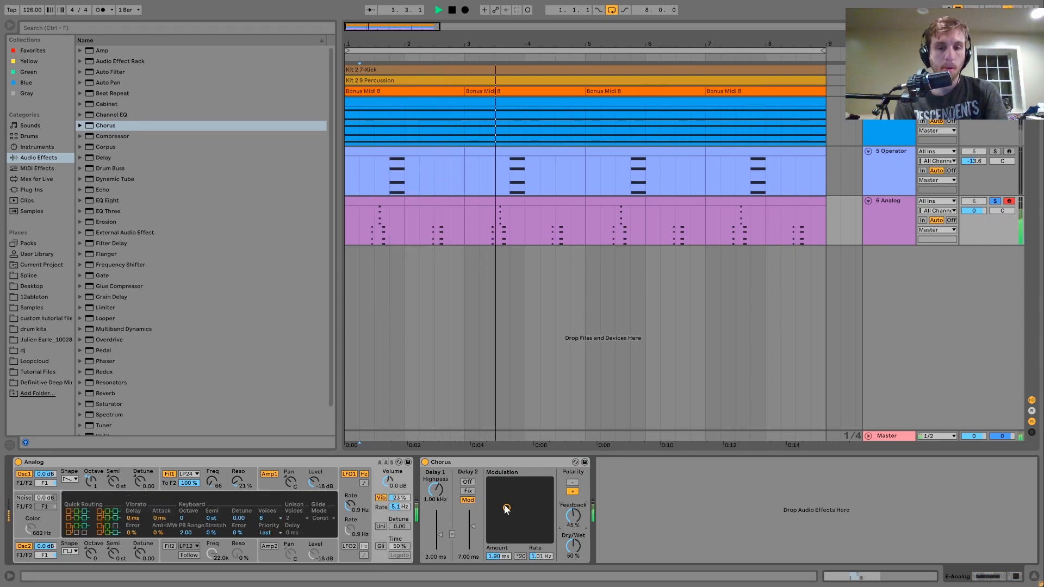
drag(400, 498, 399, 494)
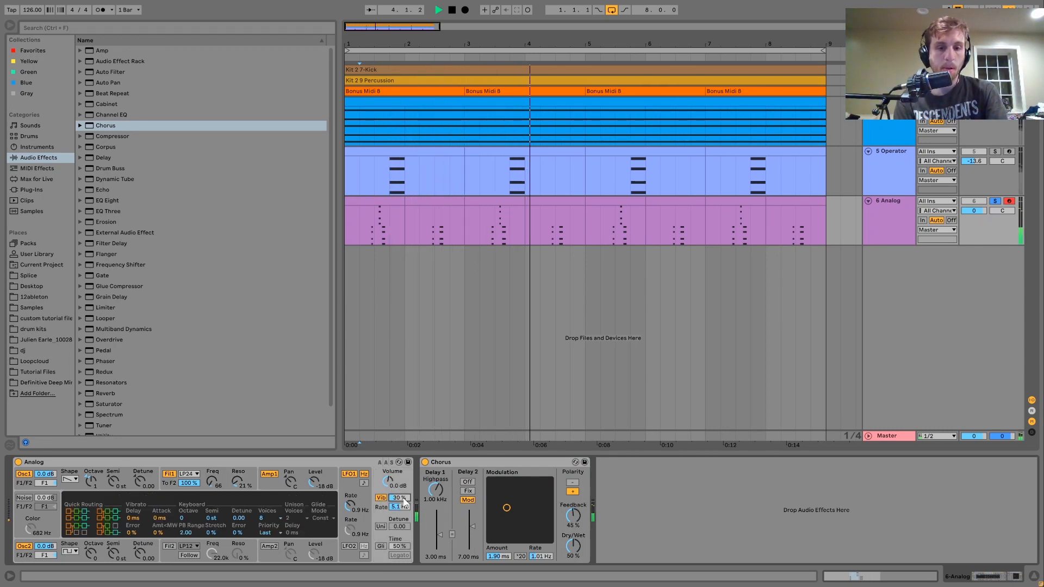
key(space)
- Add Echo after Chorus in Ping Pong mode with both delays on 1/8 notes and 19% dry/wet, and play it
click(105, 190)
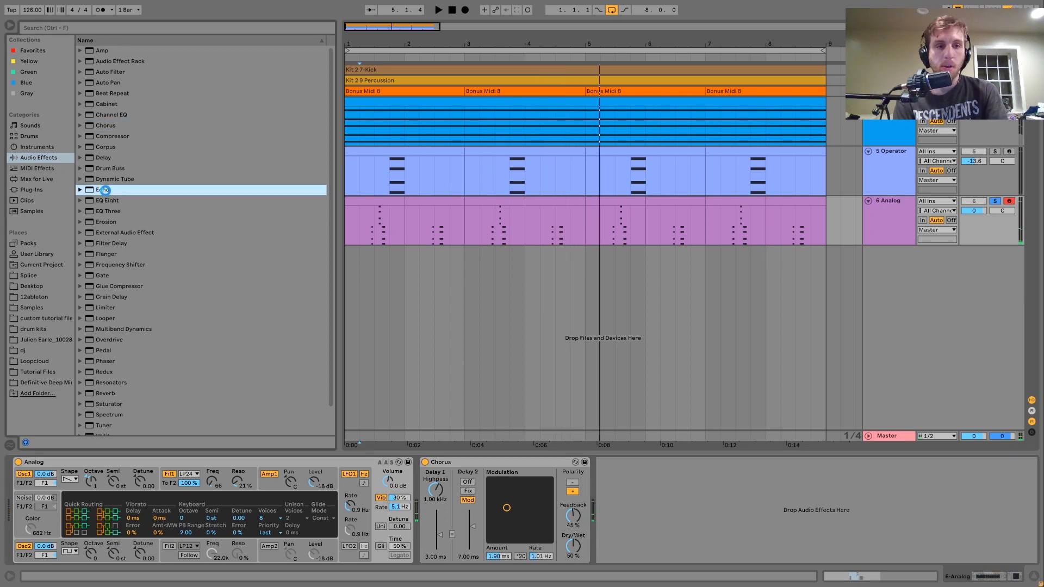
drag(622, 401, 781, 534)
click(839, 547)
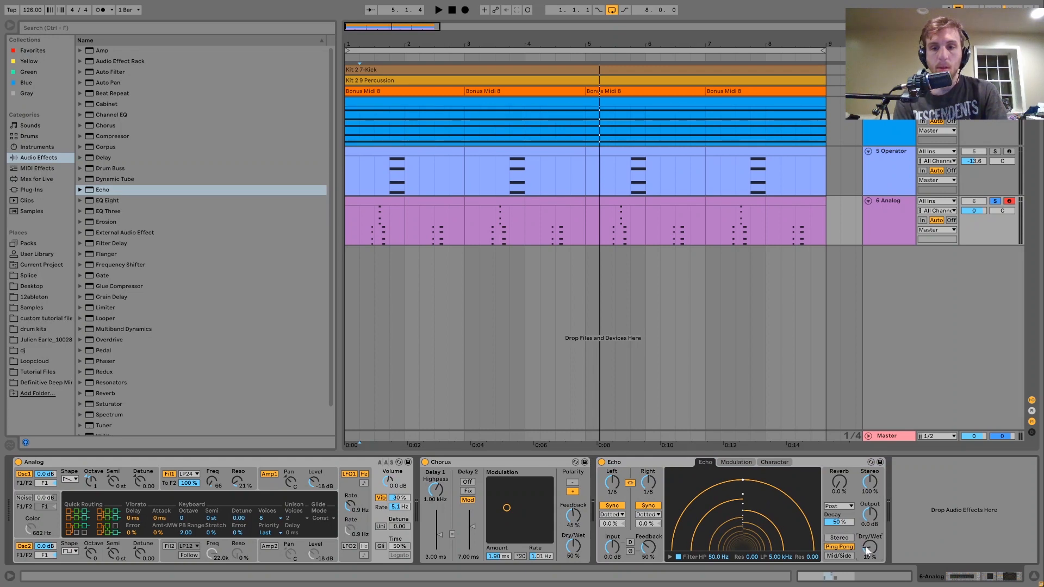
click(645, 522)
key(space)
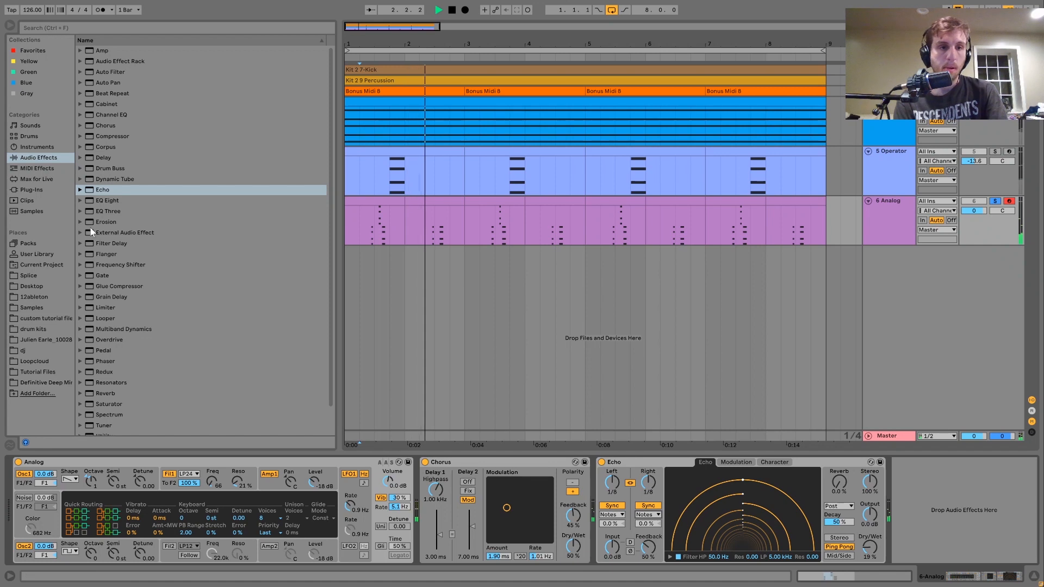
- Add Reverb at the end of the chain and set its decay time to 1.02 s and dry/wet to 23%
scroll(120, 300, down, 2)
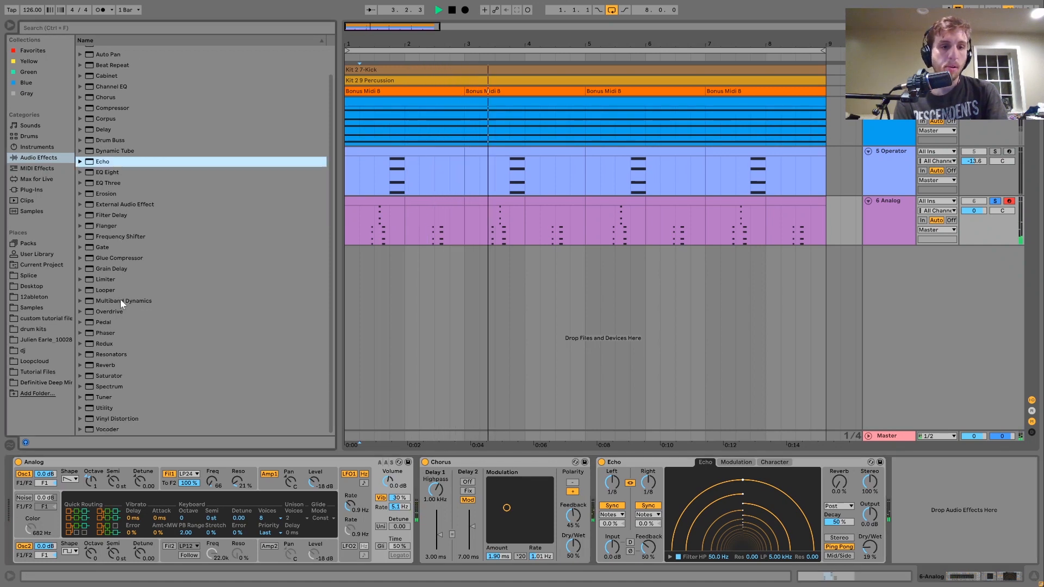
double_click(104, 365)
key(space)
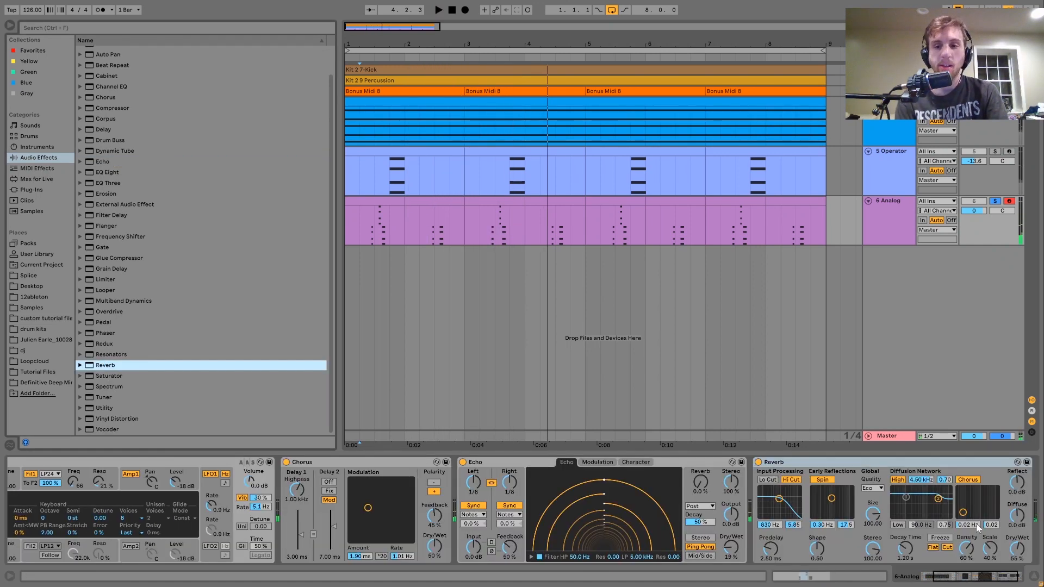
drag(904, 550, 905, 547)
key(space)
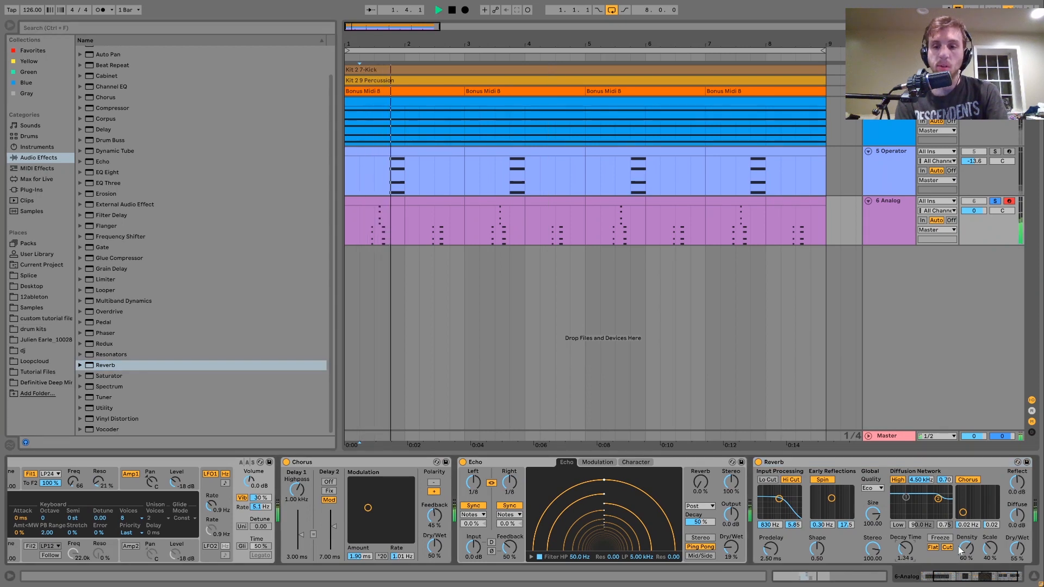
drag(1015, 551, 1015, 567)
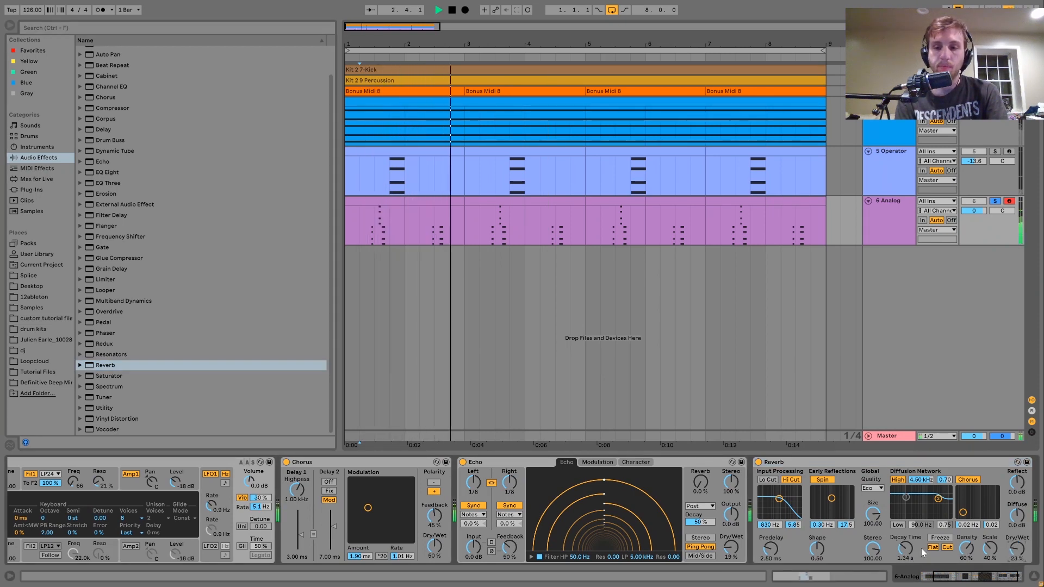
drag(908, 549, 908, 554)
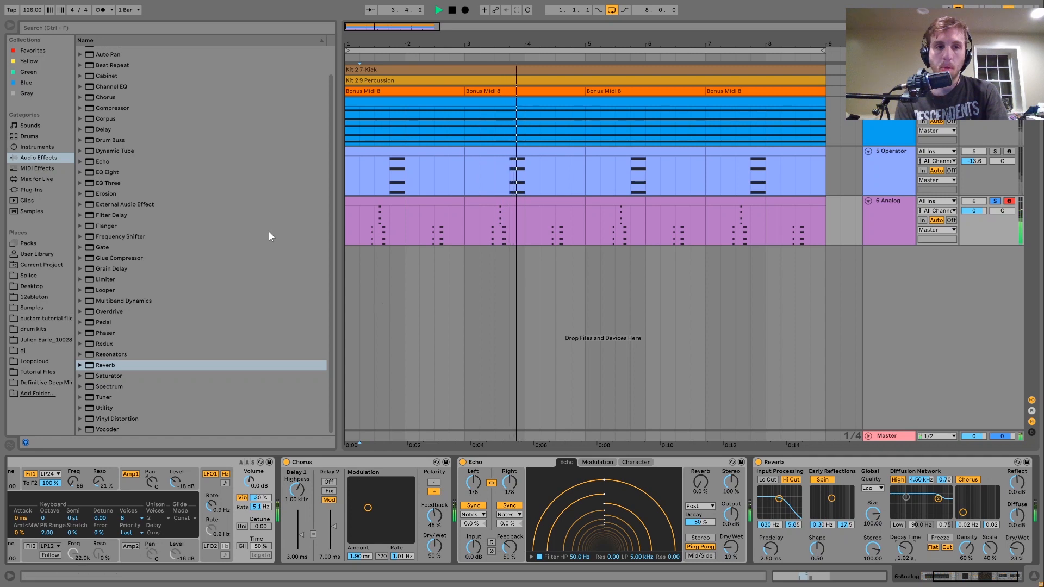
- Add Drum Buss after Reverb on the Analog chain, in Medium mode with Drive at 20% and Crunch at 17%
key(space)
scroll(106, 99, up, 3)
drag(106, 168, 932, 483)
click(898, 512)
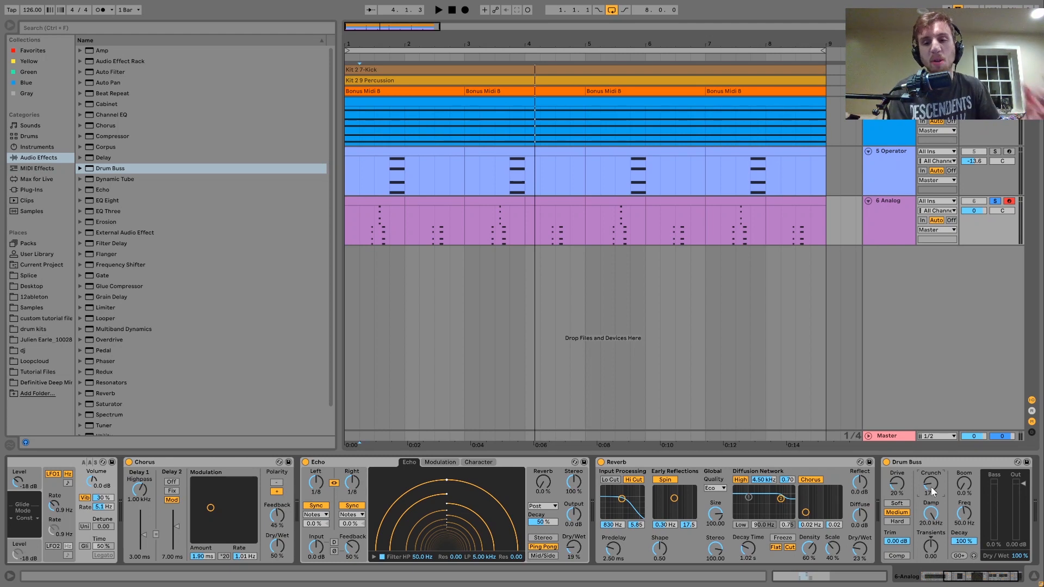
- Unsolo the Analog track, play the full mix and lower the track's volume to -10.9 dB
click(995, 202)
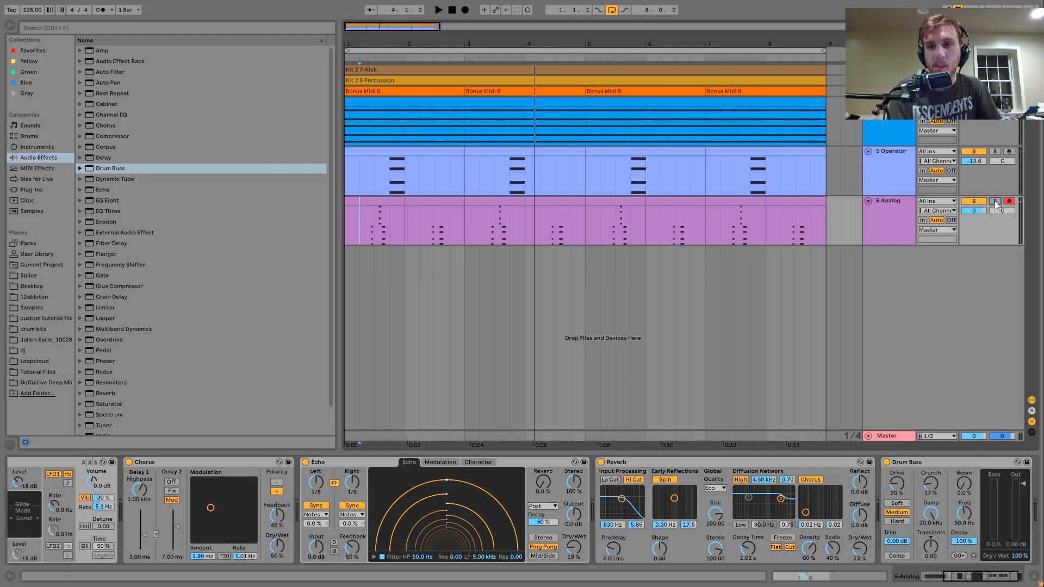
key(space)
drag(974, 210, 973, 215)
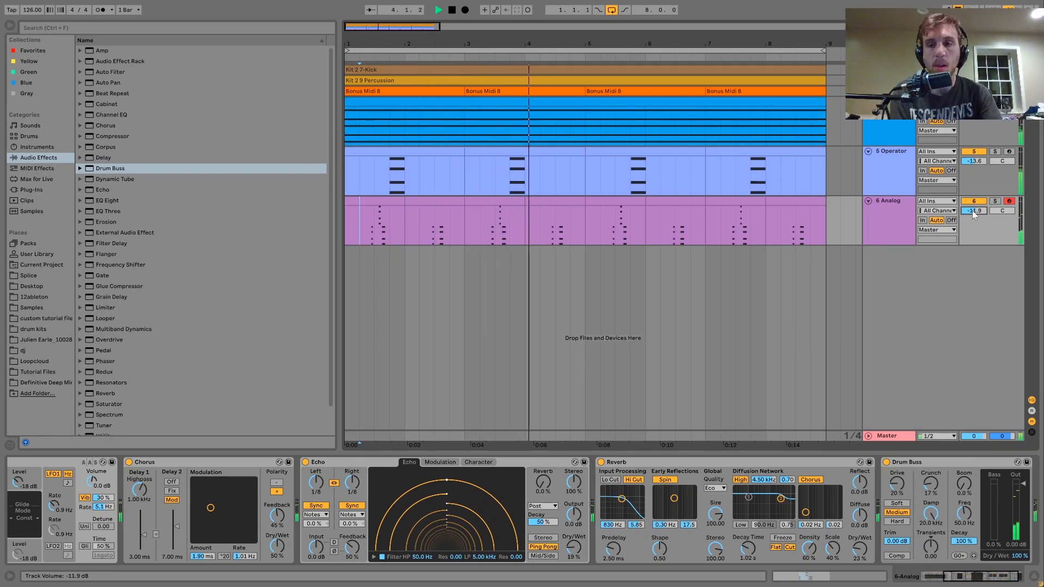
click(896, 214)
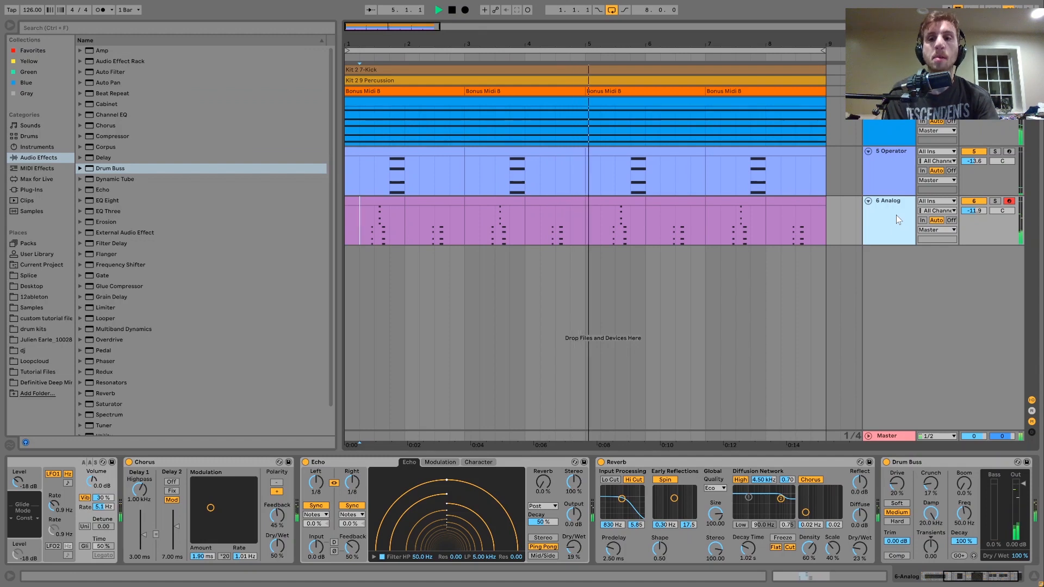
drag(973, 214, 973, 213)
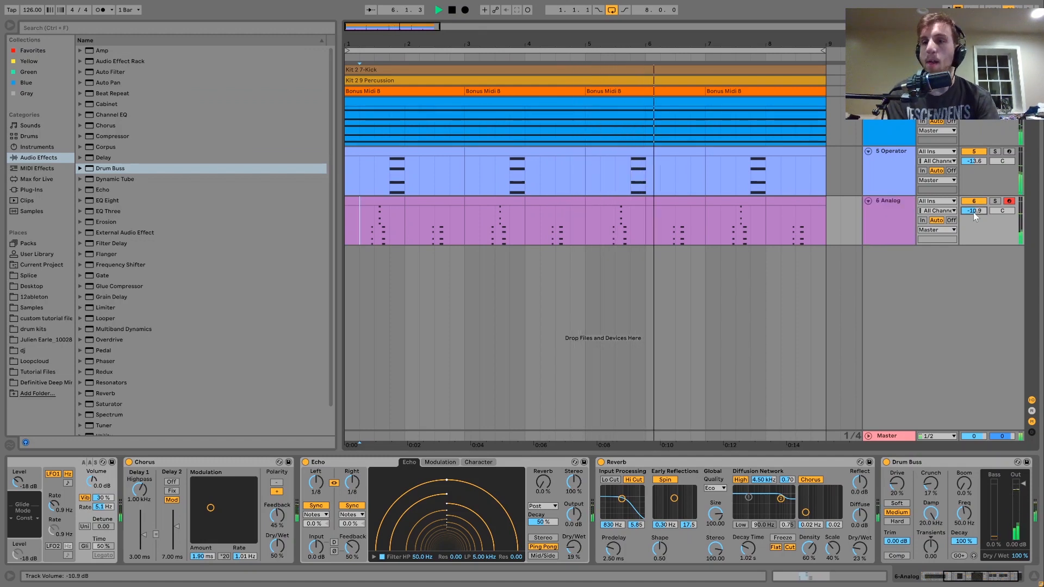
- Create a new MIDI track with Operator and insert a one-beat clip on the fourth beat of bar 2
key(ctrl+shift+t)
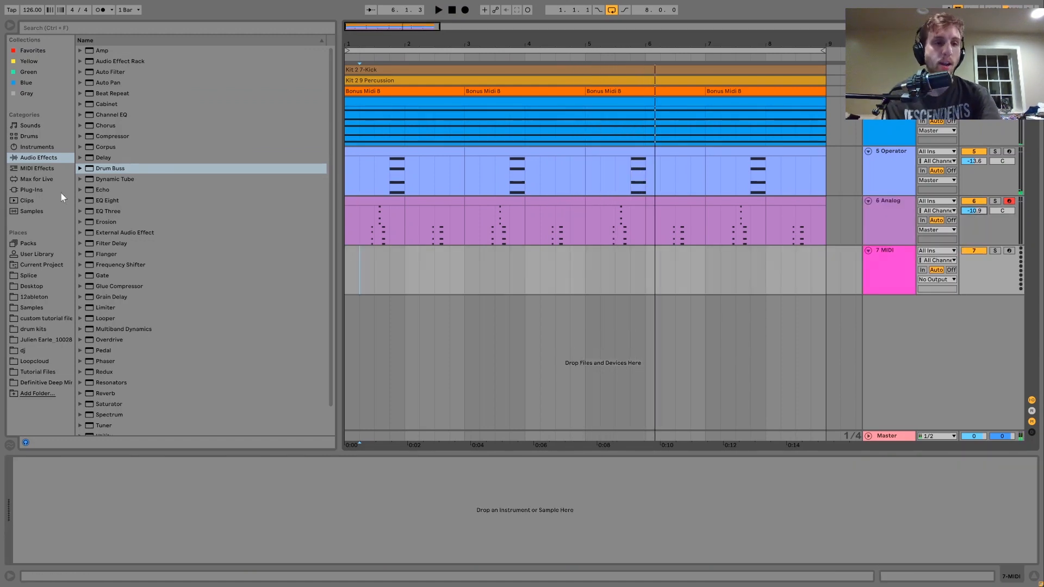
click(31, 147)
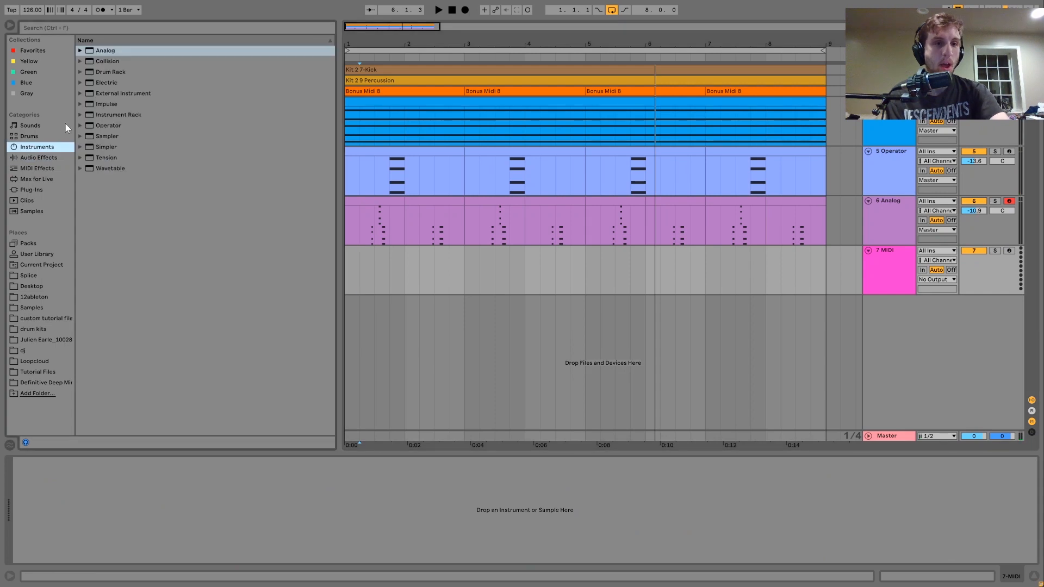
click(108, 125)
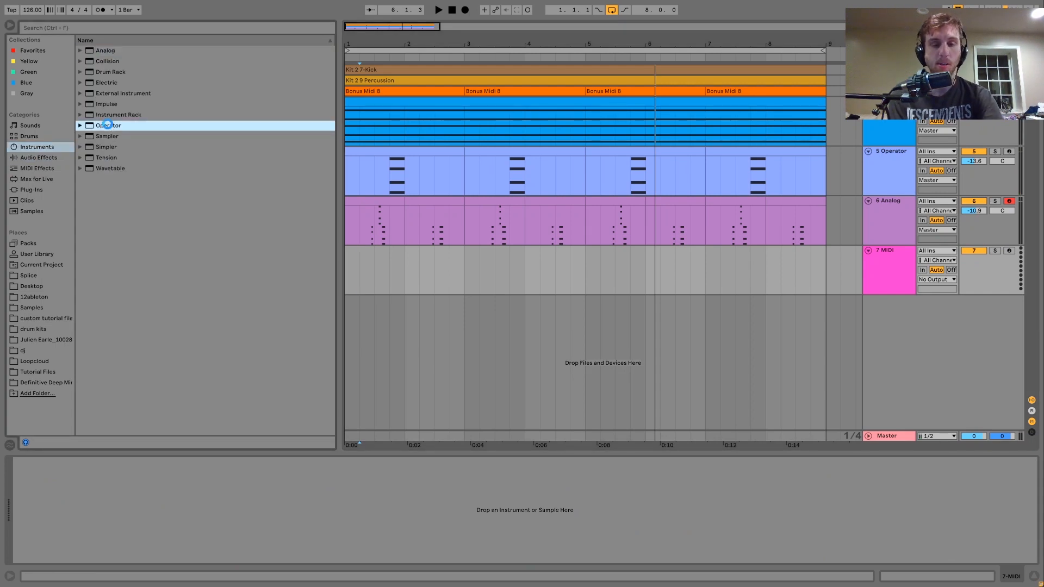
double_click(454, 278)
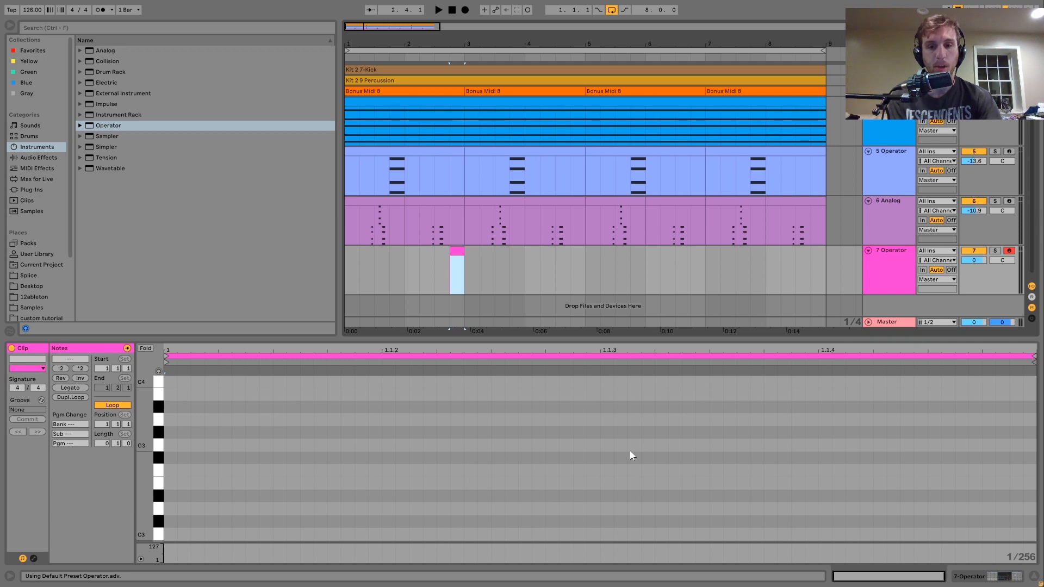
- Enter notes A3, C4 and E4 at 1.1.3 in the clip and extend them with Legato to the clip's end
double_click(608, 419)
double_click(610, 383)
key(ctrl+d)
key(Up)
key(Up)
key(Up)
key(Up)
key(Left)
key(ctrl+a)
click(71, 388)
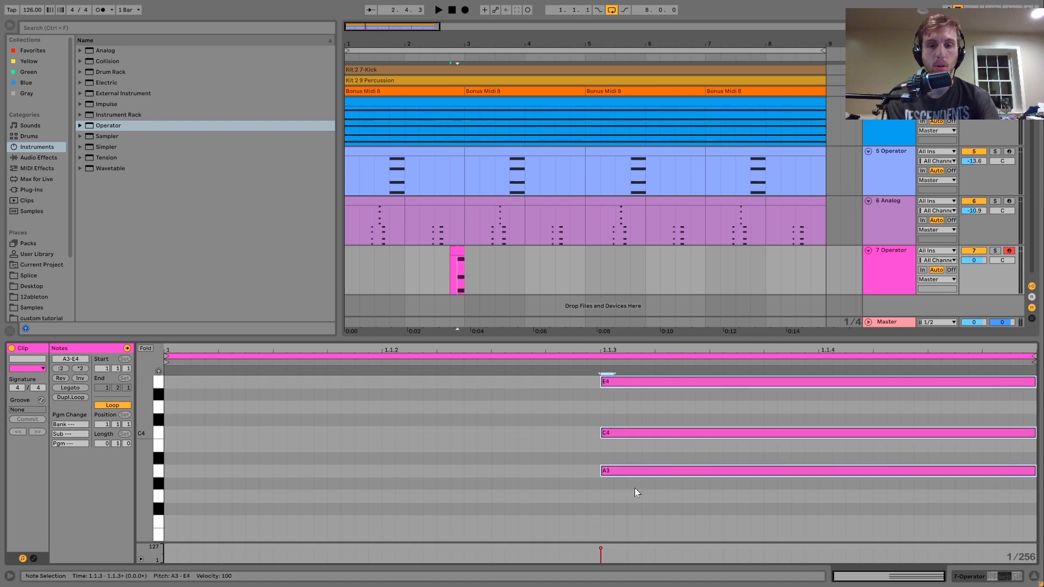
- Add a B4 note at 1.1.3 and lengthen it to the end of the clip
double_click(611, 495)
key(Up)
key(Up)
key(Up)
key(Up)
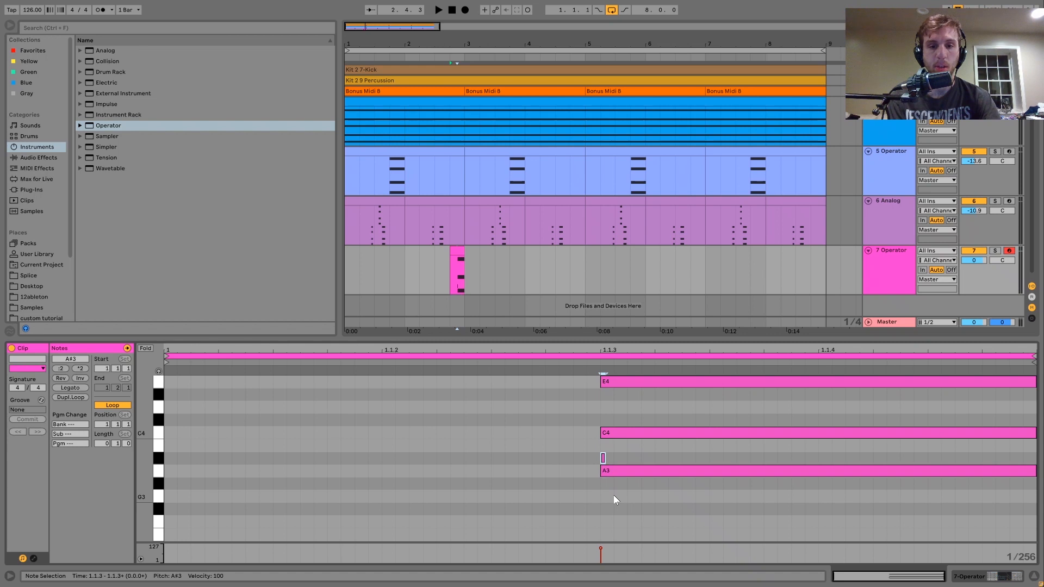
key(shift+Up)
key(shift+Right)
key(shift+Right)
key(shift+Right)
key(shift+Right)
key(shift+Right)
key(shift+Right)
key(shift+Right)
key(shift+Right)
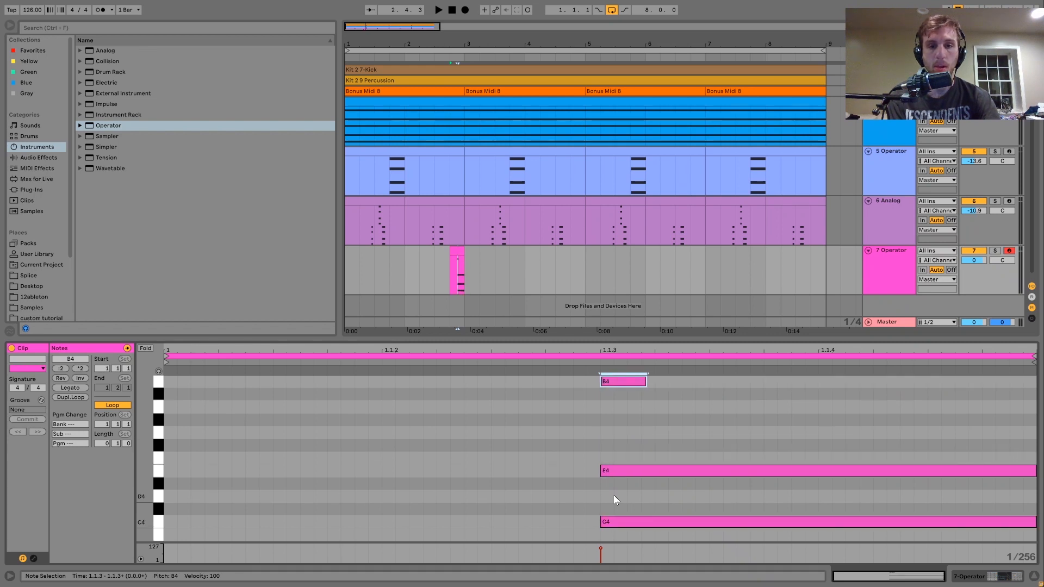
key(shift+Right)
key(shift+Right)
key(shift+Right)
key(shift+Right)
key(shift+Right)
key(shift+Right)
key(shift+Right)
key(shift+Right)
key(shift+Right)
key(shift+Right)
key(shift+Right)
key(shift+Right)
key(shift+Right)
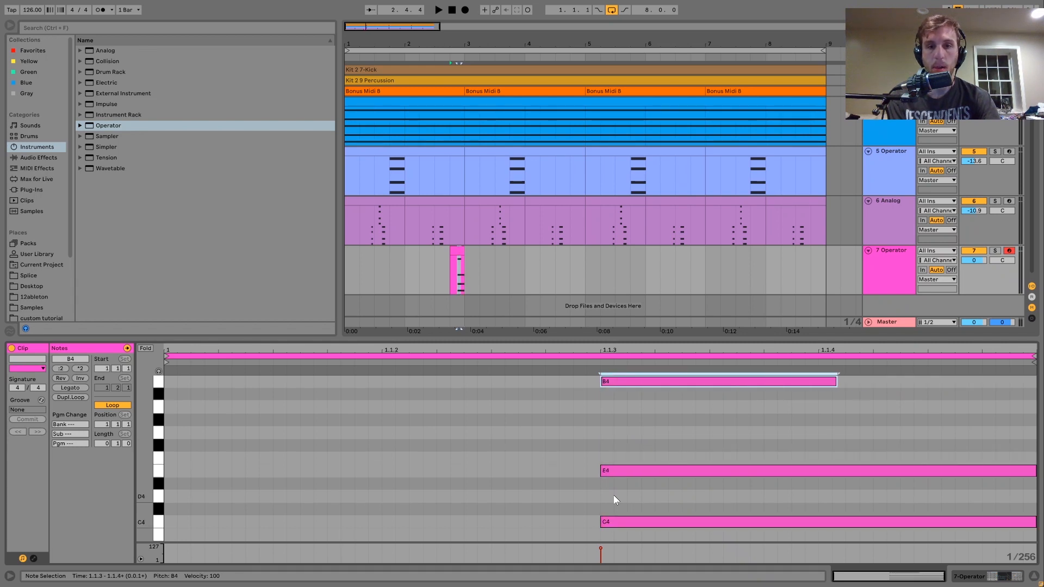
key(shift+Right)
key(shift+Right)
key(shift+Right)
key(shift+Right)
key(shift+Right)
key(shift+Right)
key(shift+Right)
key(shift+Right)
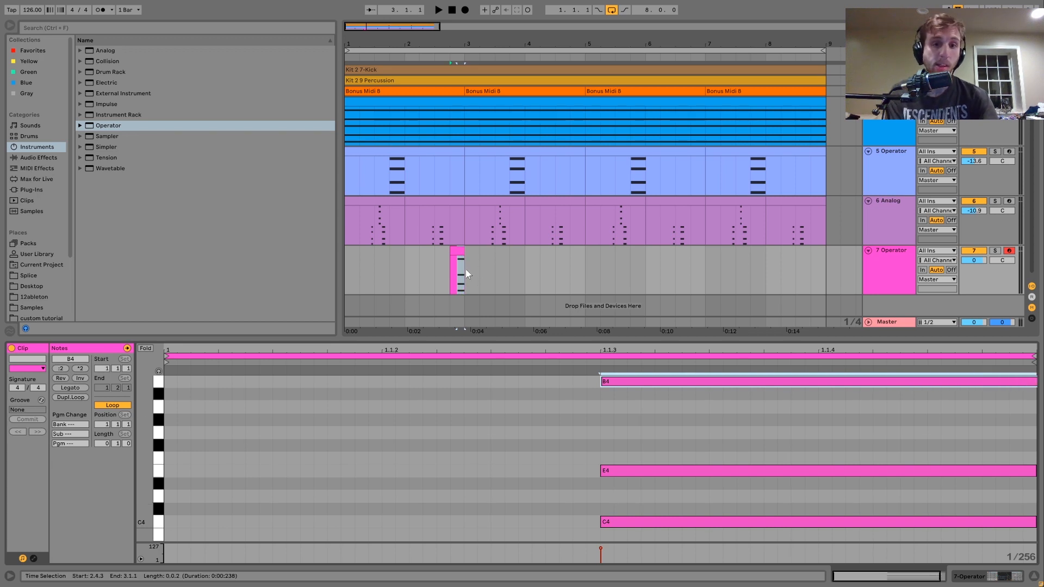
- Play from the start and duplicate the two-bar section with the new chord clip across the eight-bar arrangement
click(375, 202)
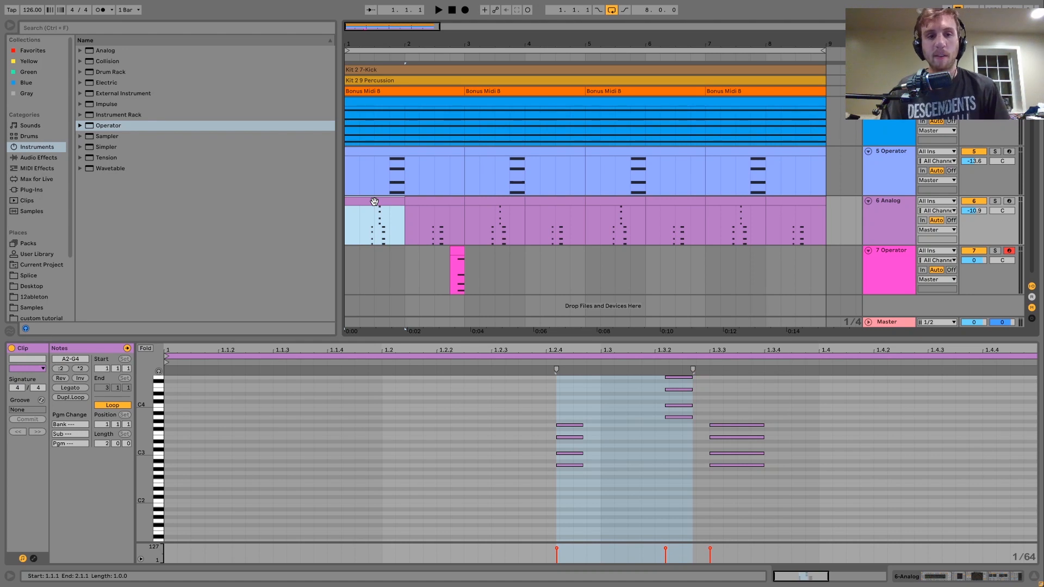
key(space)
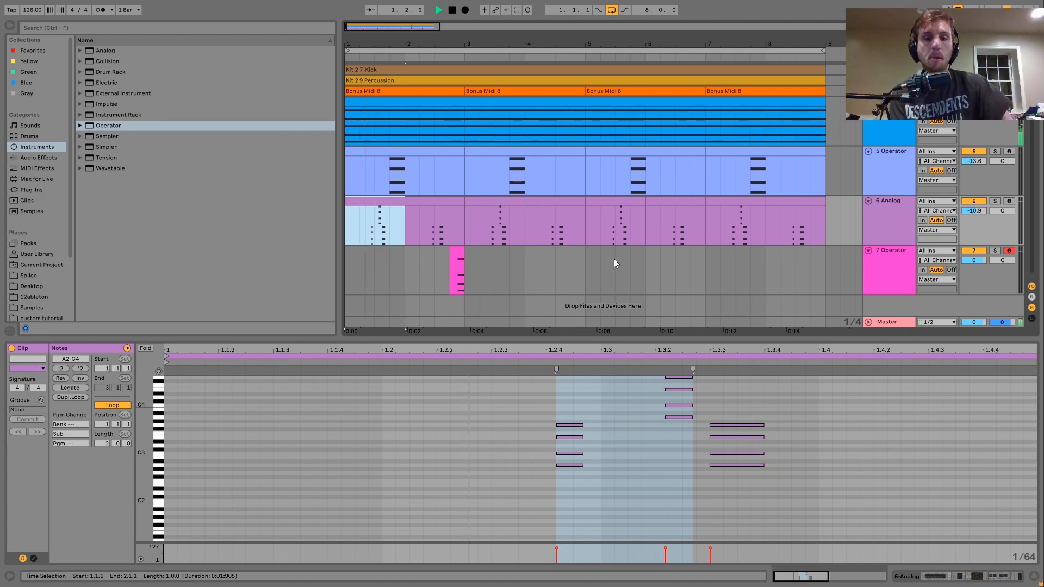
click(455, 248)
shift+click(348, 269)
key(ctrl+d)
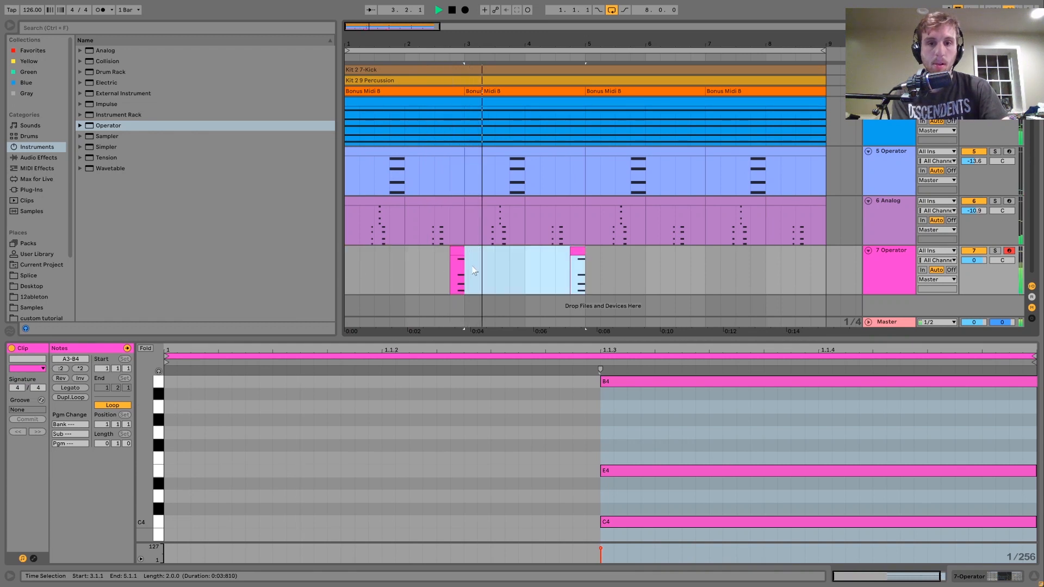
key(ctrl+d)
key(ctrl+d)
key(ctrl+d)
key(ctrl+z)
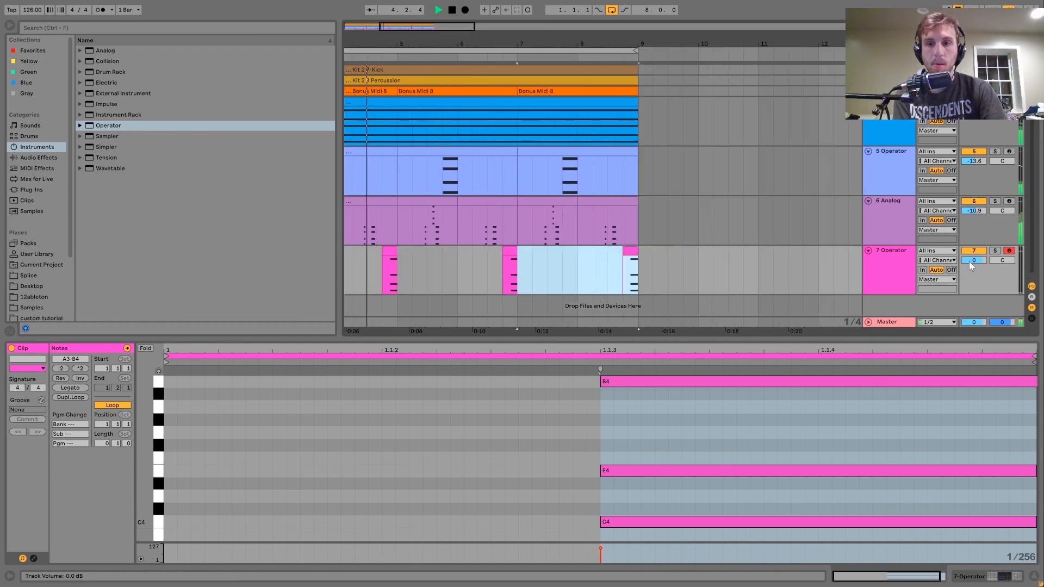
- Lower the new Operator track's volume to -9.8 dB and transpose Operator by -12 st
drag(970, 261, 970, 262)
click(906, 263)
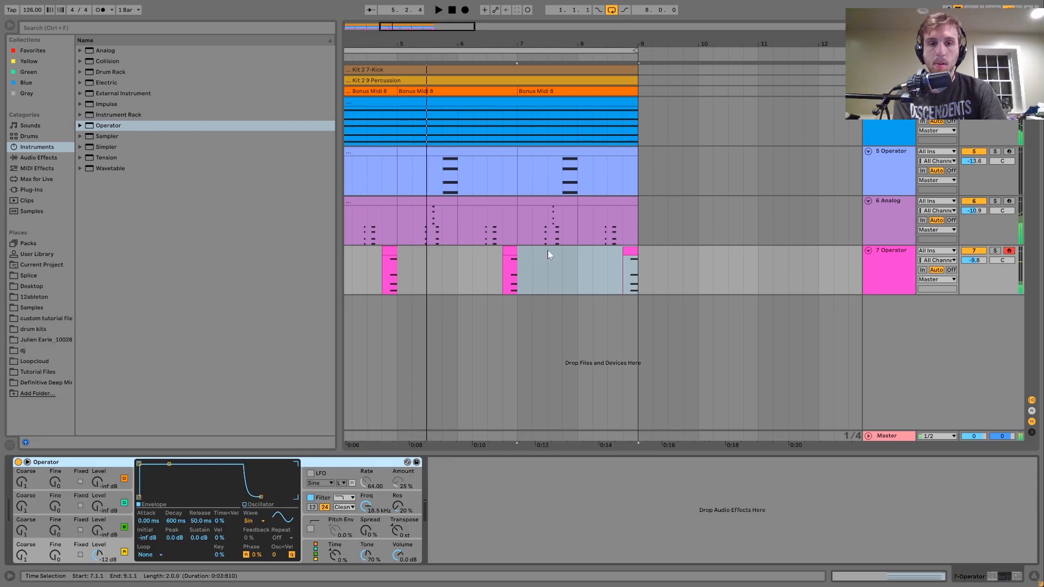
key(space)
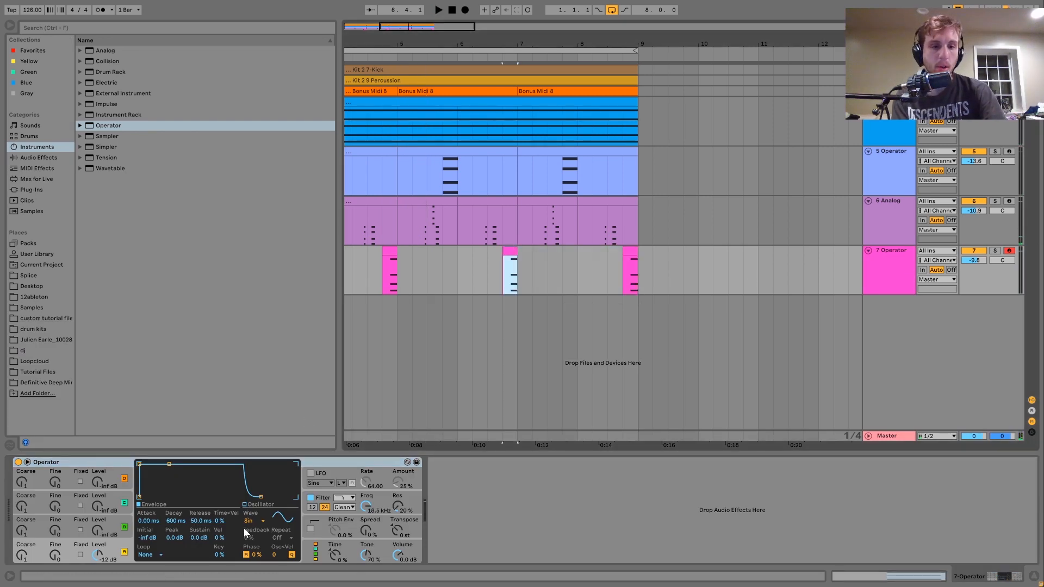
drag(398, 531, 397, 538)
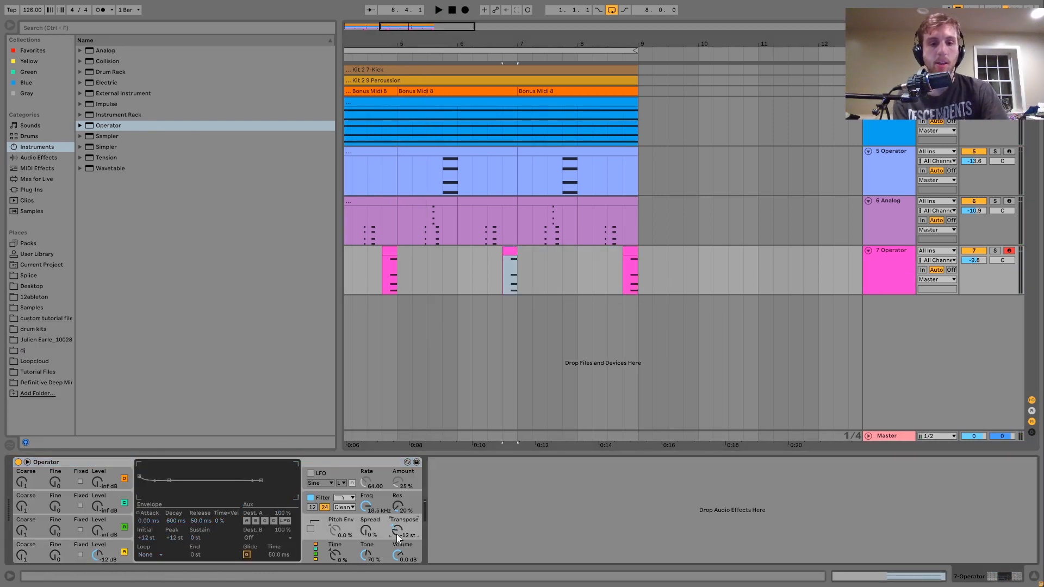
- Raise oscillator B to -21 dB, set its sustain to -inf dB and play the chord
drag(96, 533, 95, 527)
mouse_move(202, 539)
mouse_down()
mouse_move(203, 555)
mouse_move(194, 539)
mouse_up()
click(114, 549)
key(space)
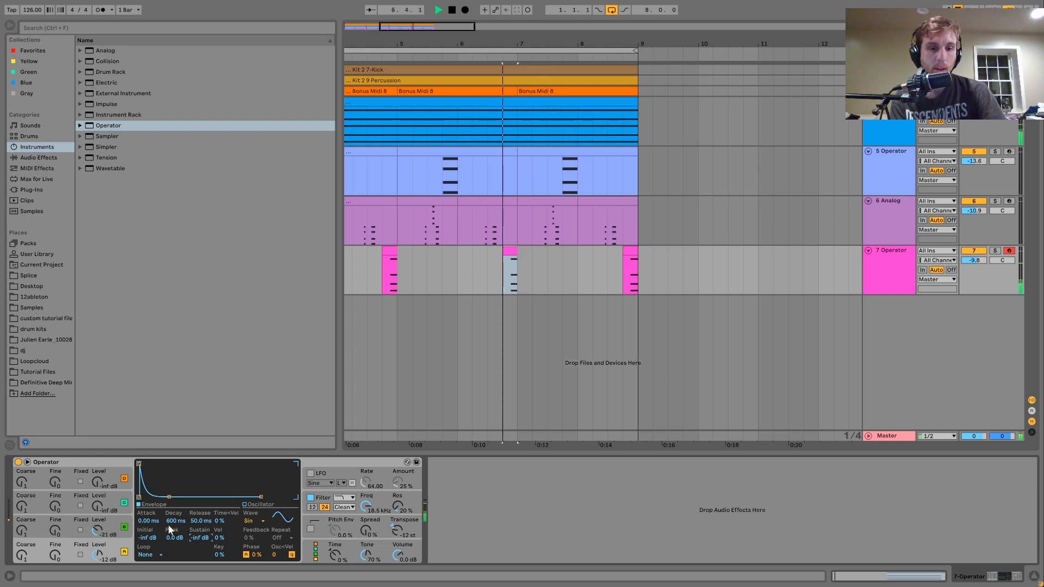
- Set oscillator C to Coarse 4 at -15 dB and oscillator B to Coarse 2 at -16 dB while listening
key(space)
drag(100, 527, 98, 495)
key(space)
drag(22, 509, 28, 526)
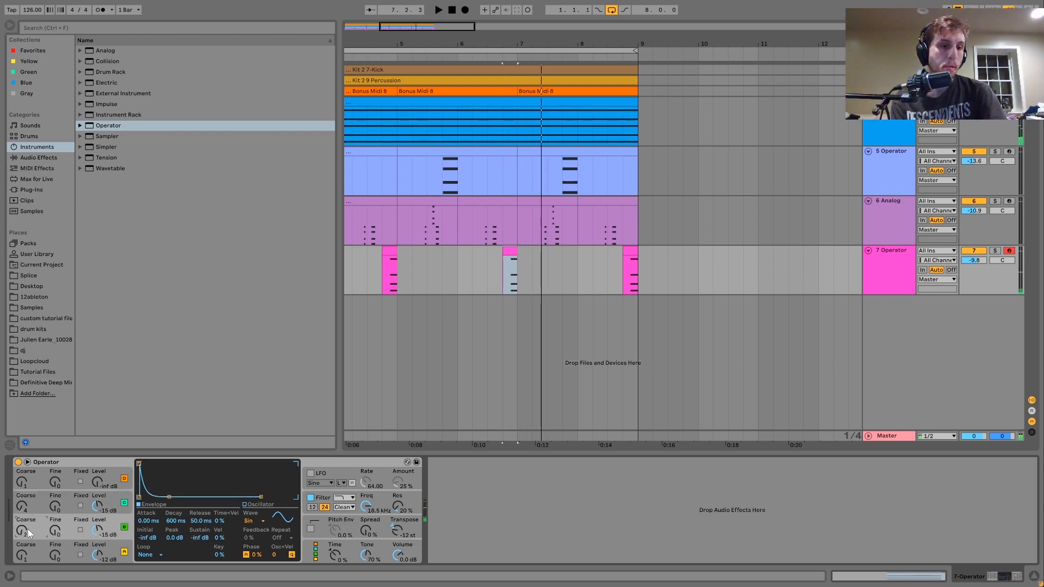
drag(99, 542, 99, 542)
key(space)
key(space)
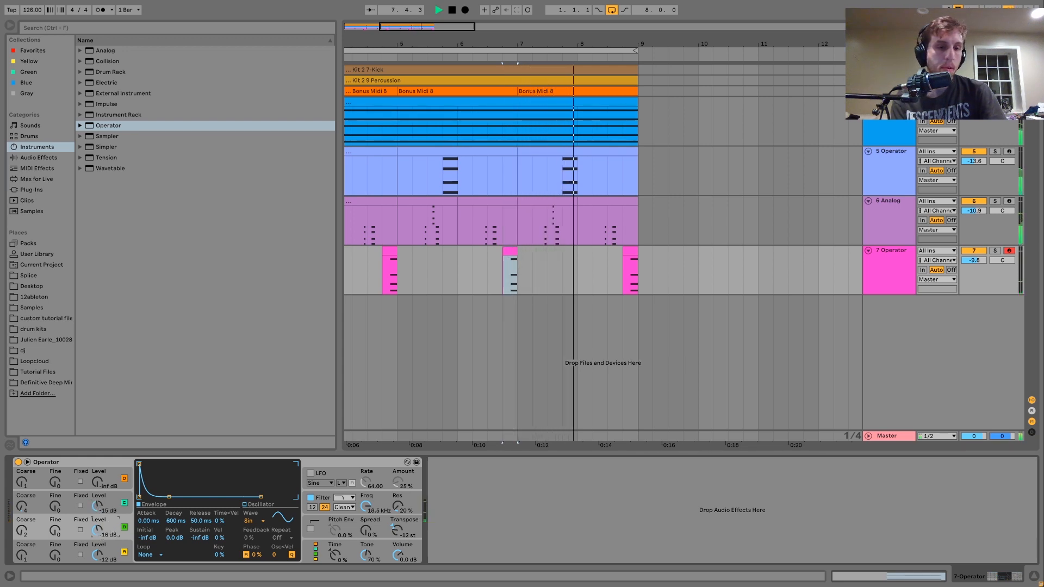
- Raise oscillator C's level to -12 dB and listen to the chord
drag(98, 506, 98, 504)
key(space)
key(space)
key(space)
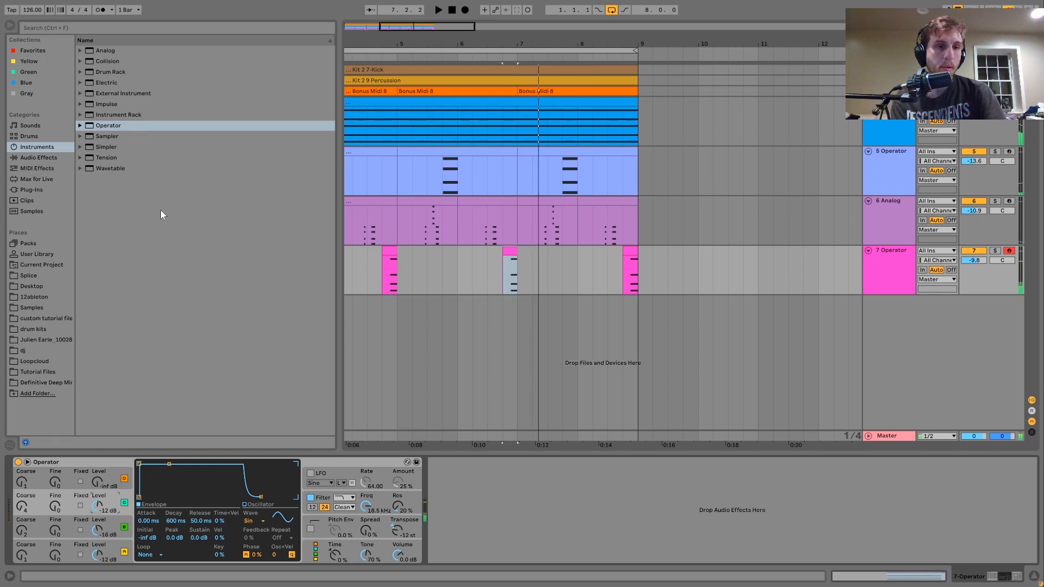
- Add Chorus after Operator, set its modulation to 2.37 ms at 0.86 Hz and play the chord
click(39, 157)
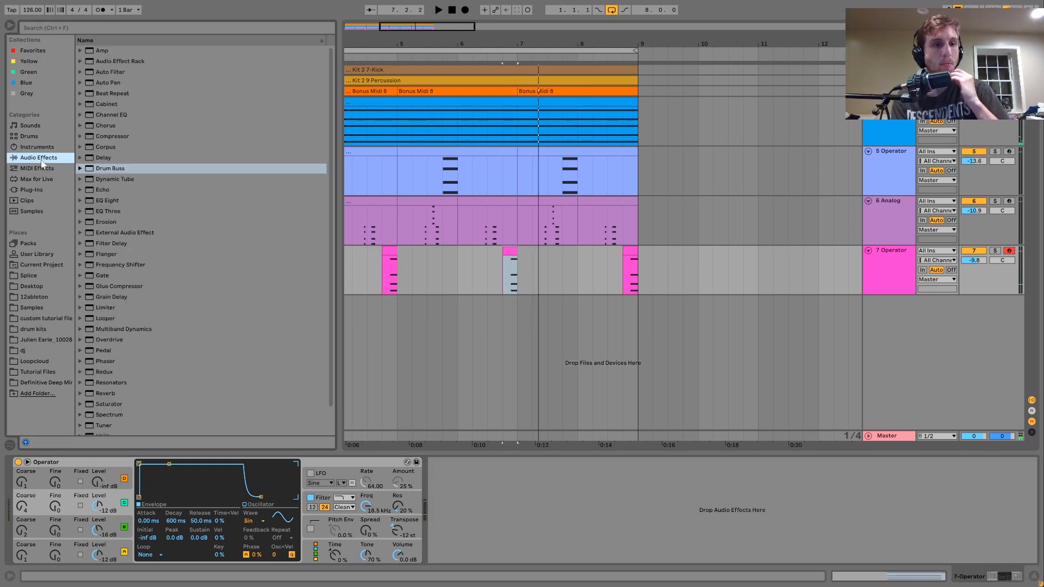
click(102, 128)
drag(383, 325, 513, 501)
key(space)
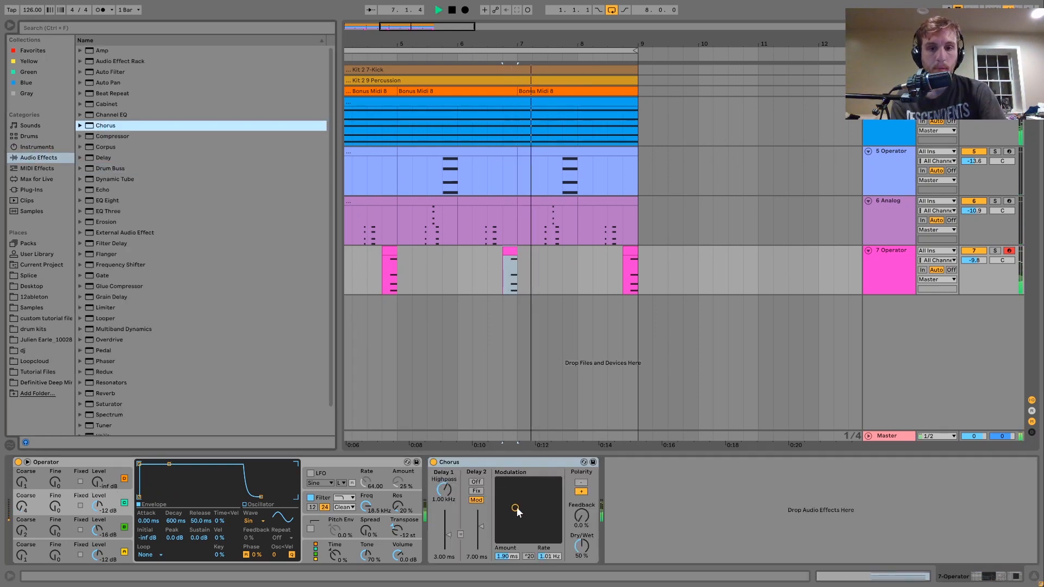
- Add Reverb after Chorus with size 16.07 and decay time 4.14 s, listen, and set its dry/wet to 0%
click(105, 394)
mouse_move(224, 402)
mouse_down()
mouse_move(692, 525)
mouse_move(725, 544)
mouse_move(757, 529)
mouse_up()
key(space)
key(space)
key(space)
key(space)
drag(869, 549, 870, 553)
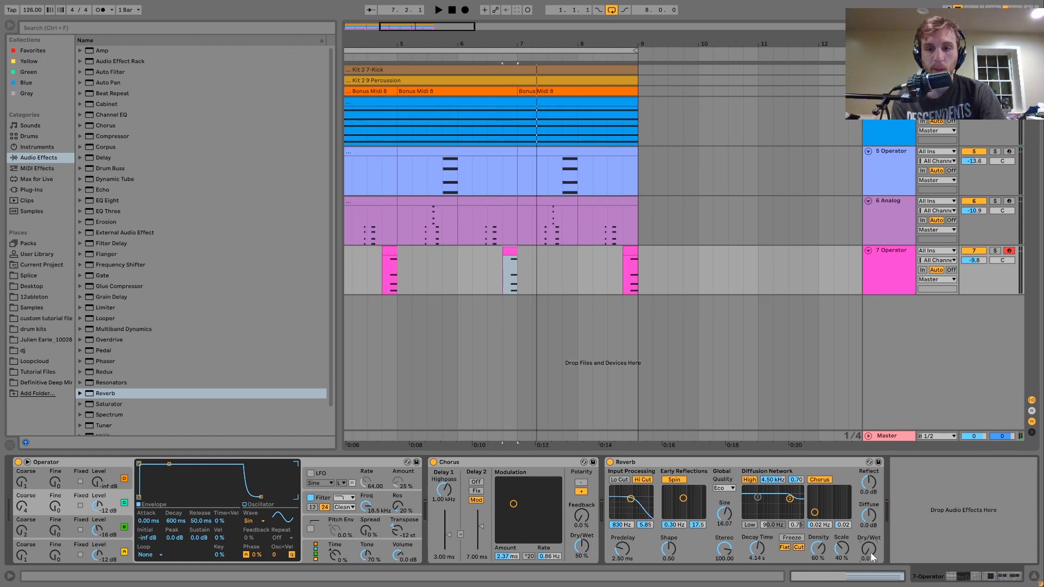
- Show automation and draw one-beat Reverb Dry/Wet pulses at 100% right after the chord clips, at bars 3, 5 and 7
key(a)
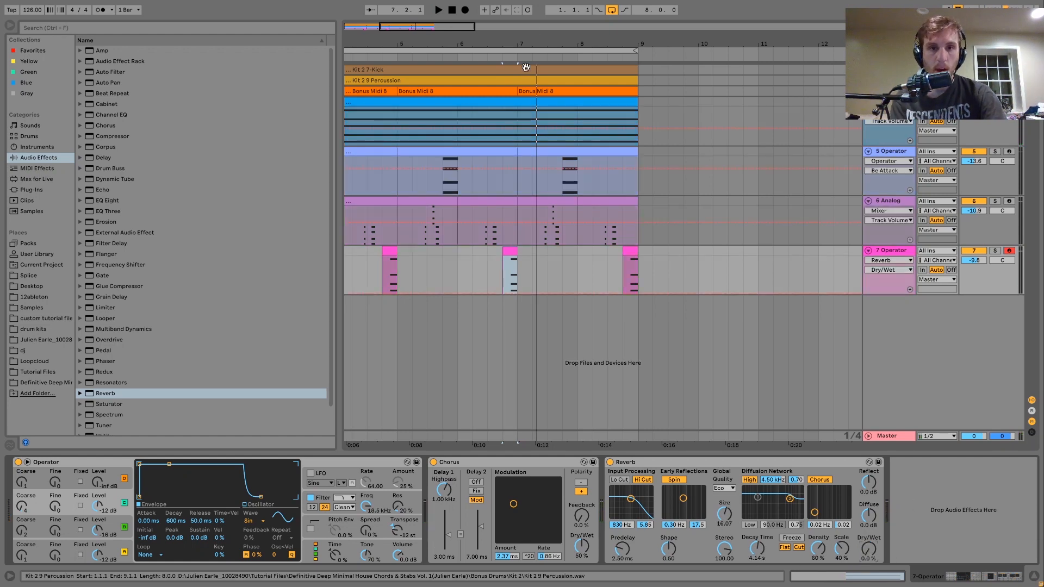
drag(527, 266, 527, 237)
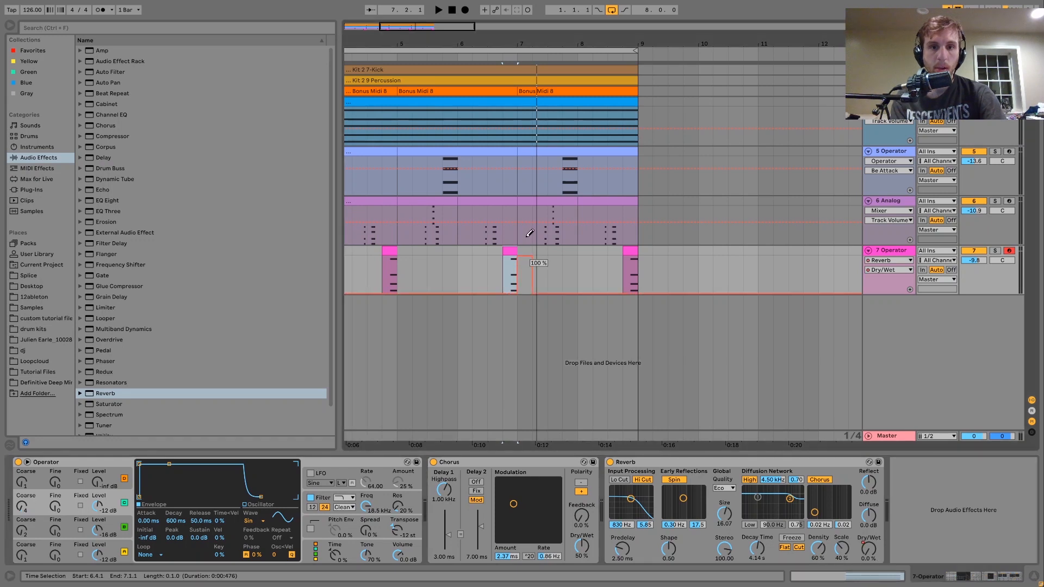
scroll(529, 253, left, 5)
scroll(530, 251, left, 1)
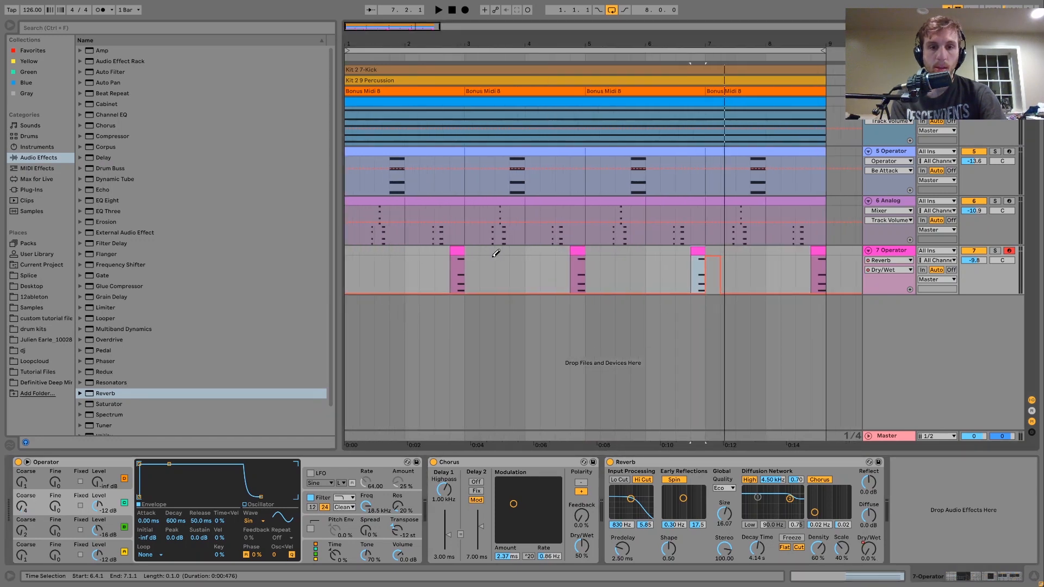
click(585, 292)
- Reshape the bar 5 Dry/Wet pulse so it ramps up from within the preceding chord clip, and play it
drag(583, 262, 592, 261)
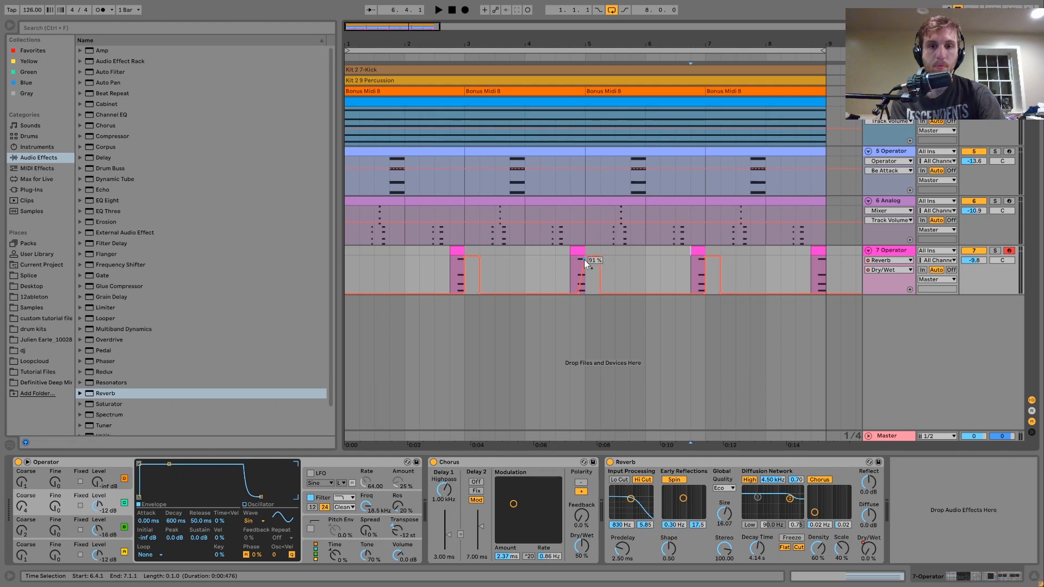
click(569, 269)
key(space)
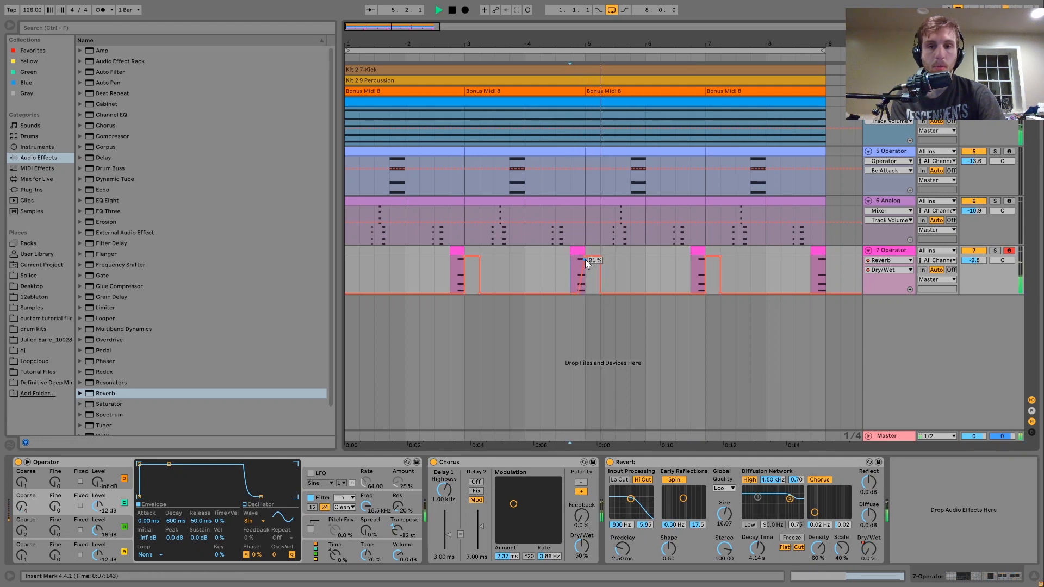
key(space)
- Duplicate the two-bar section from 4.4.1 to 6.4.1 twice along the track and paste it at 2.4.1 as well
shift+click(661, 272)
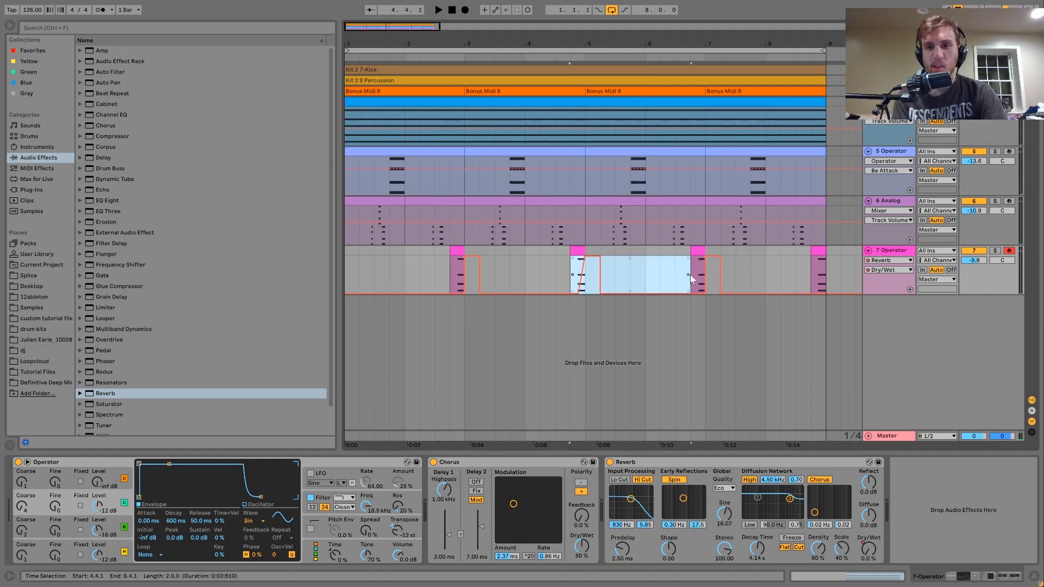
key(ctrl+d)
key(ctrl+d)
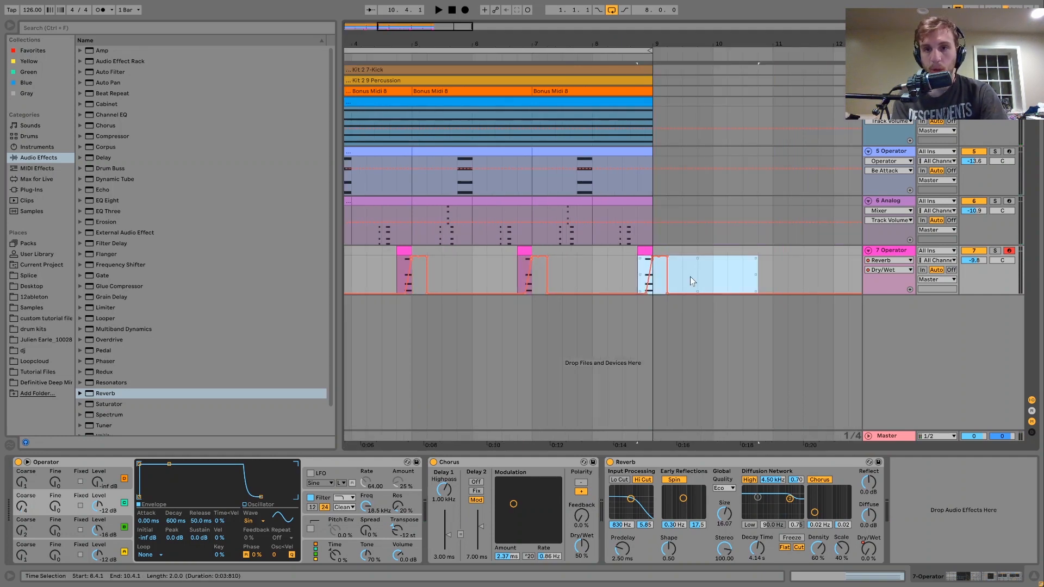
scroll(690, 276, left, 5)
click(452, 279)
key(ctrl+v)
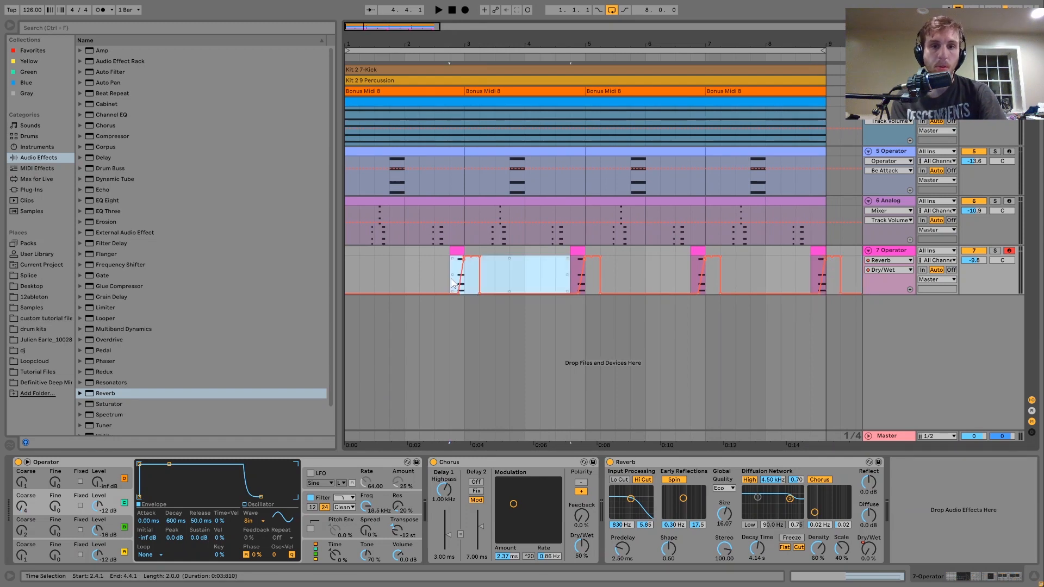
- Play the arrangement from the start and turn looping off
click(350, 279)
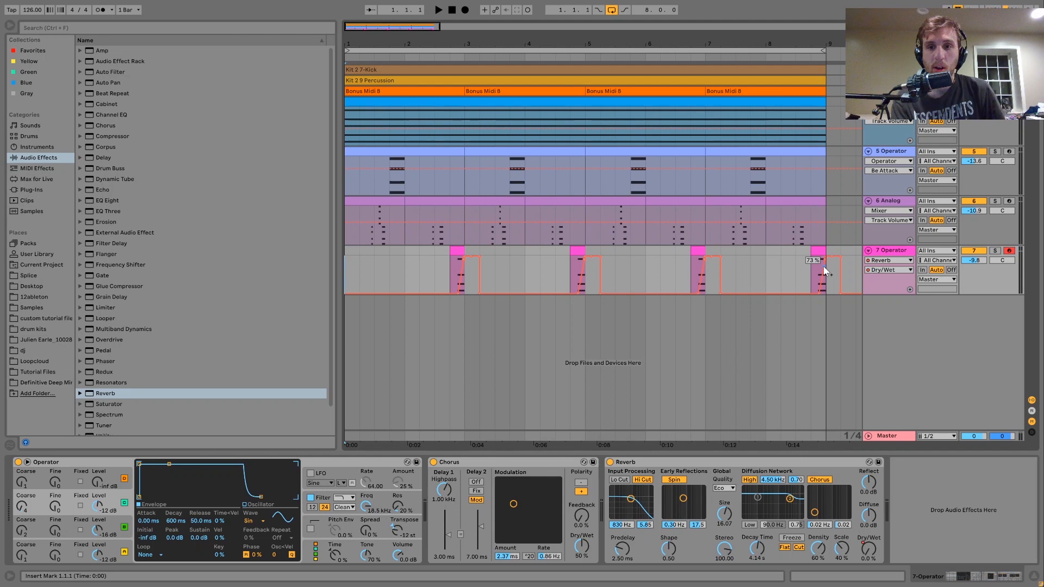
key(space)
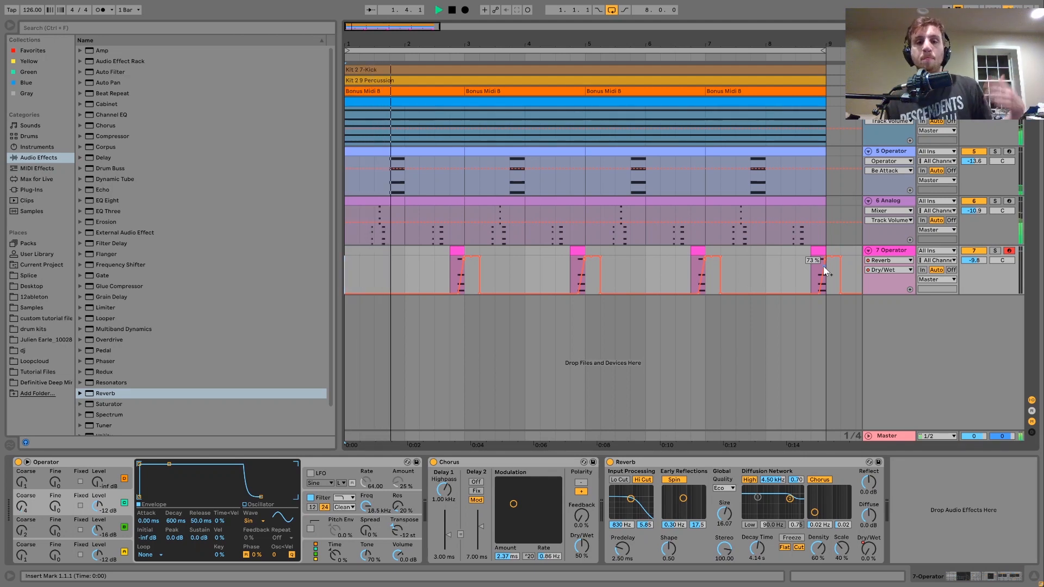
click(613, 10)
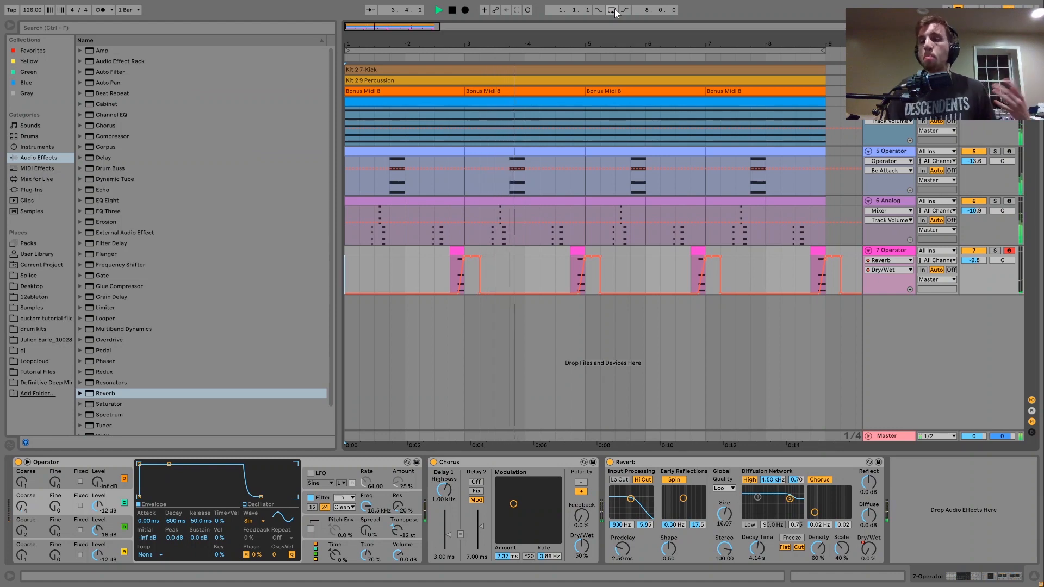